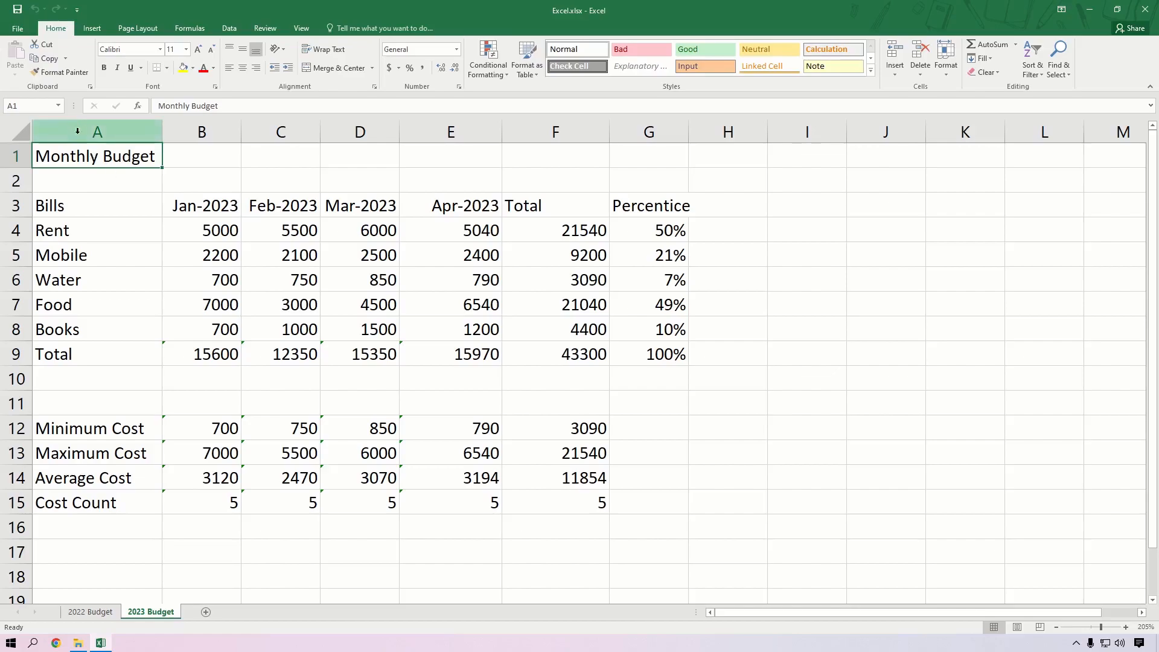
# Step: Enlarge the font of the Monthly Budget title in cell A1 stepwise to size 22
pyautogui.click(108, 181)
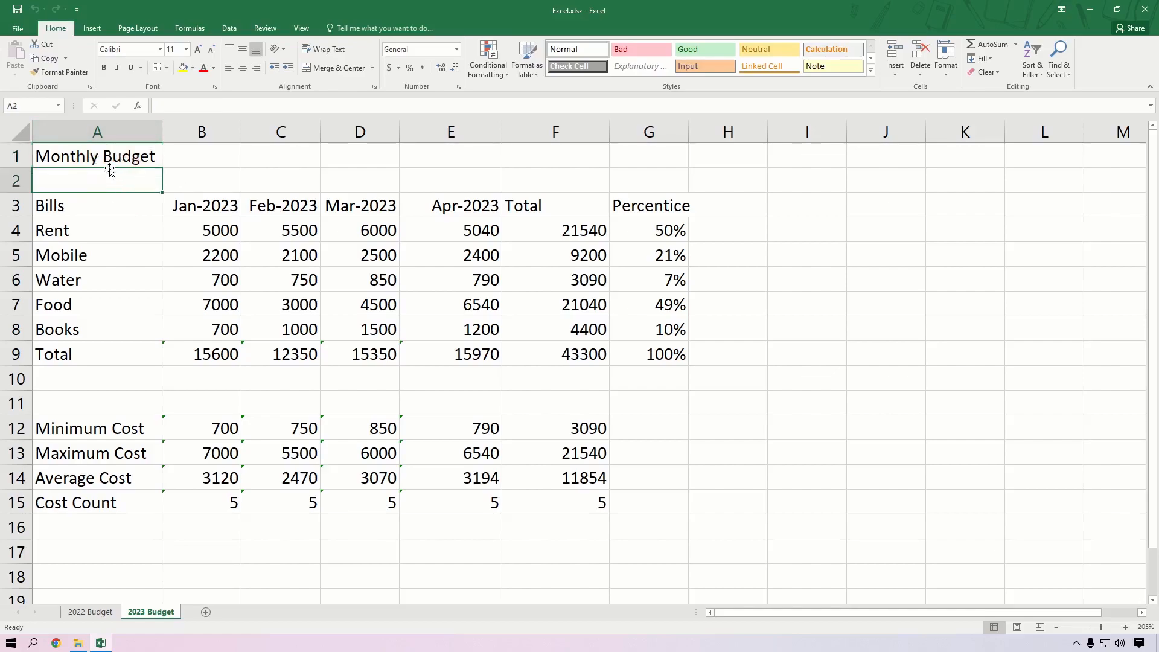
pyautogui.click(115, 158)
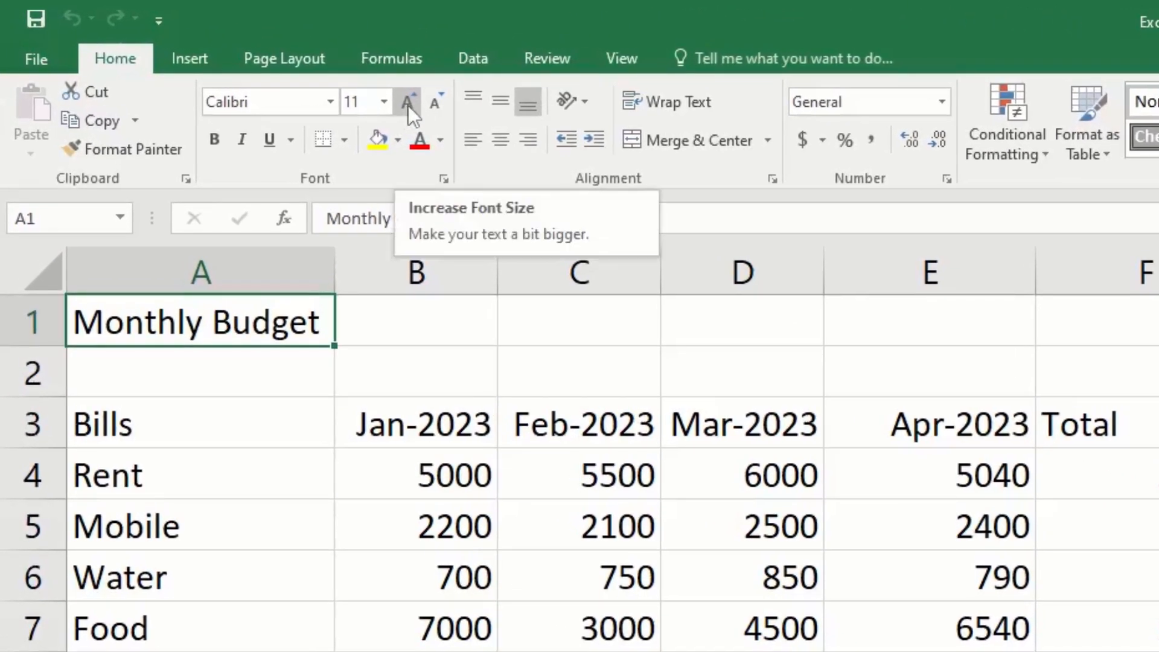
pyautogui.click(408, 104)
pyautogui.click(408, 104)
pyautogui.click(408, 104)
pyautogui.click(408, 104)
pyautogui.click(408, 104)
pyautogui.click(408, 104)
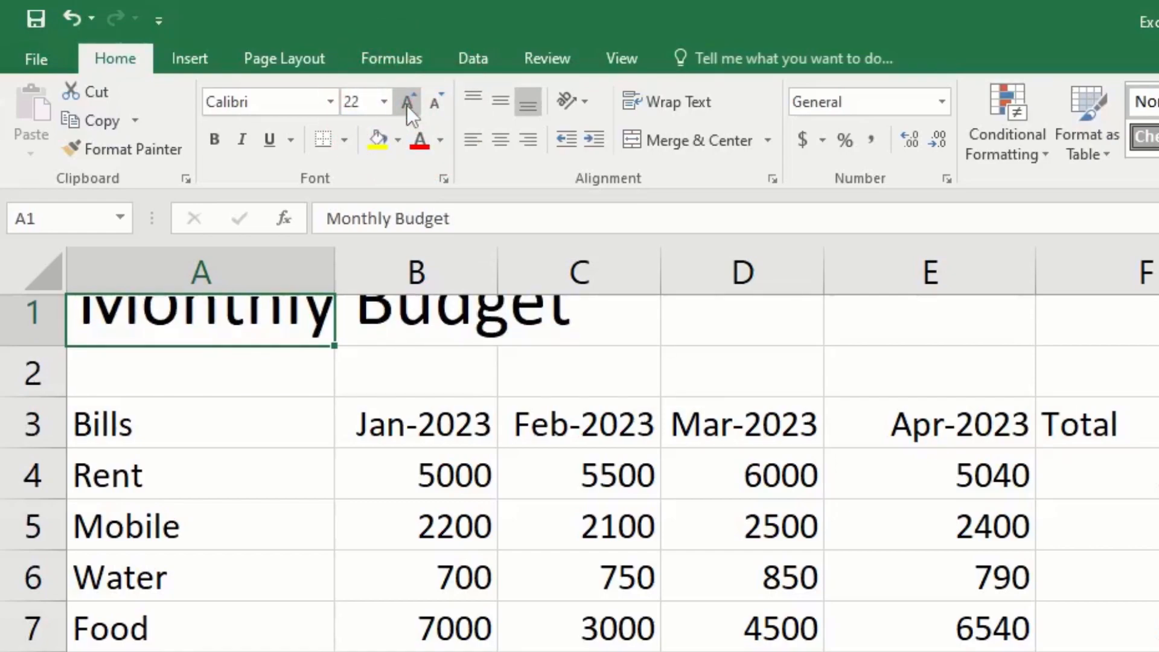
# Step: Shrink the title's font a few sizes, and enlarge it again to size 26
pyautogui.click(440, 102)
pyautogui.click(441, 102)
pyautogui.click(440, 101)
pyautogui.click(439, 101)
pyautogui.click(396, 112)
pyautogui.click(397, 111)
pyautogui.click(396, 112)
pyautogui.click(397, 112)
pyautogui.click(397, 112)
pyautogui.click(397, 111)
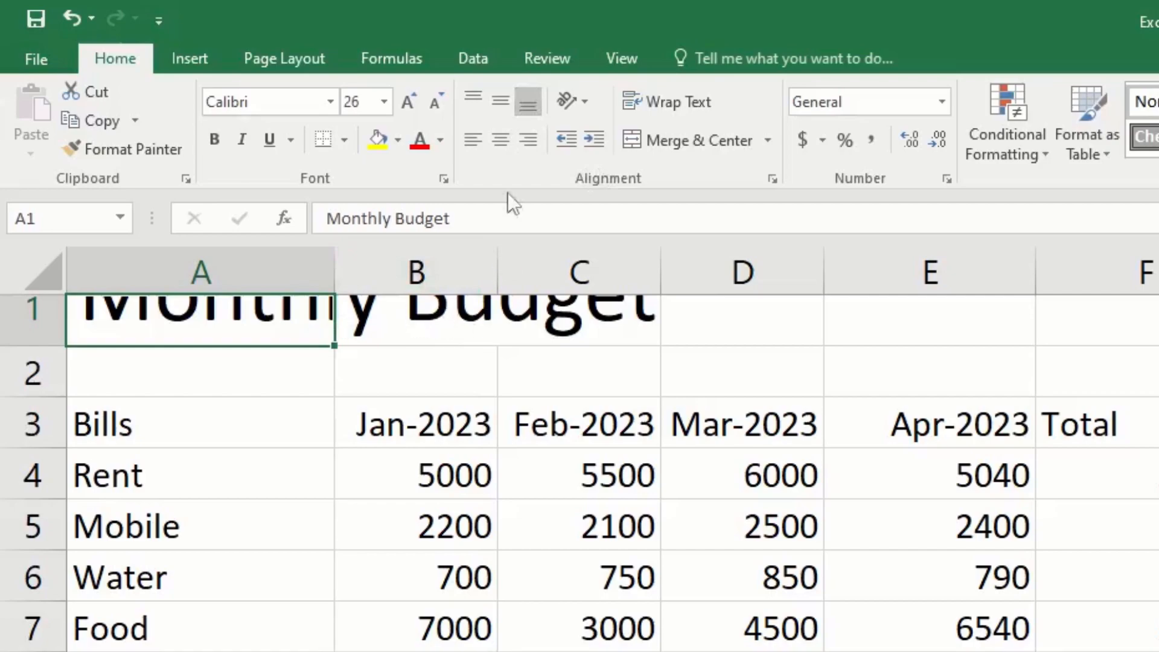
# Step: Align the title vertically to the middle of cell A1 and set its font size to 30
pyautogui.click(466, 100)
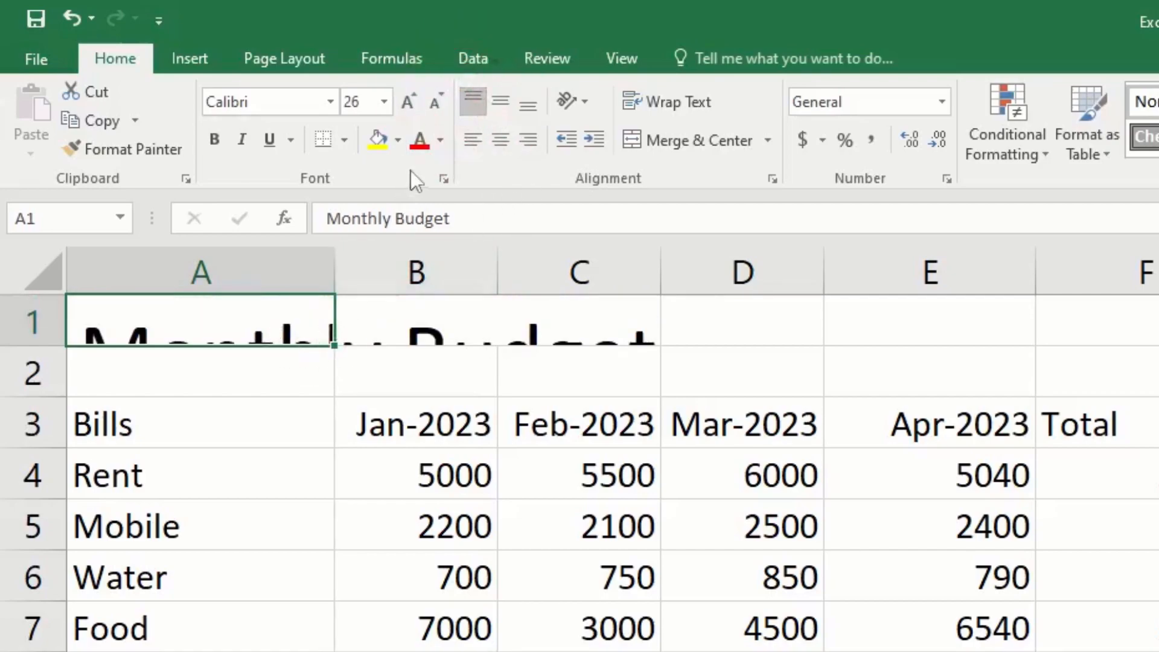
pyautogui.click(506, 101)
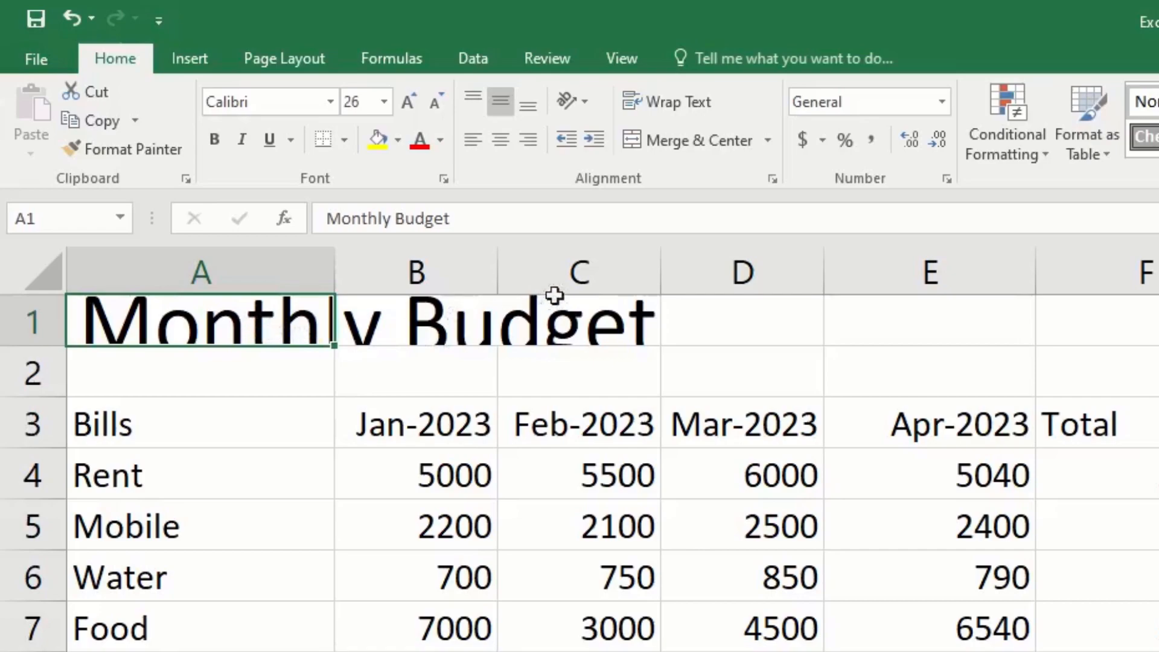
pyautogui.click(406, 102)
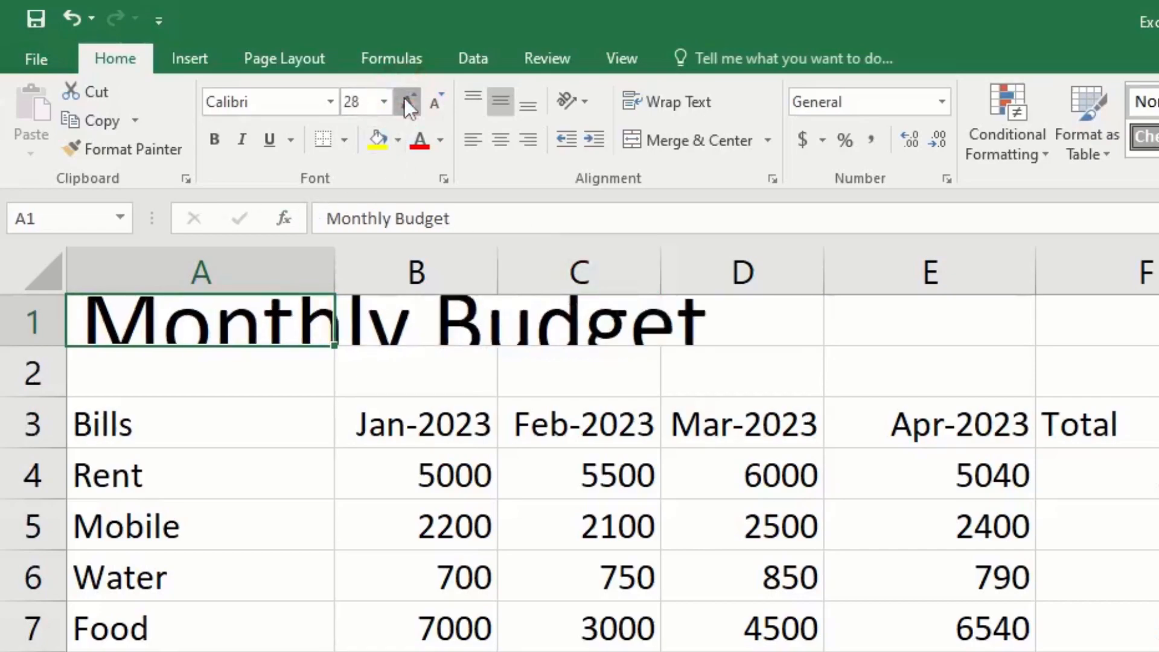
pyautogui.click(407, 104)
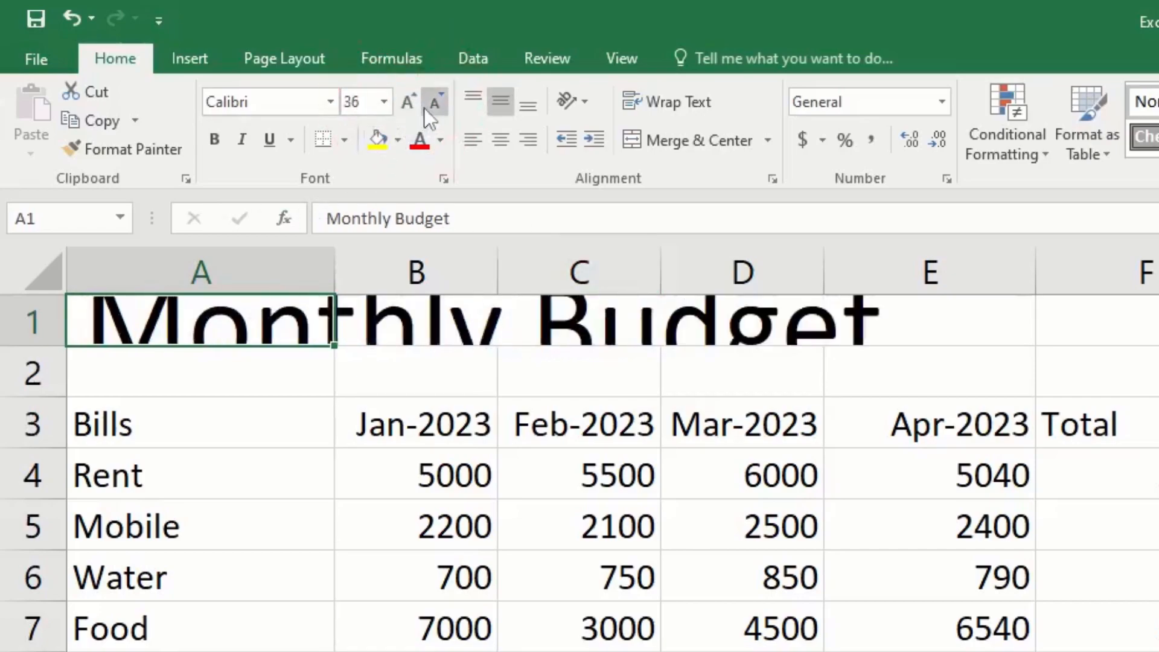
pyautogui.click(383, 101)
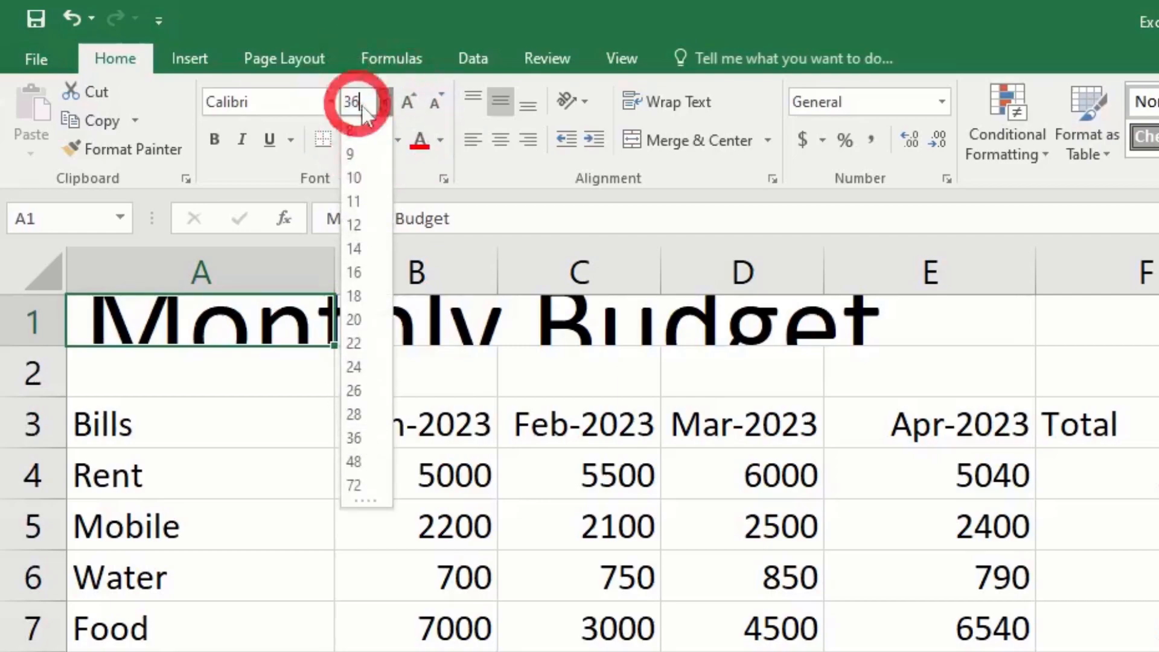
pyautogui.write('30')
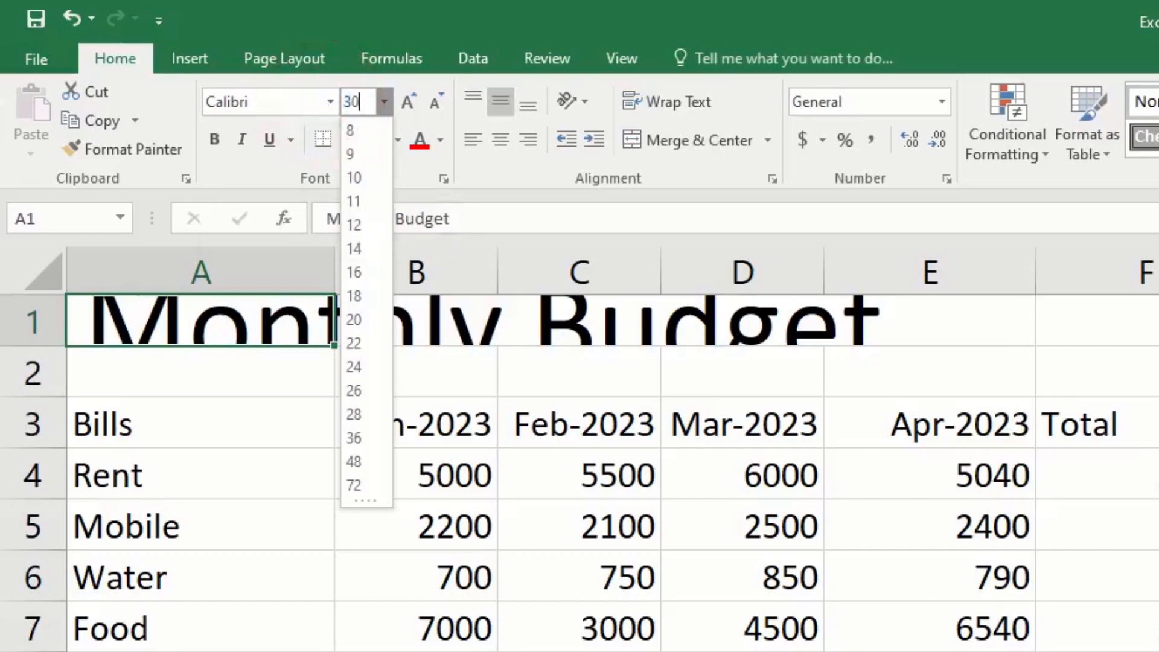
pyautogui.press('Return')
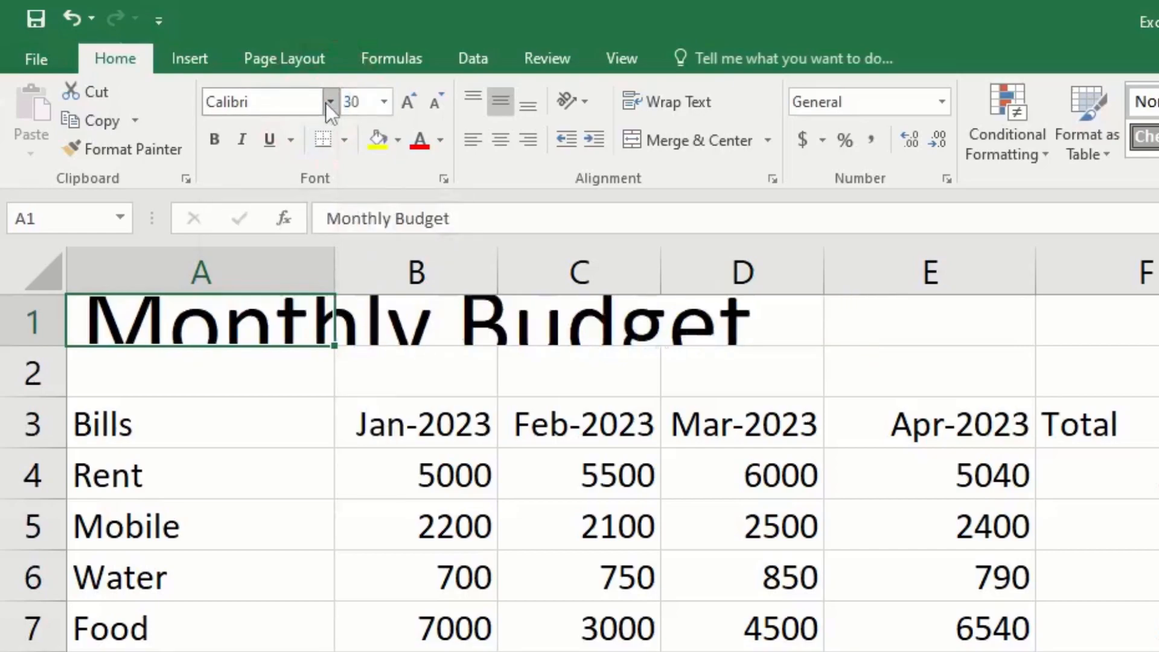
# Step: Auto-fit the height of row 1 to the title and make the Monthly Budget text bold
pyautogui.doubleClick(46, 344)
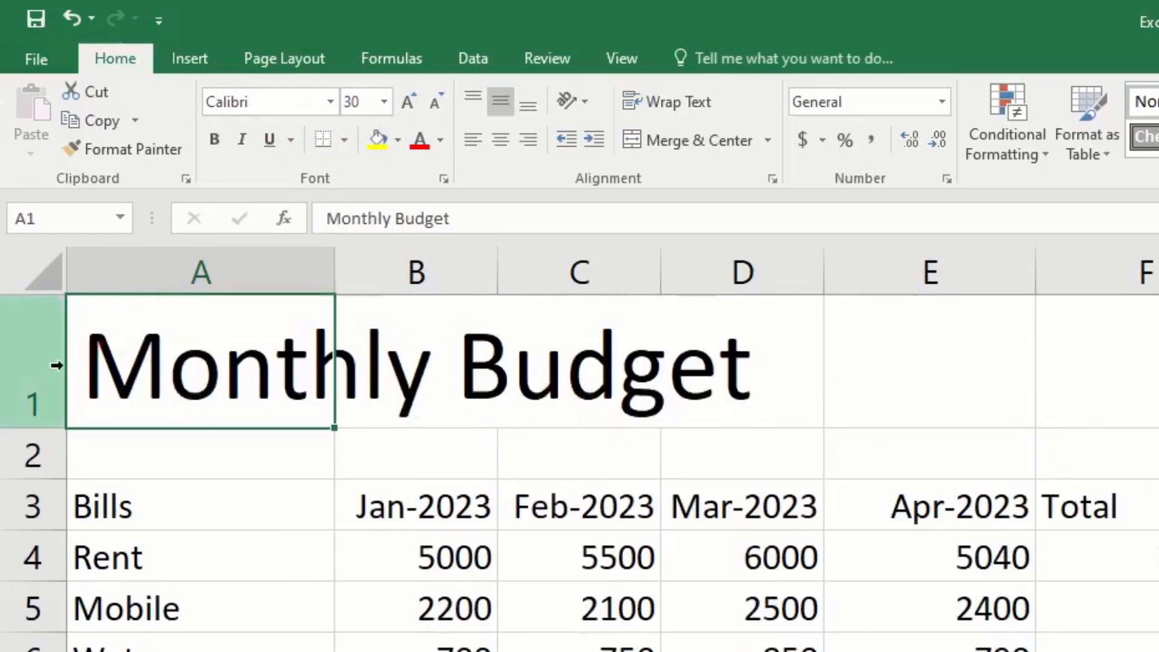
pyautogui.click(894, 346)
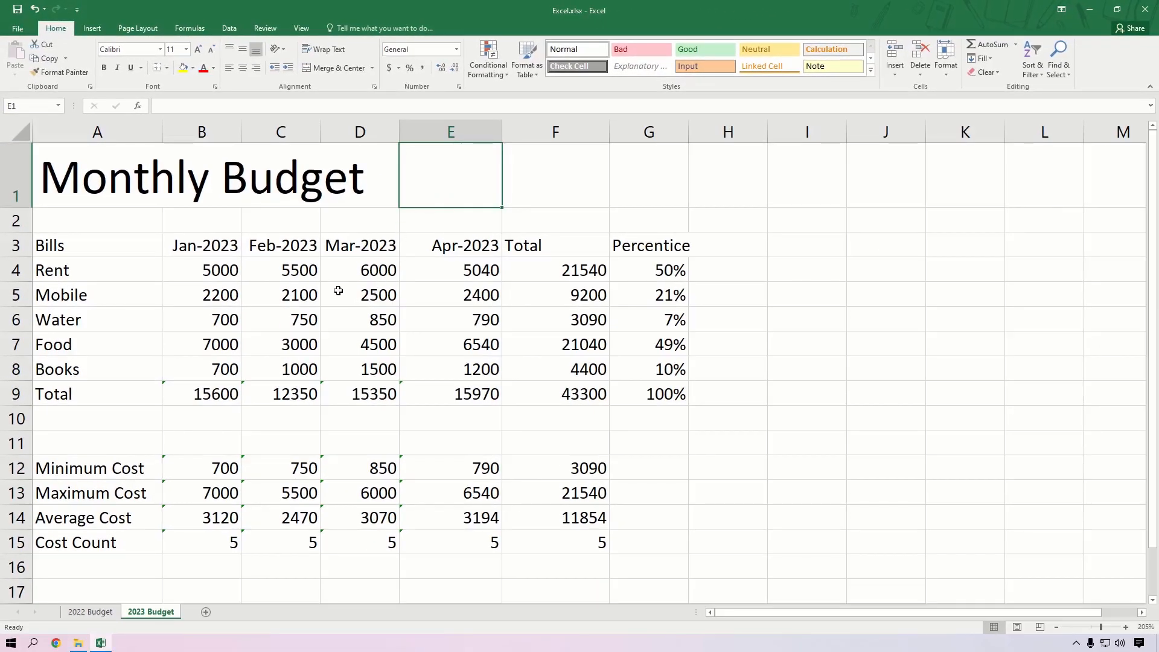
pyautogui.click(97, 194)
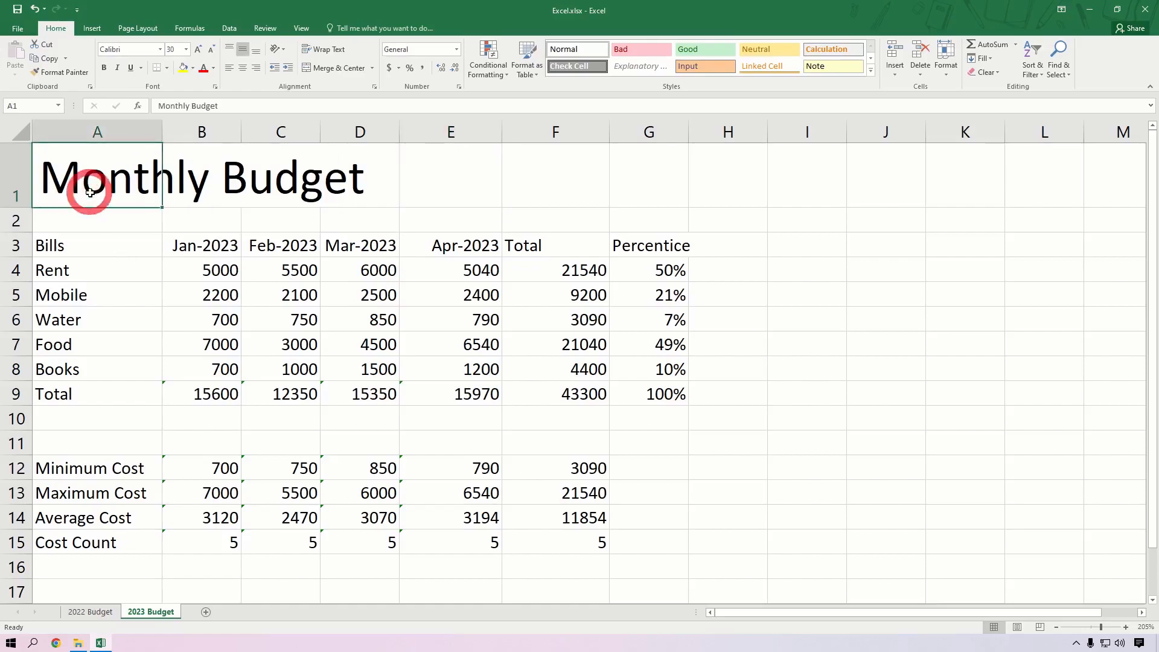
pyautogui.click(104, 67)
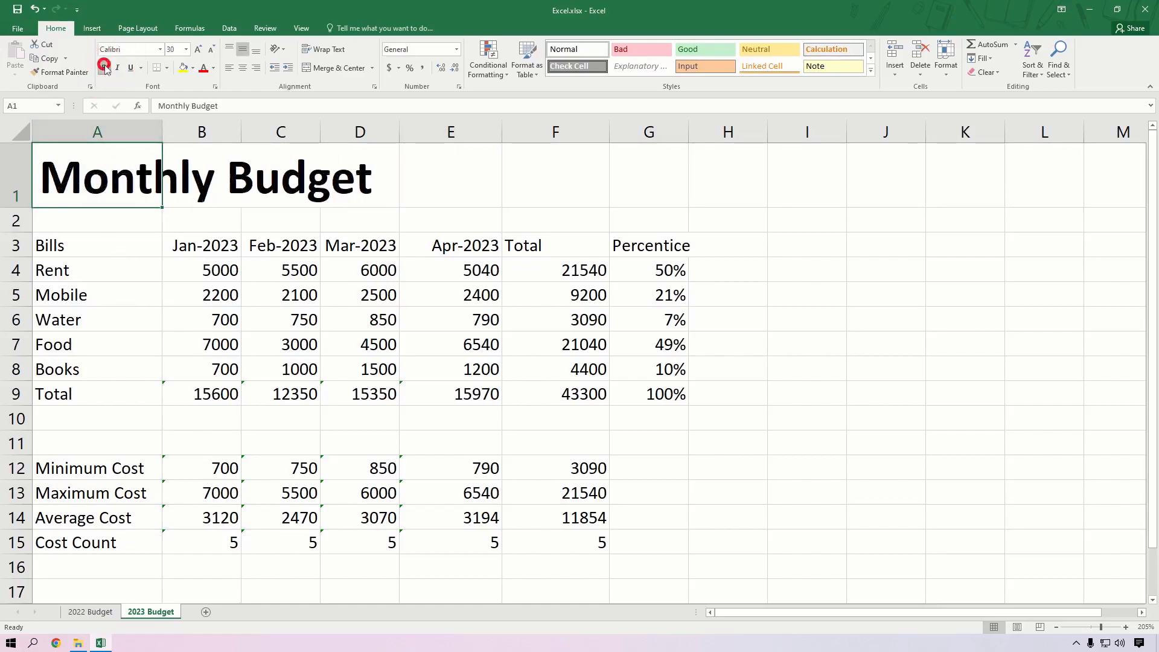
pyautogui.click(132, 223)
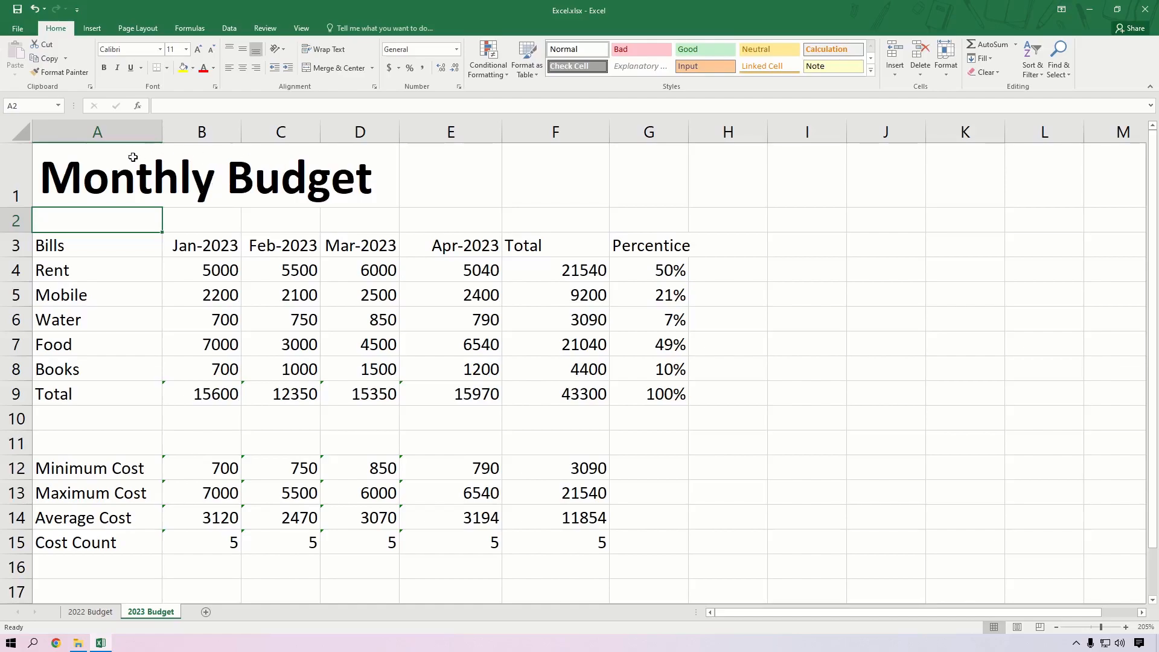
# Step: Merge and center the Monthly Budget title across cells A1 to G1
pyautogui.click(119, 172)
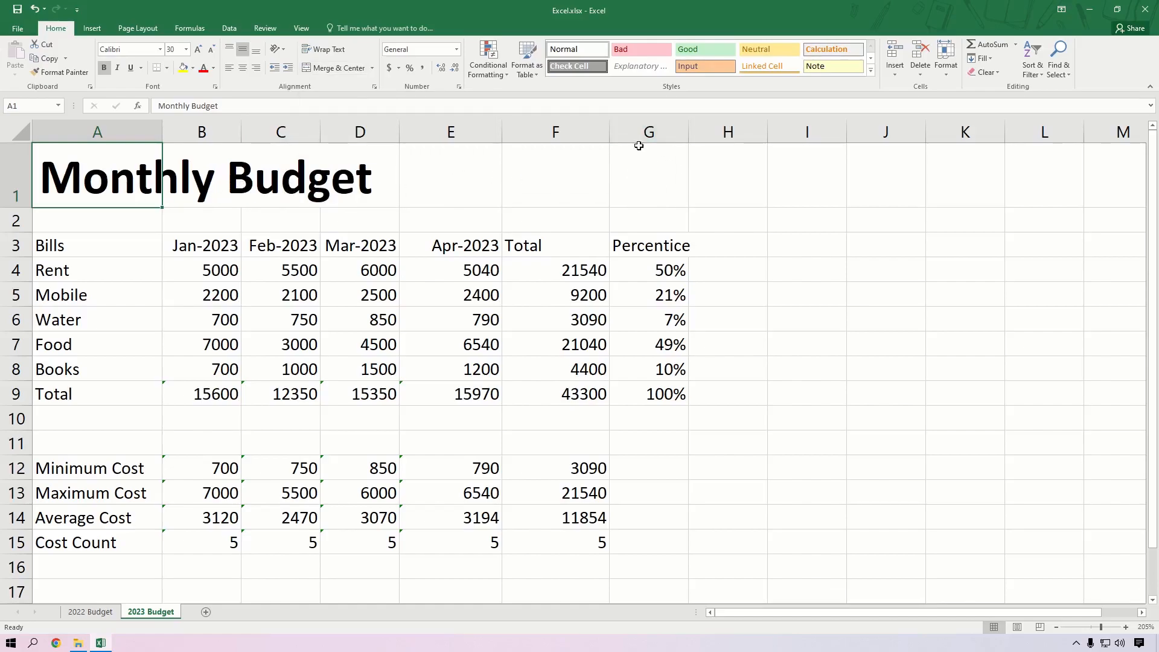
pyautogui.moveTo(89, 175); pyautogui.dragTo(632, 175)
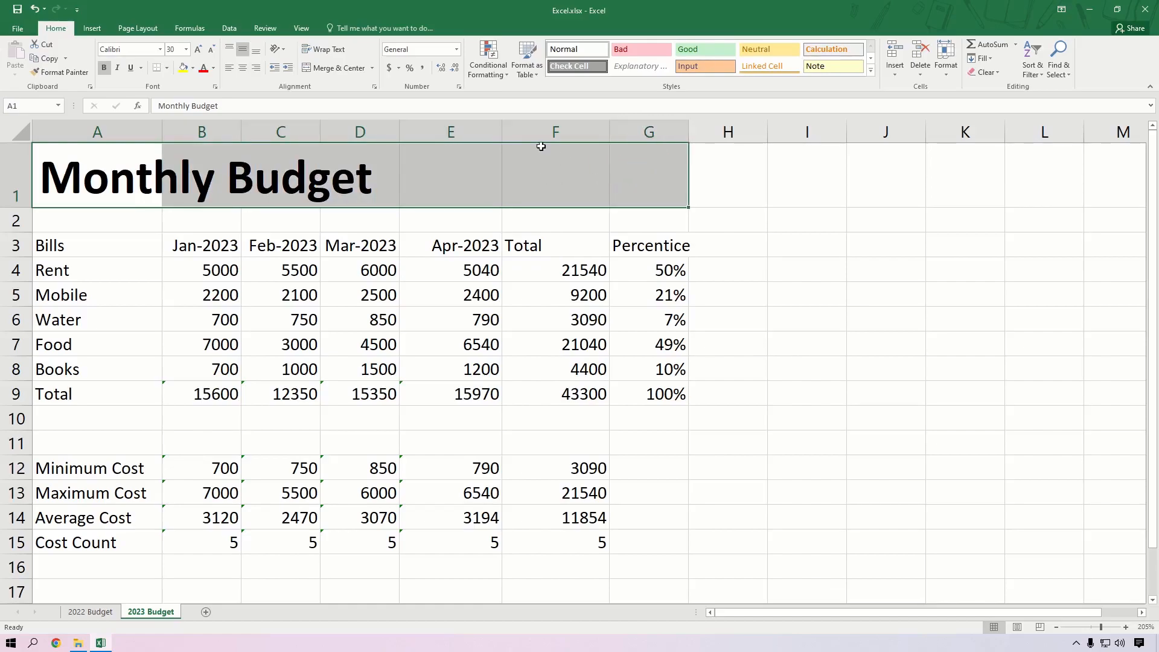
pyautogui.click(325, 69)
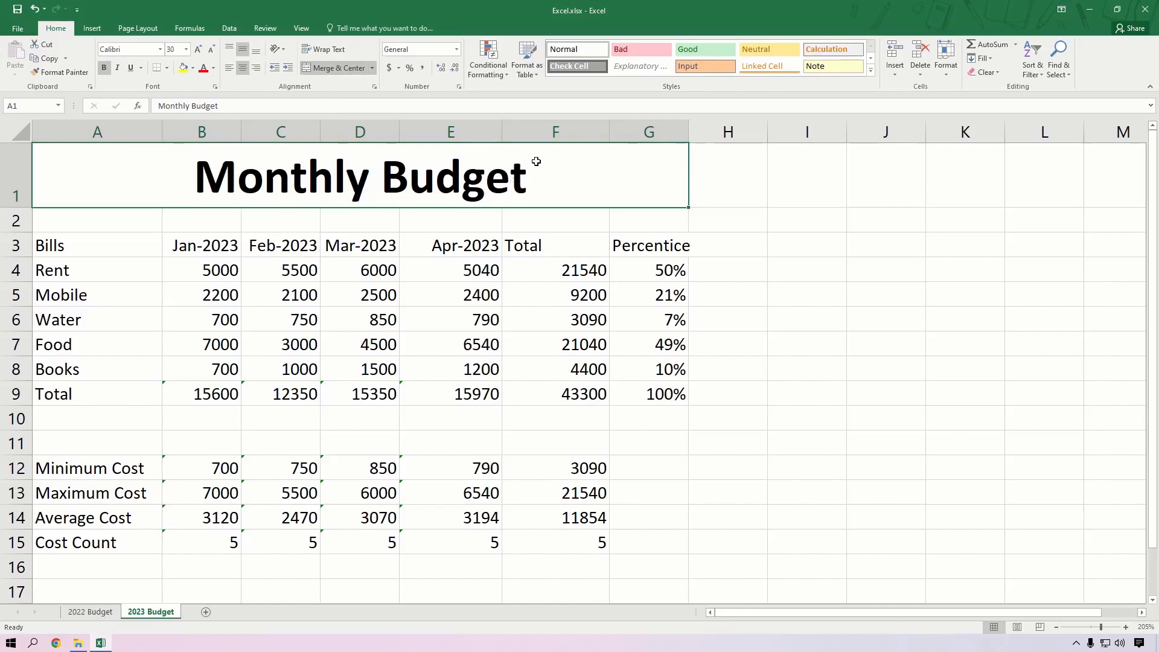
# Step: Fill the header row cells A3 to G3 with the darkest blue theme color
pyautogui.click(45, 240)
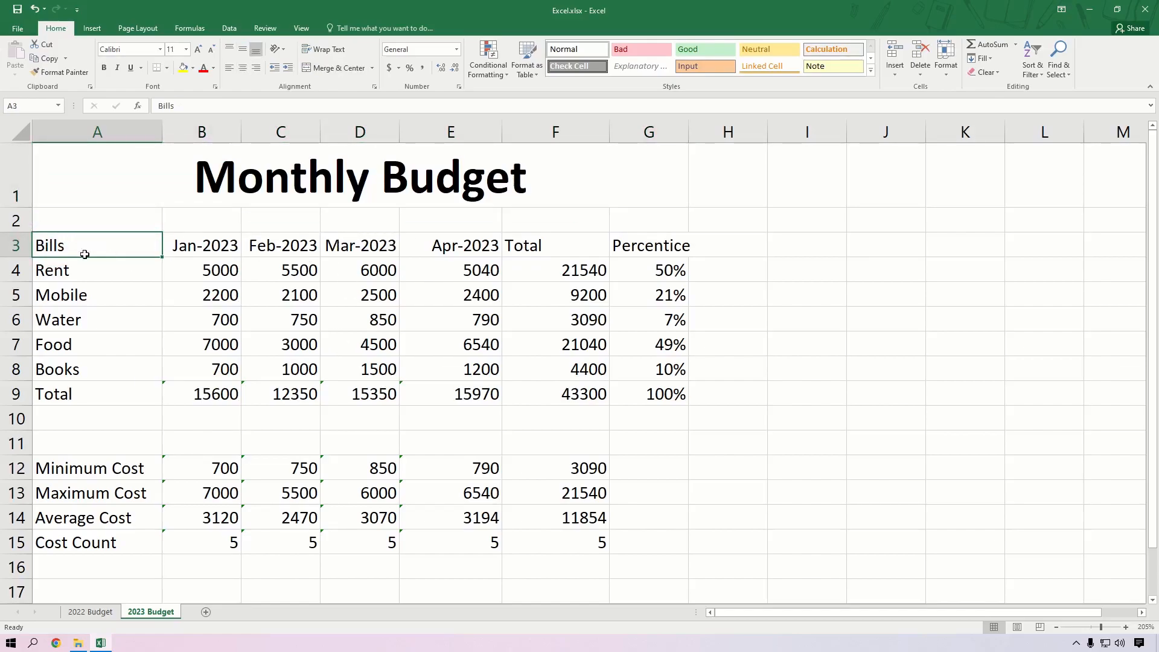
pyautogui.moveTo(123, 250); pyautogui.dragTo(640, 252)
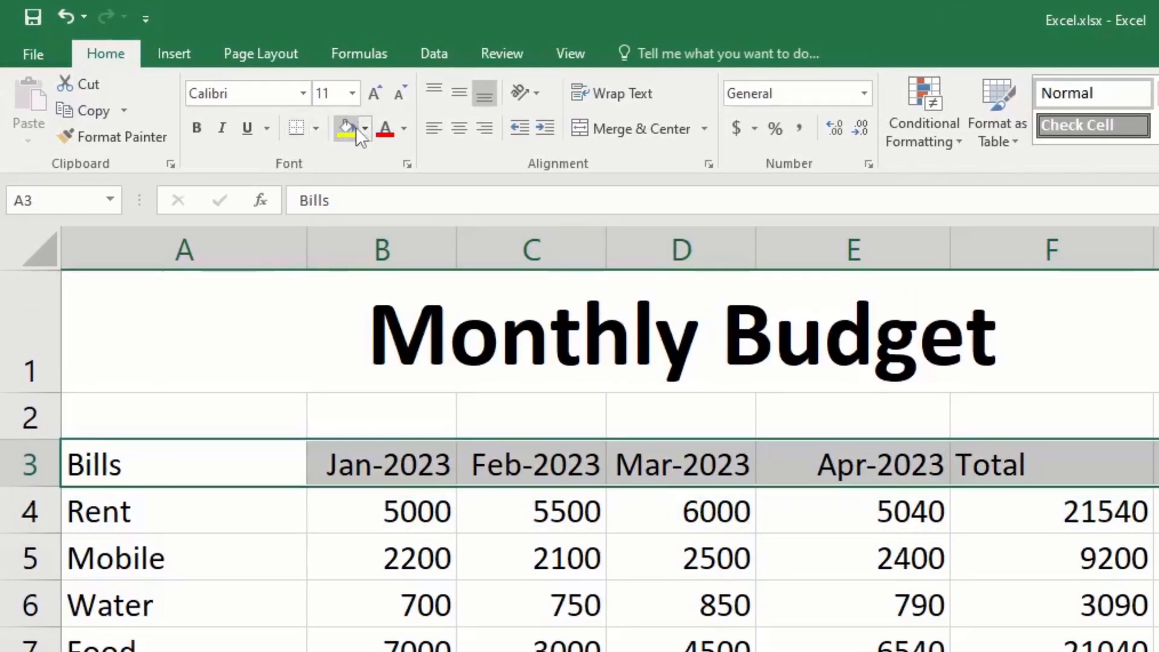
pyautogui.click(361, 127)
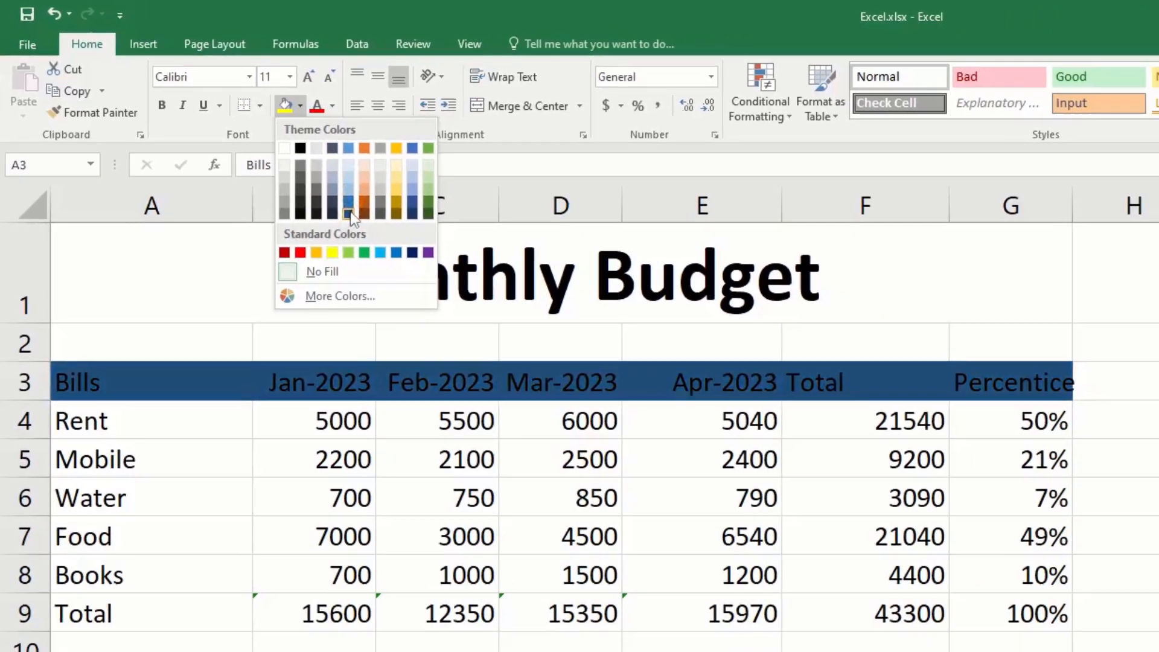
pyautogui.click(423, 256)
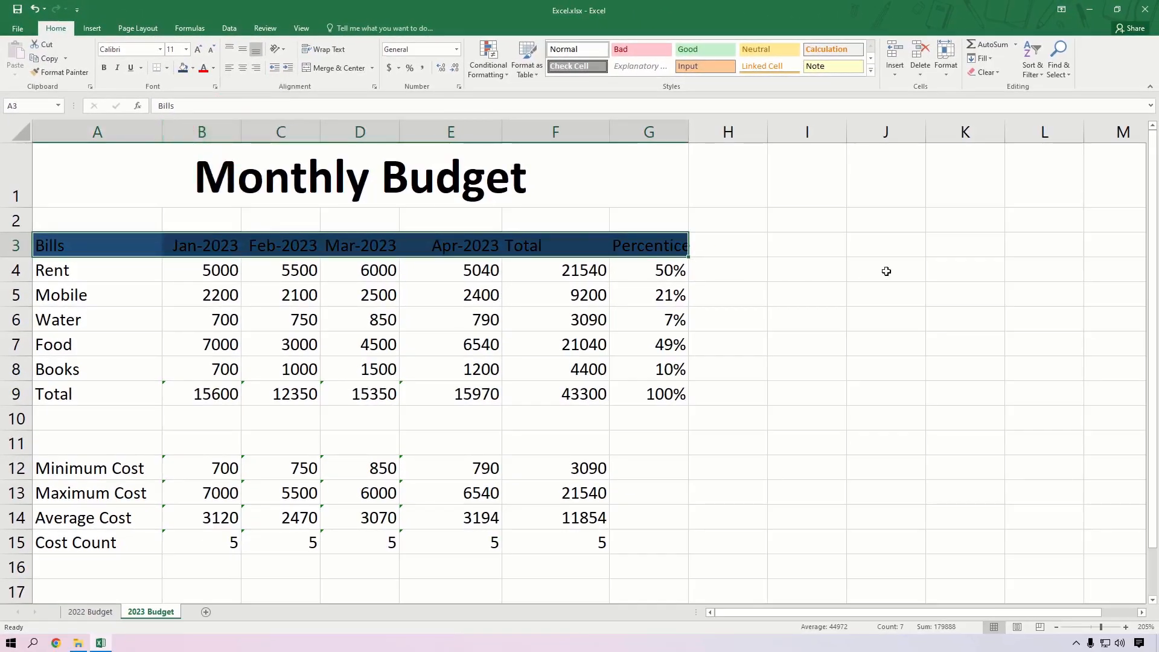
pyautogui.click(886, 271)
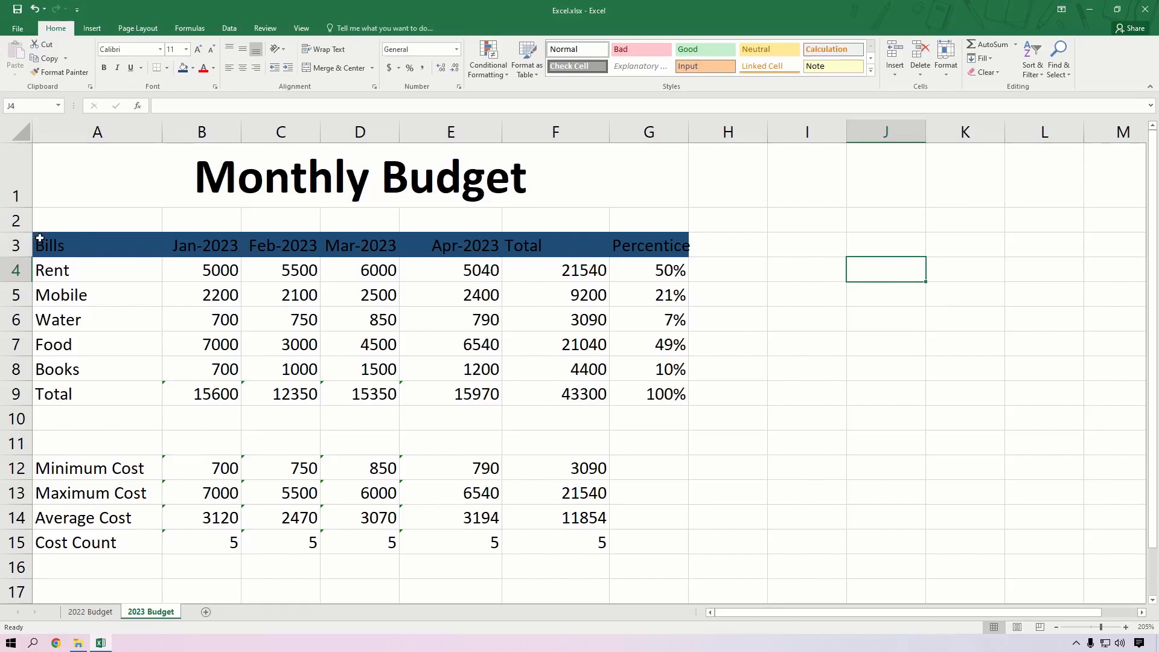
# Step: Format the header text in A3 to G3 as white and bold
pyautogui.moveTo(53, 240); pyautogui.dragTo(630, 237)
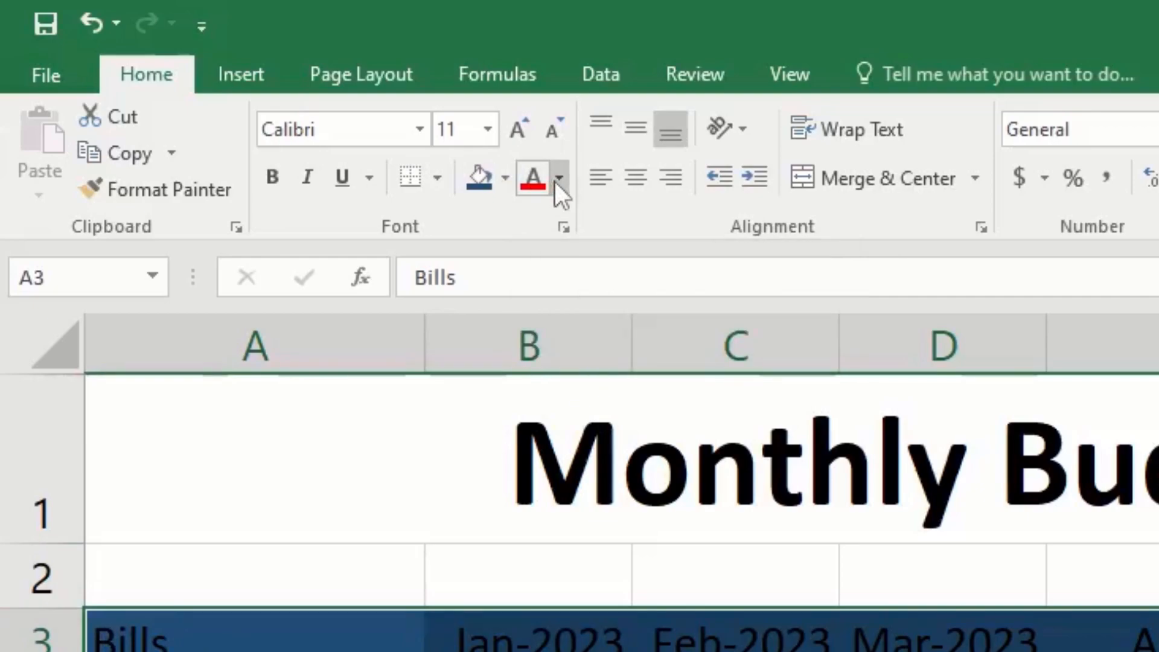
pyautogui.click(558, 180)
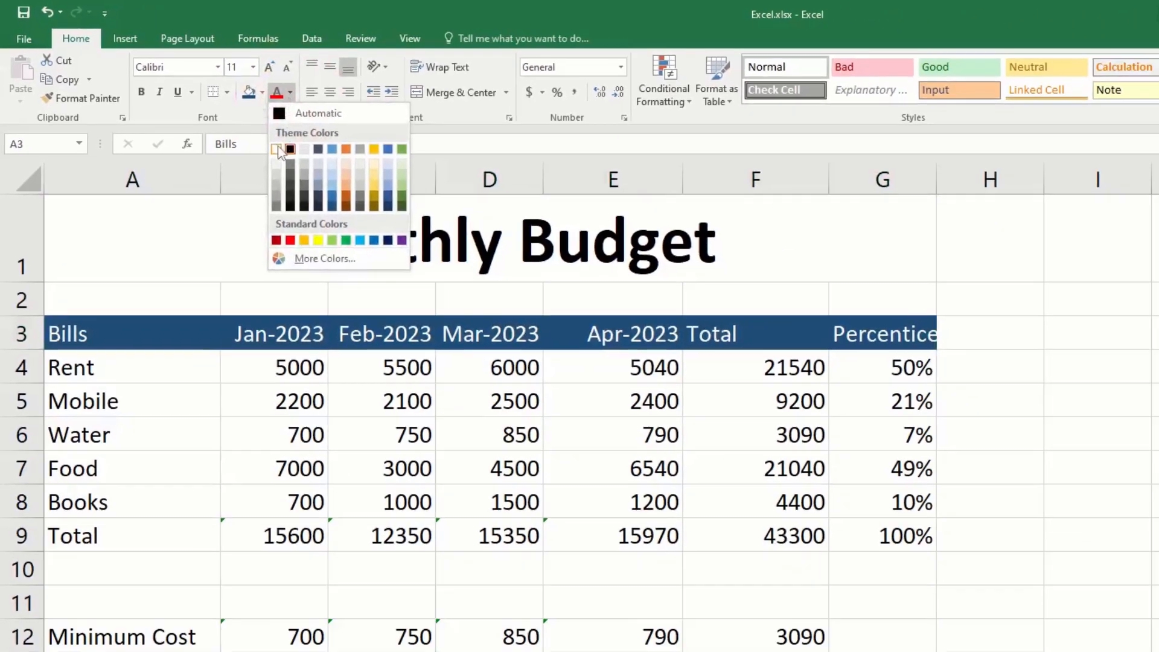
pyautogui.click(284, 153)
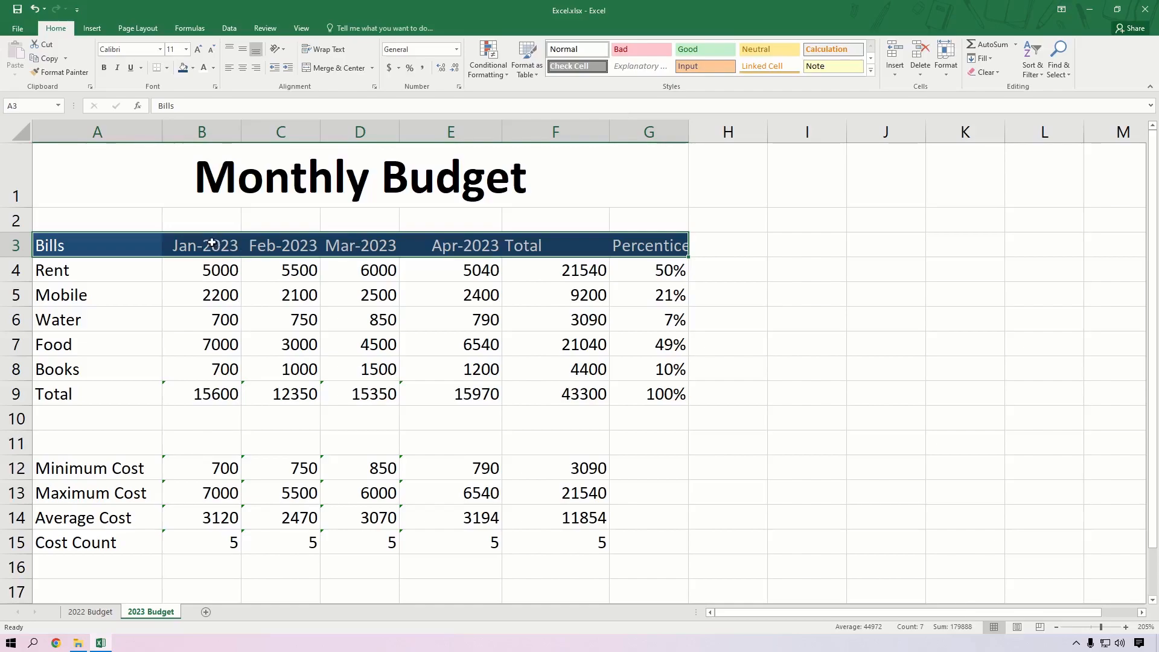
pyautogui.click(103, 67)
pyautogui.click(542, 320)
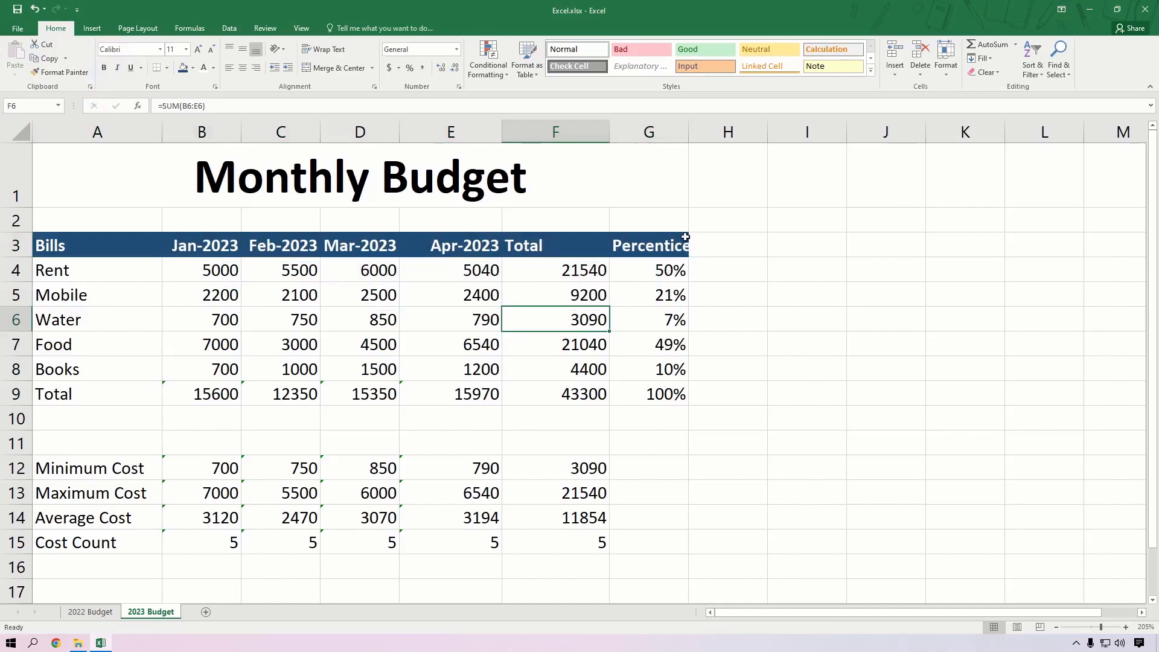
# Step: Auto-fit the widths of columns A through G to their contents
pyautogui.moveTo(689, 132); pyautogui.dragTo(692, 132)
pyautogui.doubleClick(692, 133)
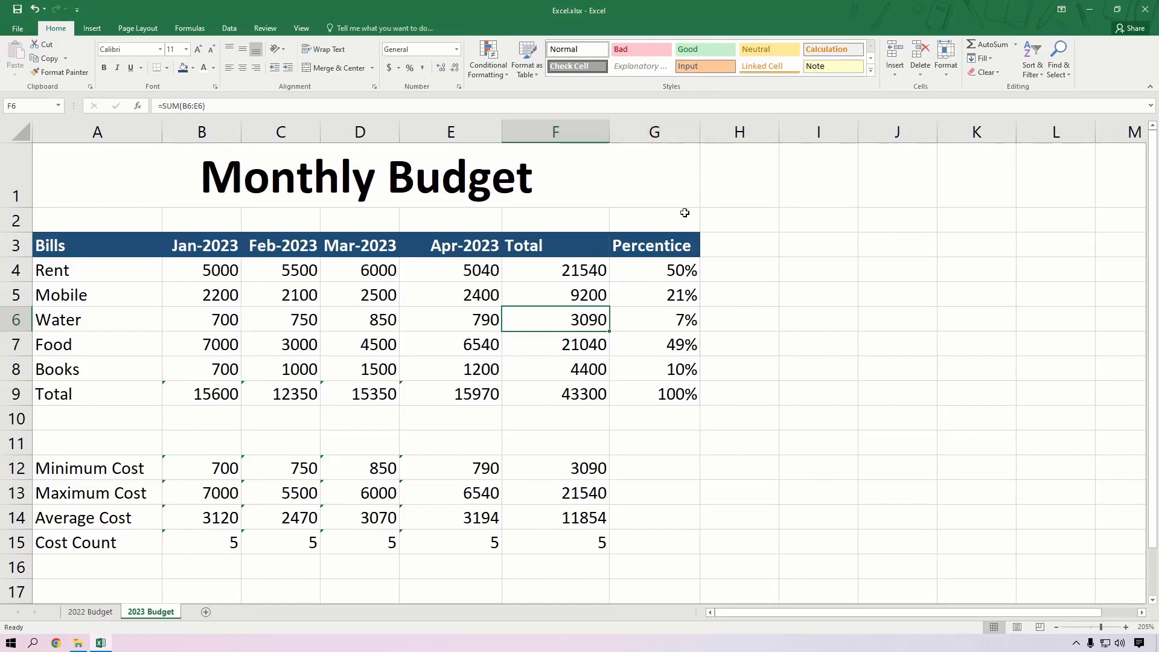
pyautogui.doubleClick(610, 128)
pyautogui.doubleClick(501, 132)
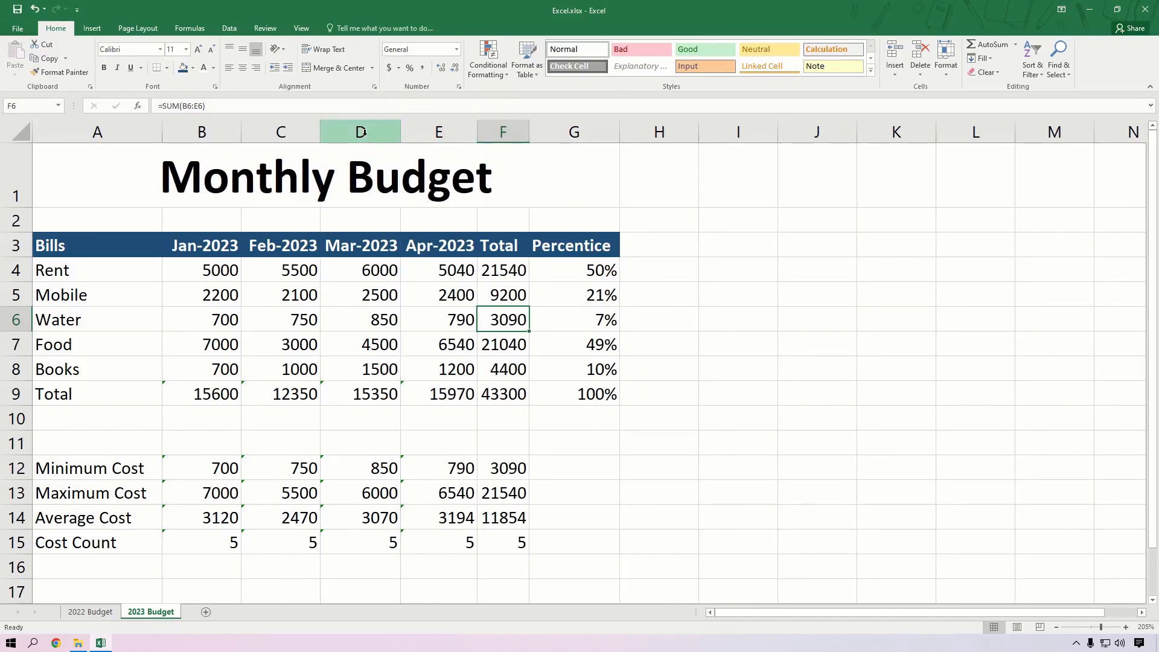
pyautogui.doubleClick(320, 132)
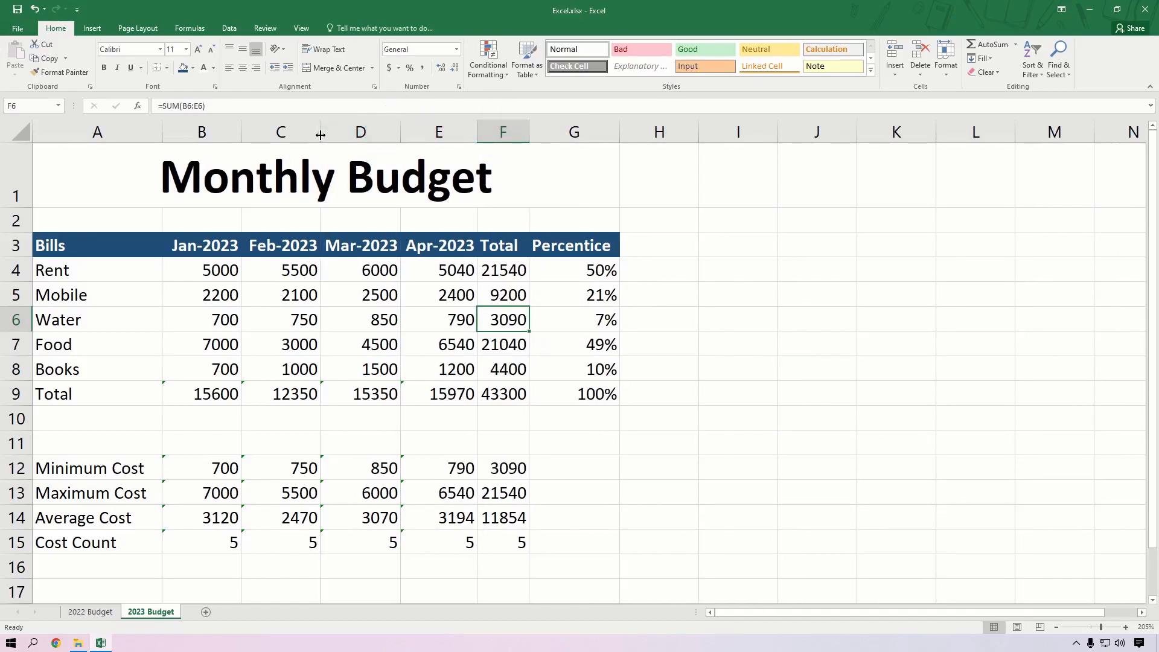
pyautogui.doubleClick(242, 129)
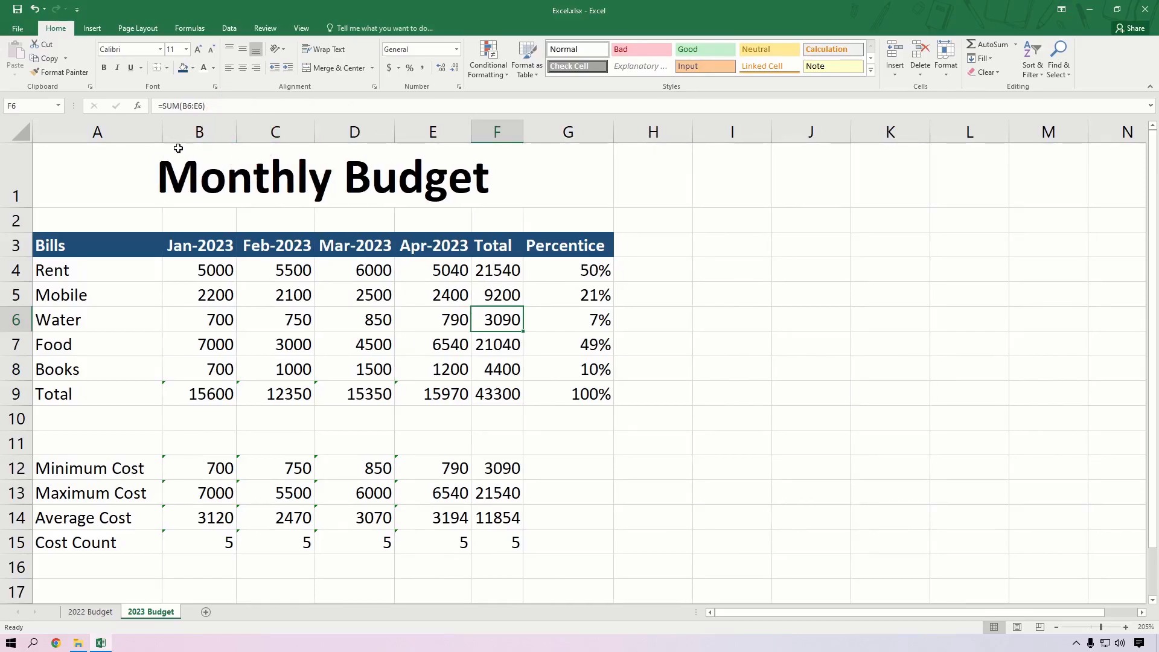
pyautogui.doubleClick(161, 134)
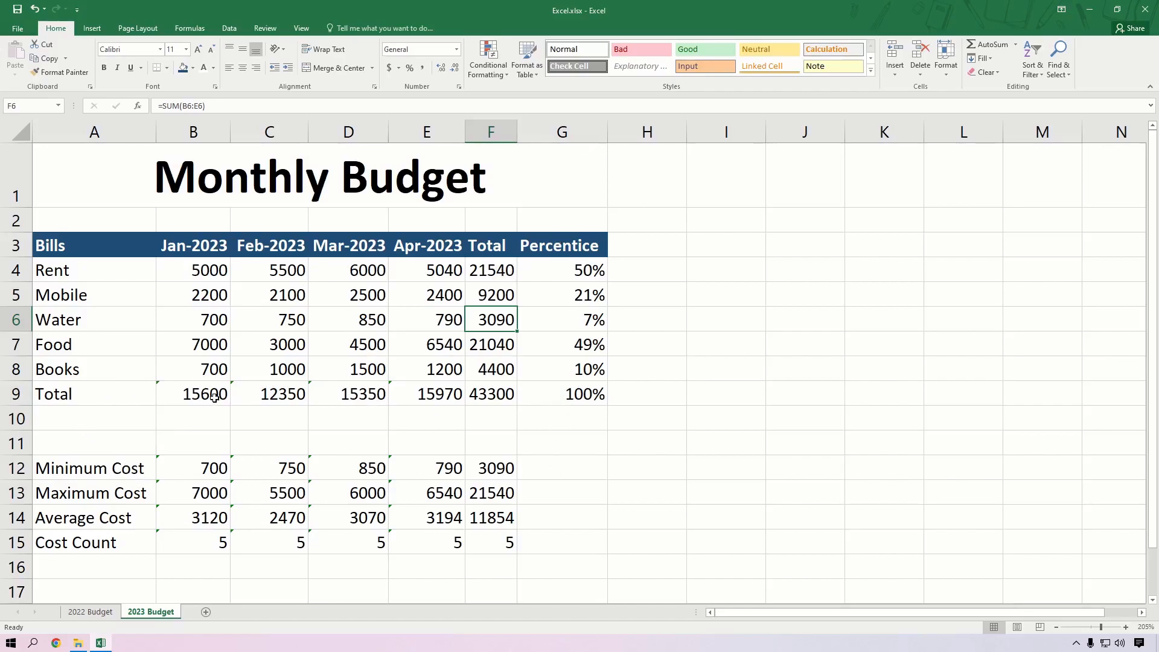
# Step: Fill the total cells B9 to F9 and F4 to F8 with a light gray theme color
pyautogui.moveTo(181, 395); pyautogui.dragTo(478, 395)
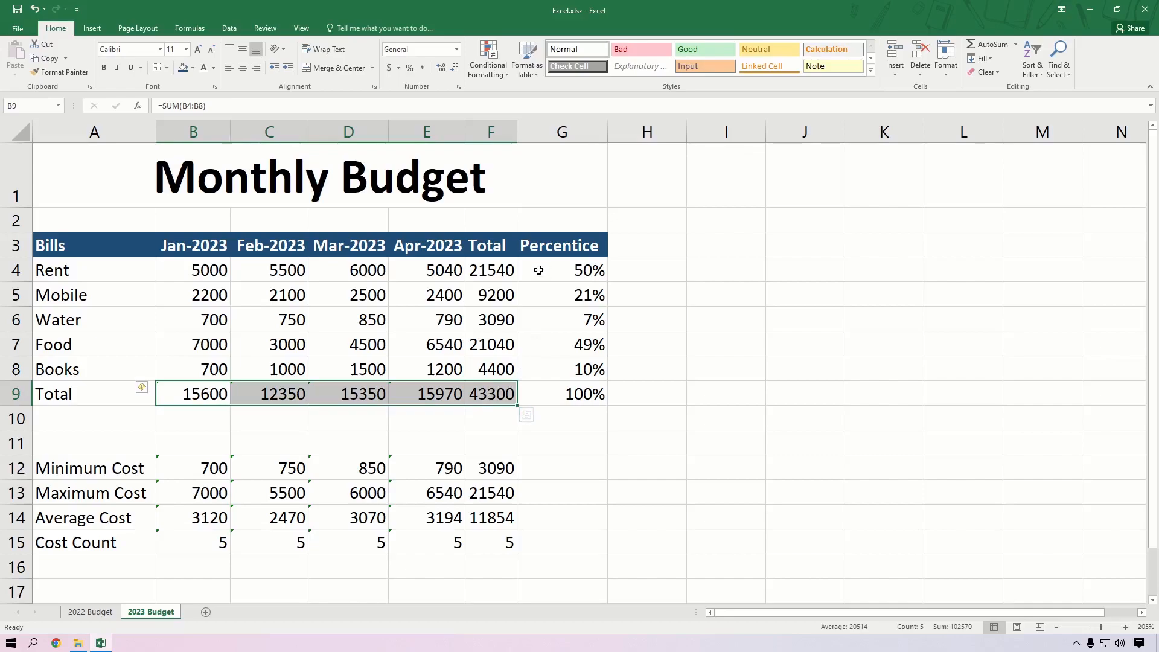
pyautogui.moveTo(491, 271); pyautogui.dragTo(488, 365)
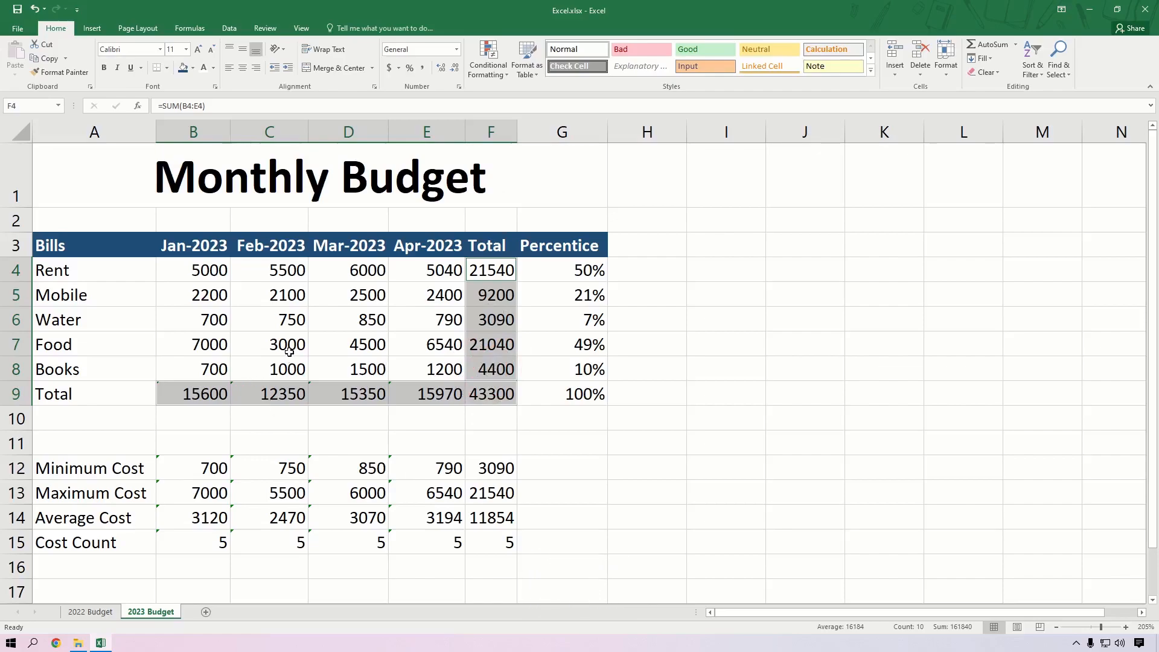
pyautogui.click(192, 68)
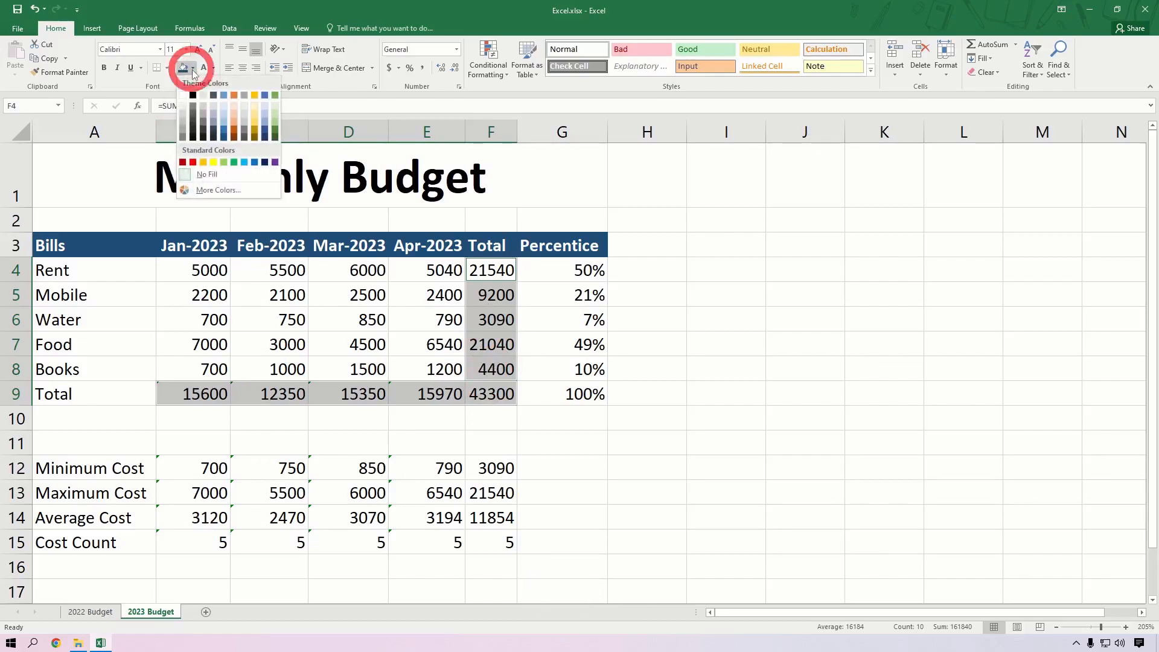
pyautogui.click(180, 112)
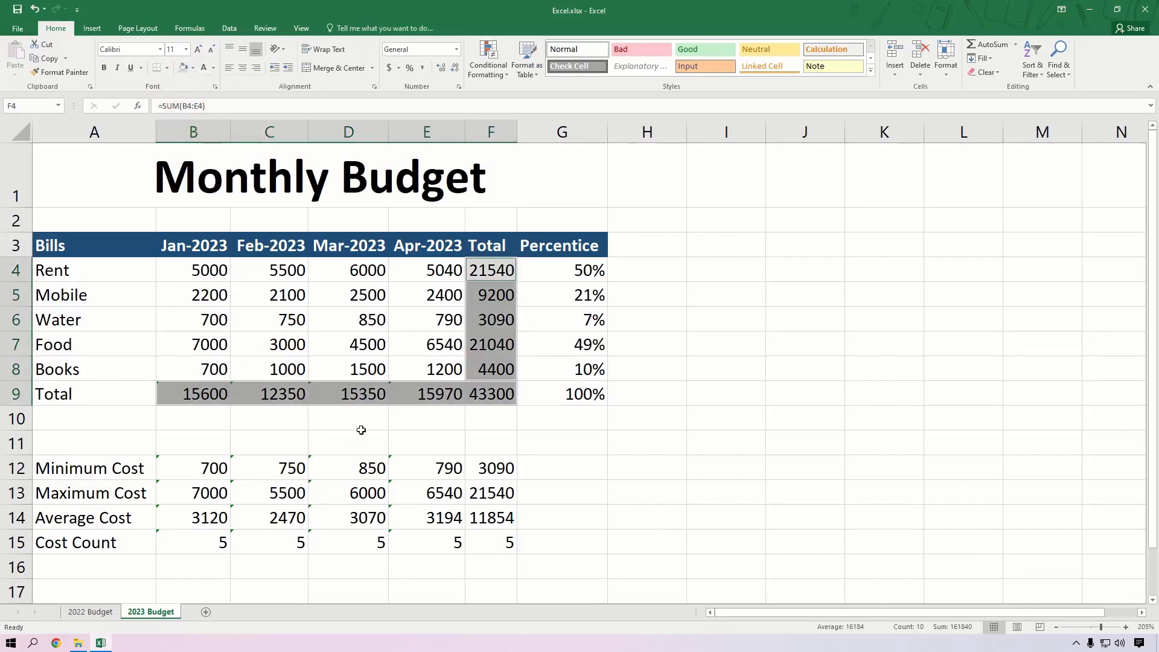
pyautogui.click(357, 421)
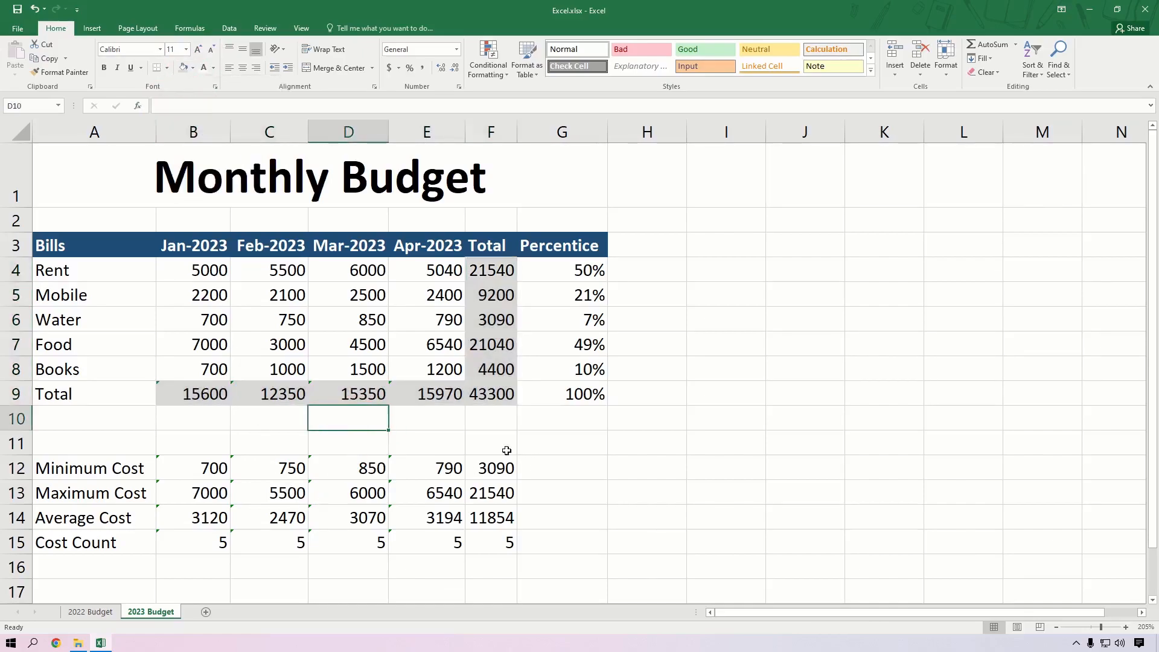
# Step: Fill the Total label cell A9 with the same gray as the other total cells
pyautogui.moveTo(85, 264); pyautogui.dragTo(90, 320)
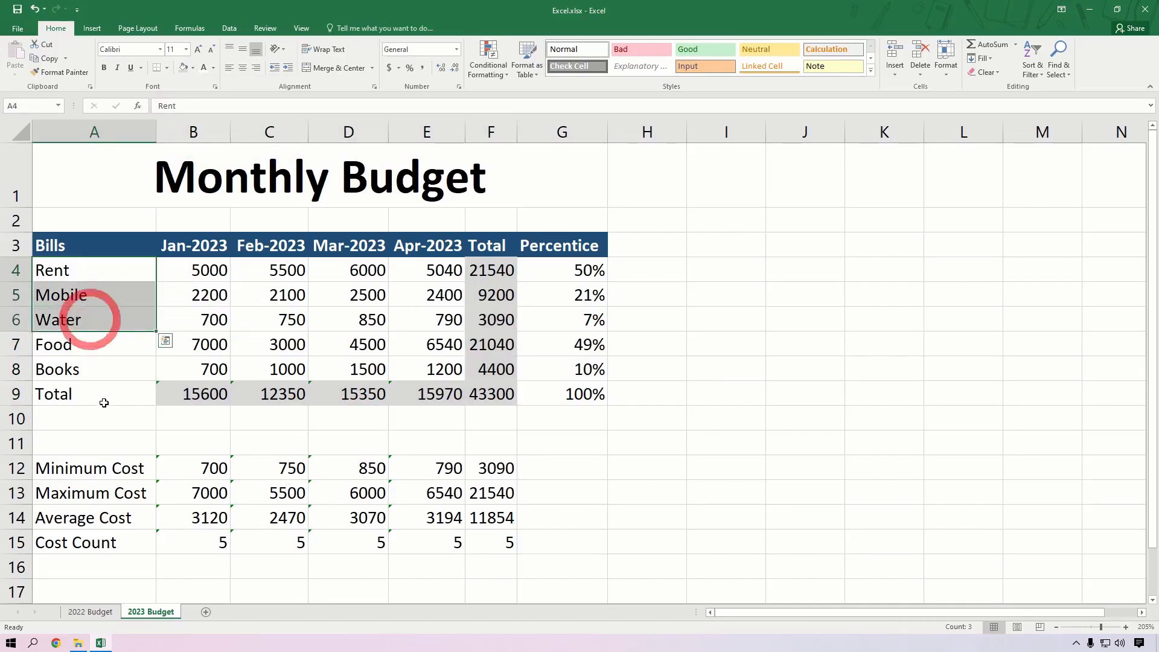
pyautogui.click(104, 401)
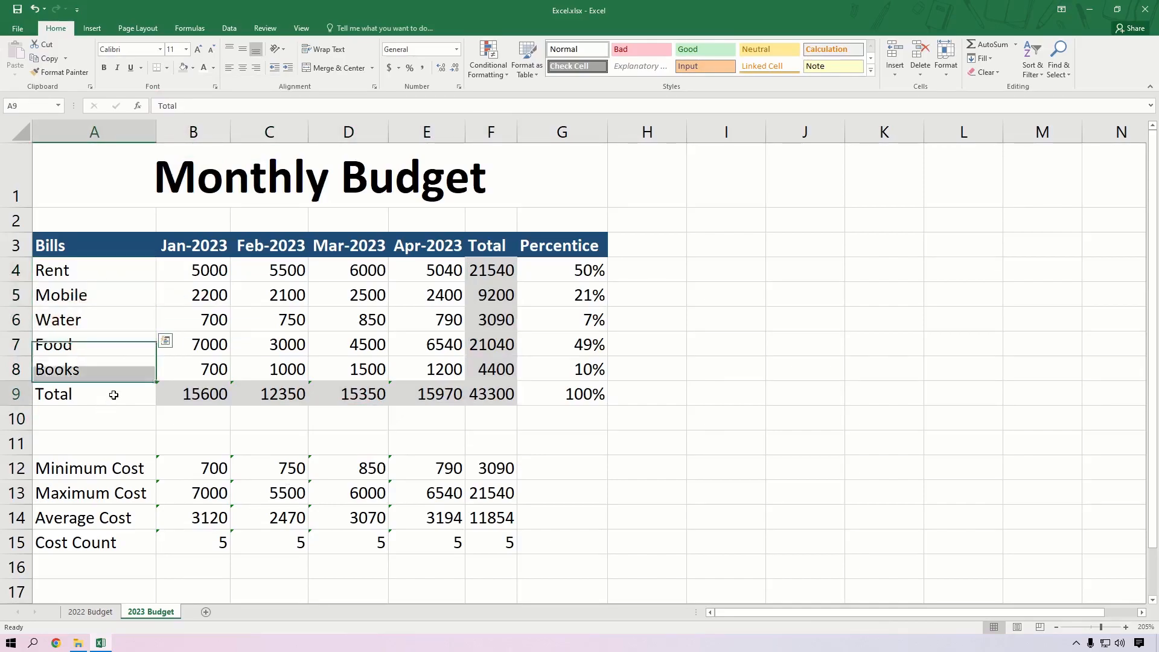
pyautogui.click(180, 68)
pyautogui.click(120, 417)
# Step: Fill the bill names in A4 to A8 with the lightest gray theme color
pyautogui.moveTo(70, 269); pyautogui.dragTo(78, 368)
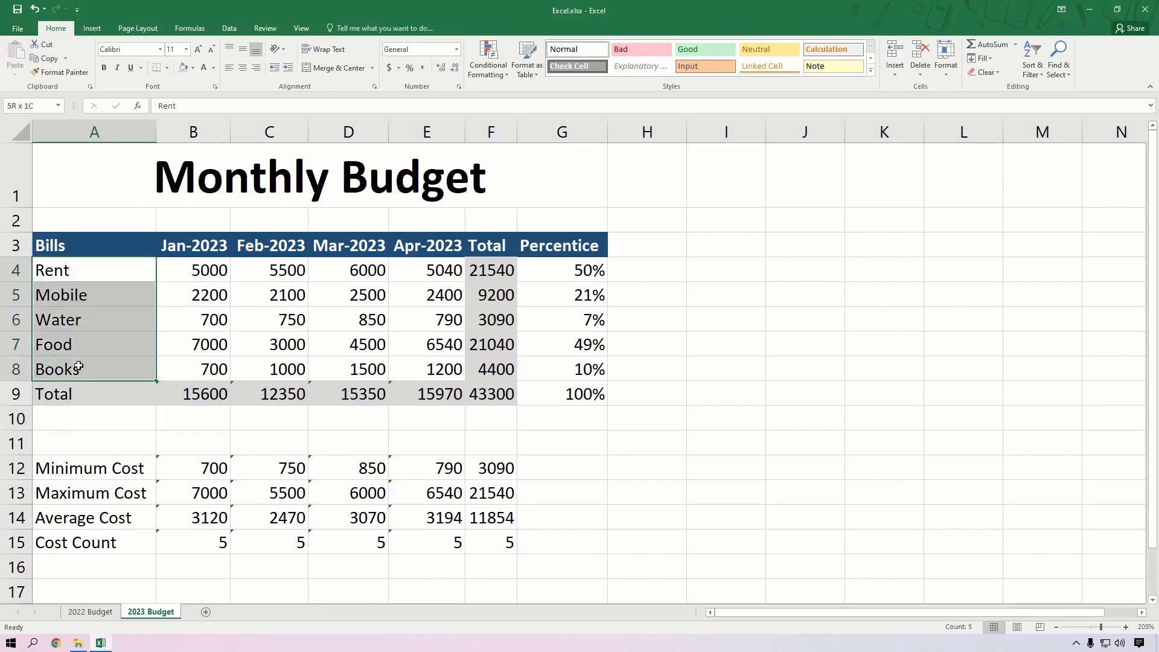
pyautogui.click(192, 67)
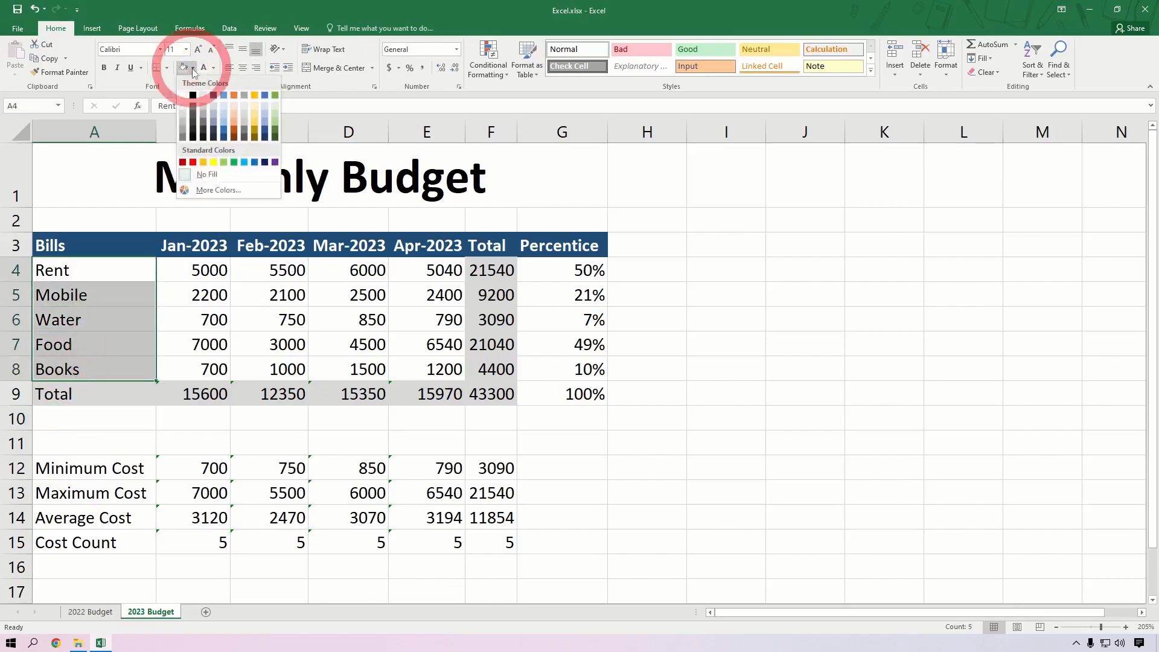
pyautogui.click(182, 108)
pyautogui.click(109, 419)
pyautogui.click(850, 482)
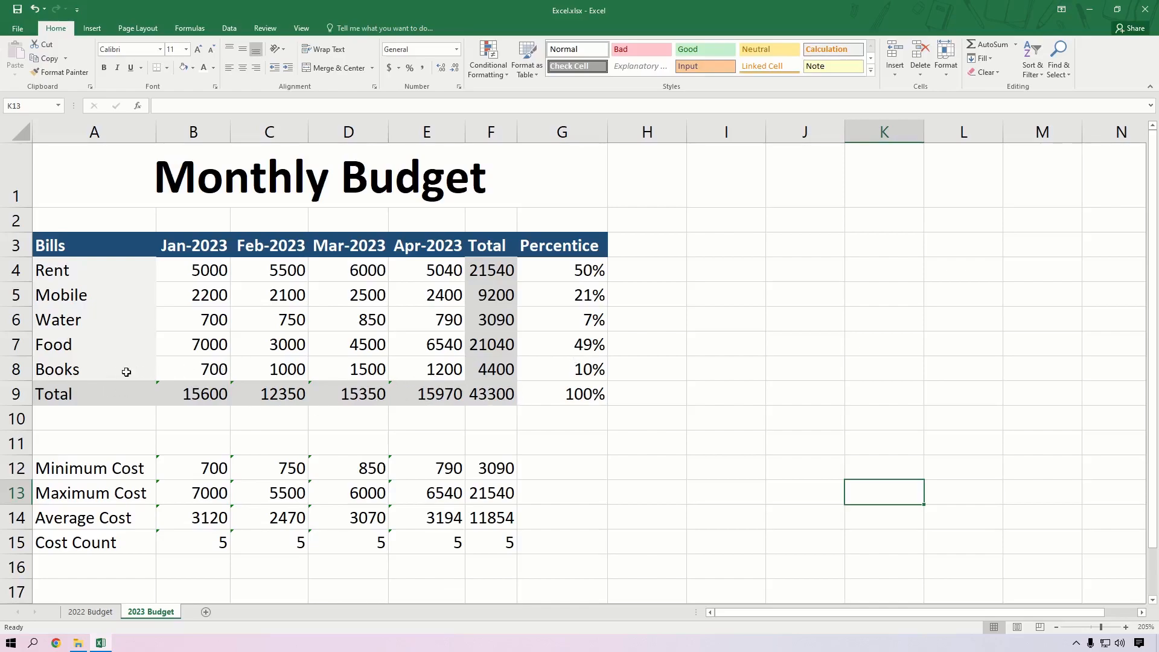
# Step: Apply a thick bottom border to the Books row from A8 to F8
pyautogui.moveTo(78, 370); pyautogui.dragTo(549, 370)
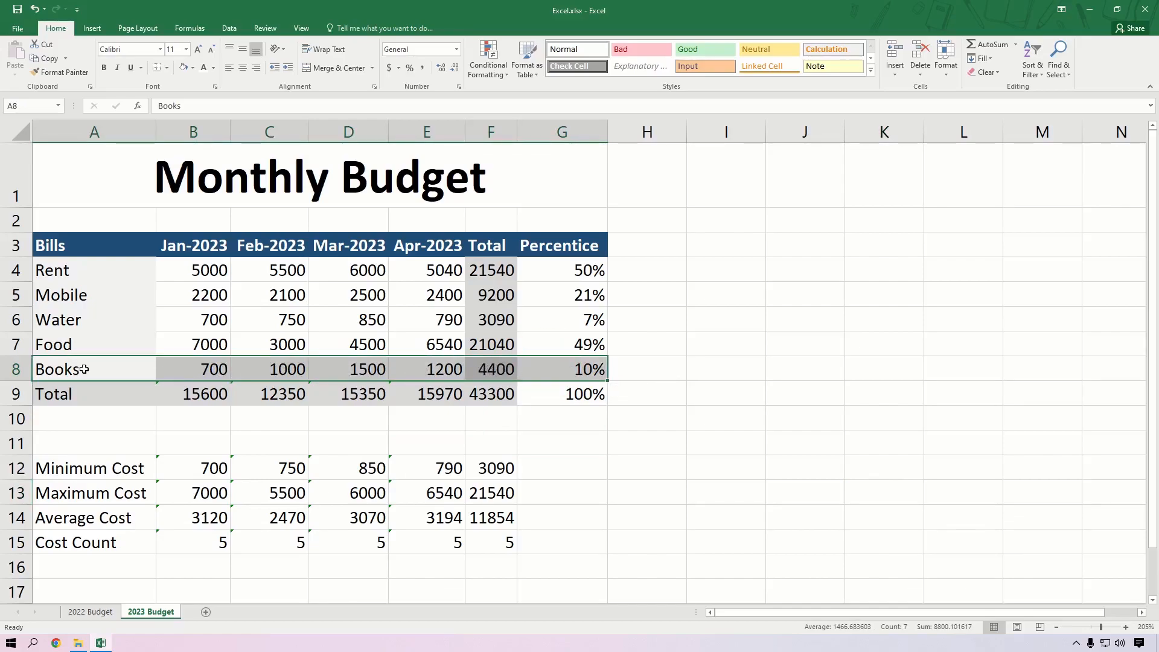
pyautogui.click(144, 369)
pyautogui.moveTo(189, 369); pyautogui.dragTo(492, 367)
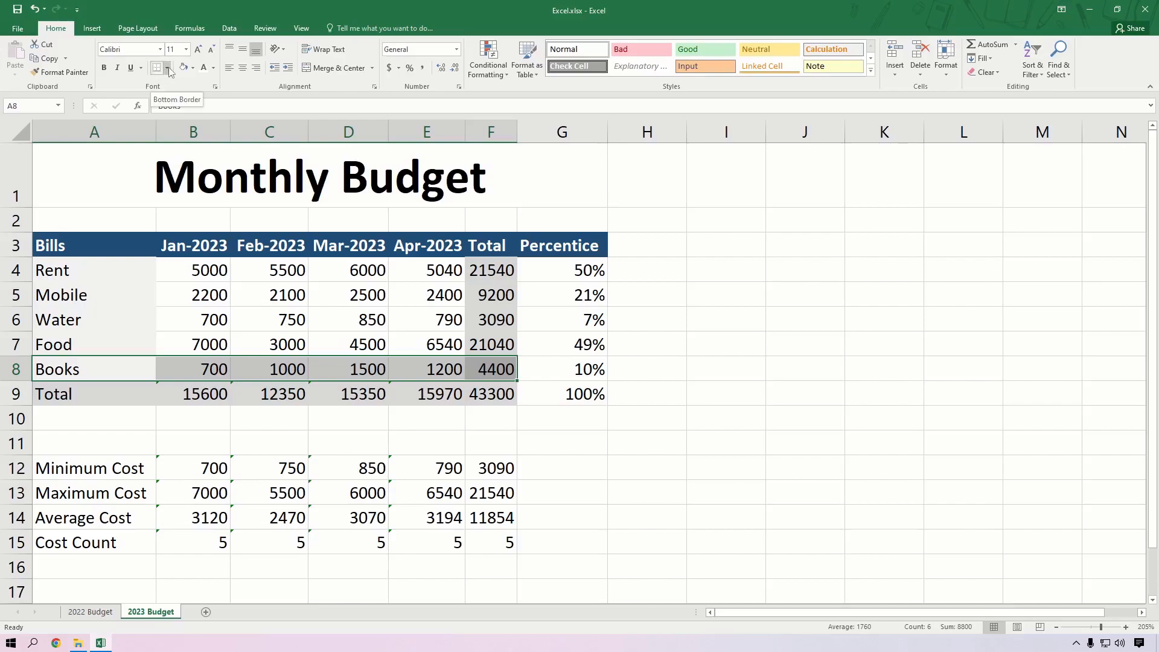
pyautogui.click(167, 68)
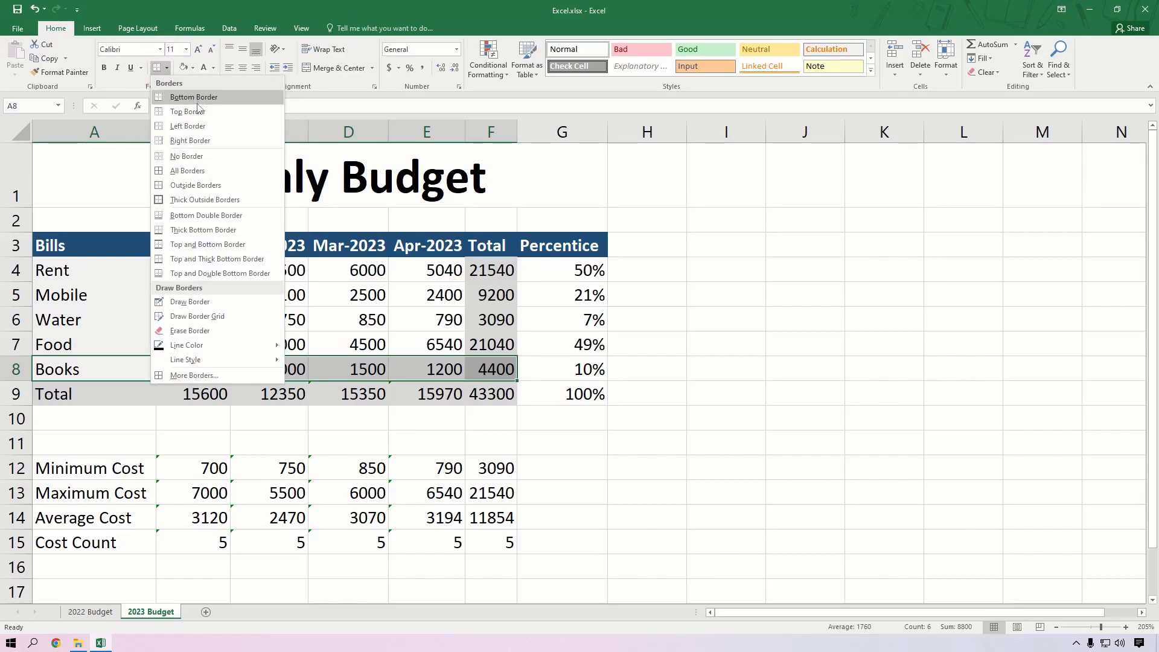
pyautogui.click(220, 234)
pyautogui.click(336, 422)
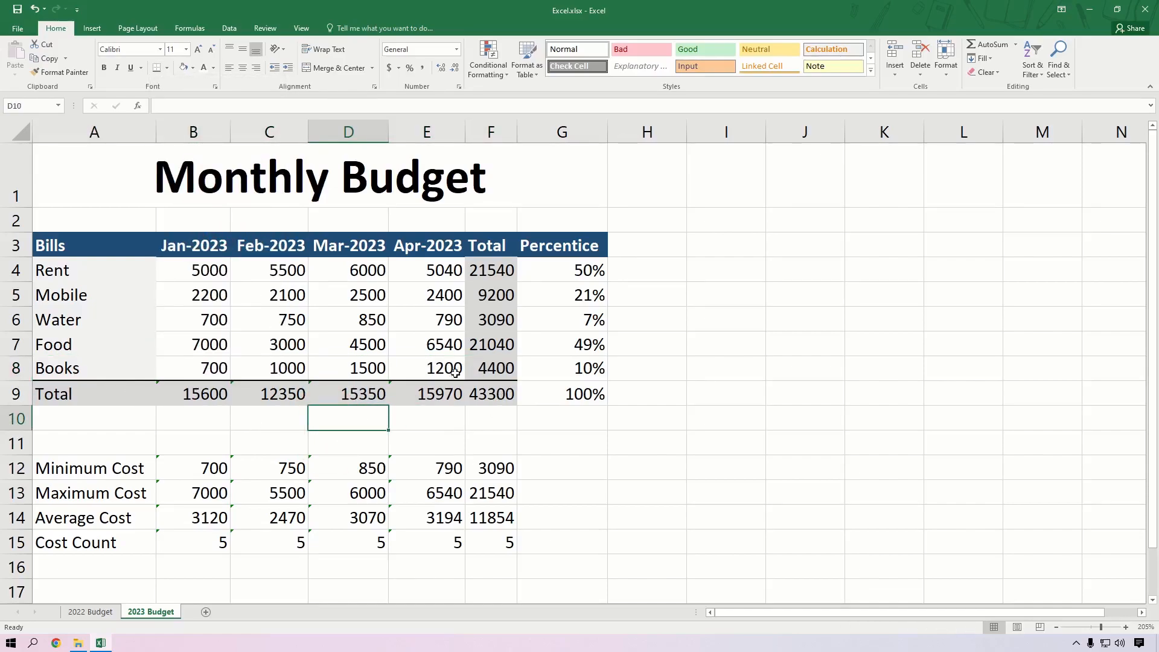
# Step: Add a right border to the April amounts in E4 to E8
pyautogui.moveTo(440, 270); pyautogui.dragTo(435, 362)
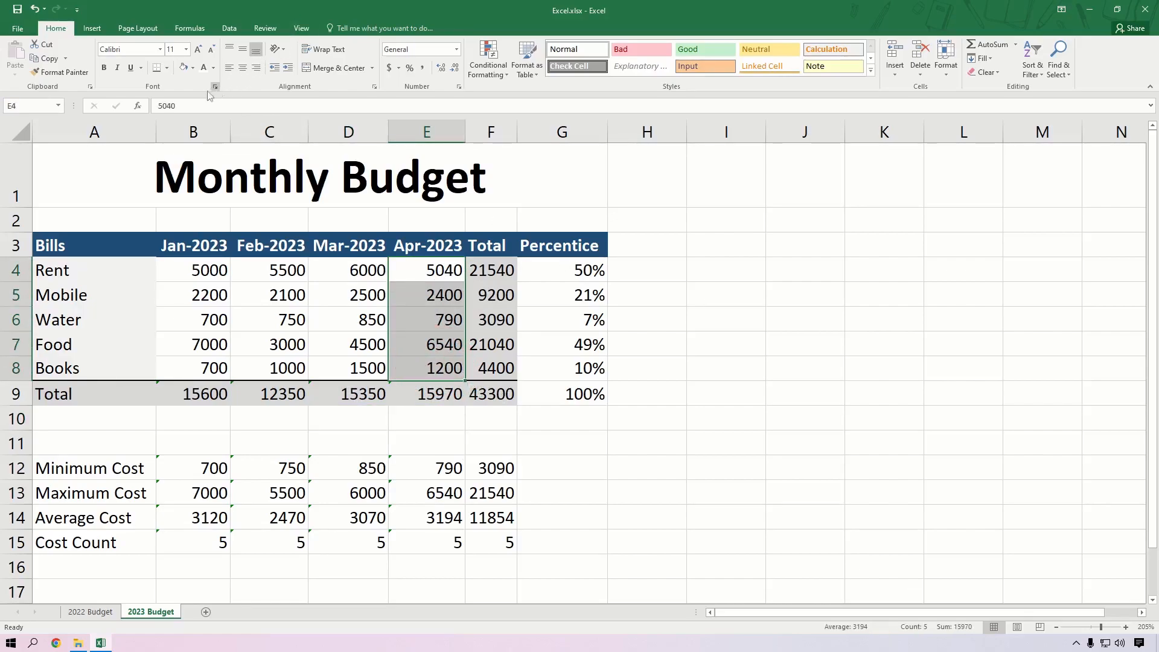
pyautogui.click(167, 68)
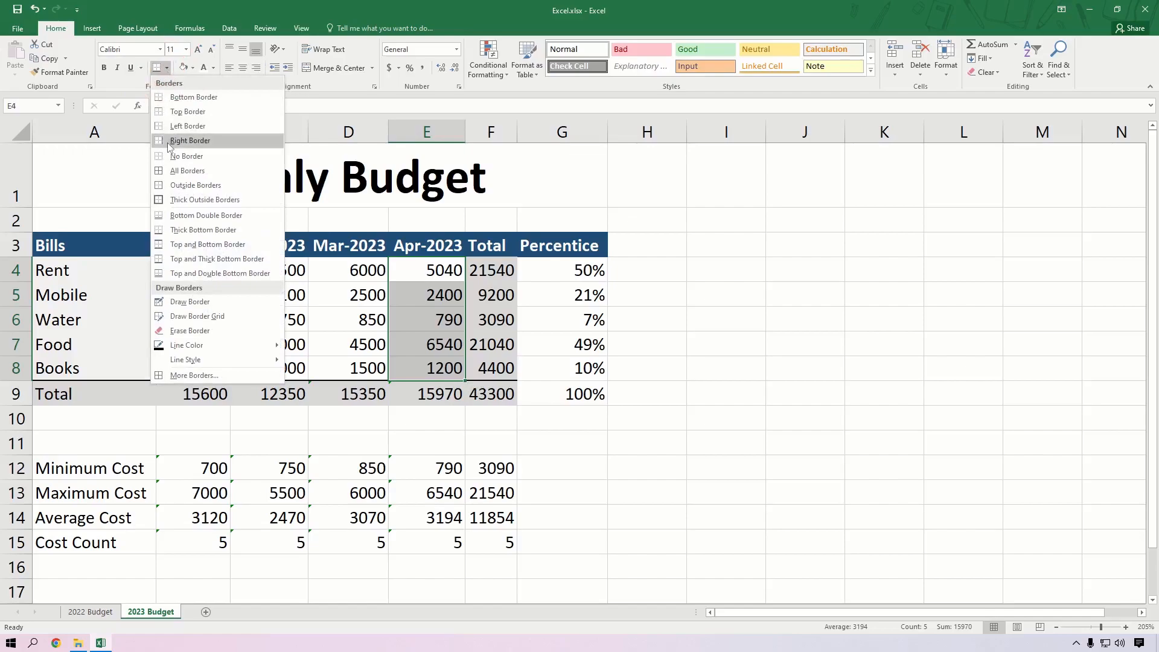
pyautogui.click(201, 146)
pyautogui.click(658, 367)
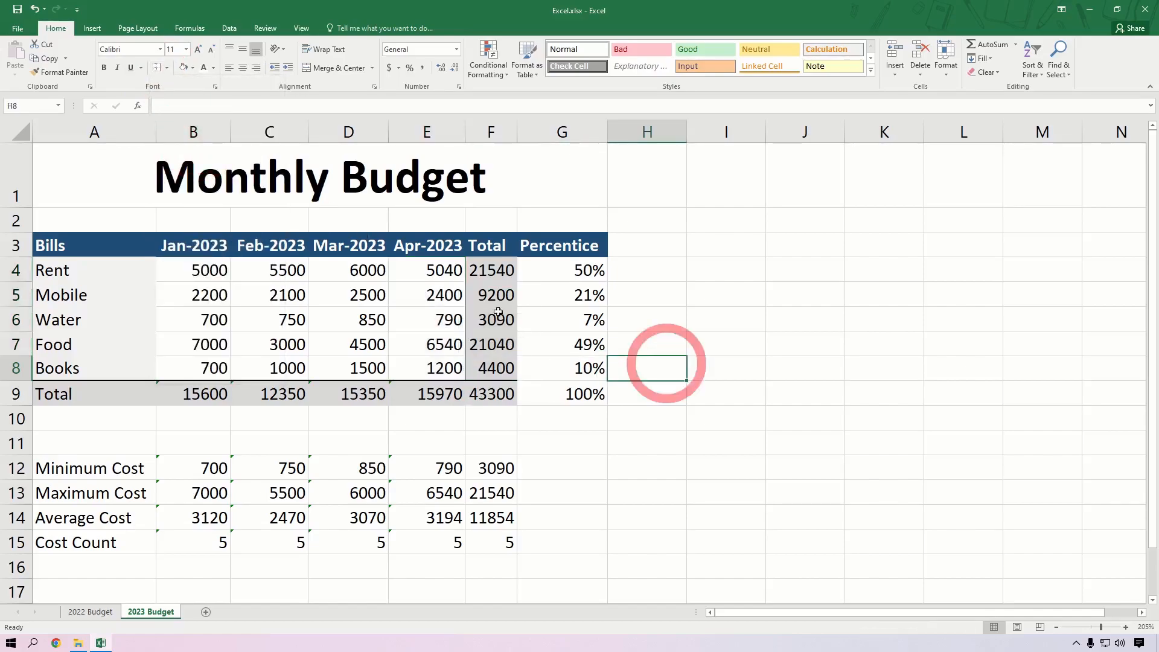
# Step: Add a left border to the January amounts in B4 to B8
pyautogui.moveTo(102, 273); pyautogui.dragTo(109, 362)
pyautogui.click(185, 268)
pyautogui.moveTo(186, 290); pyautogui.dragTo(189, 364)
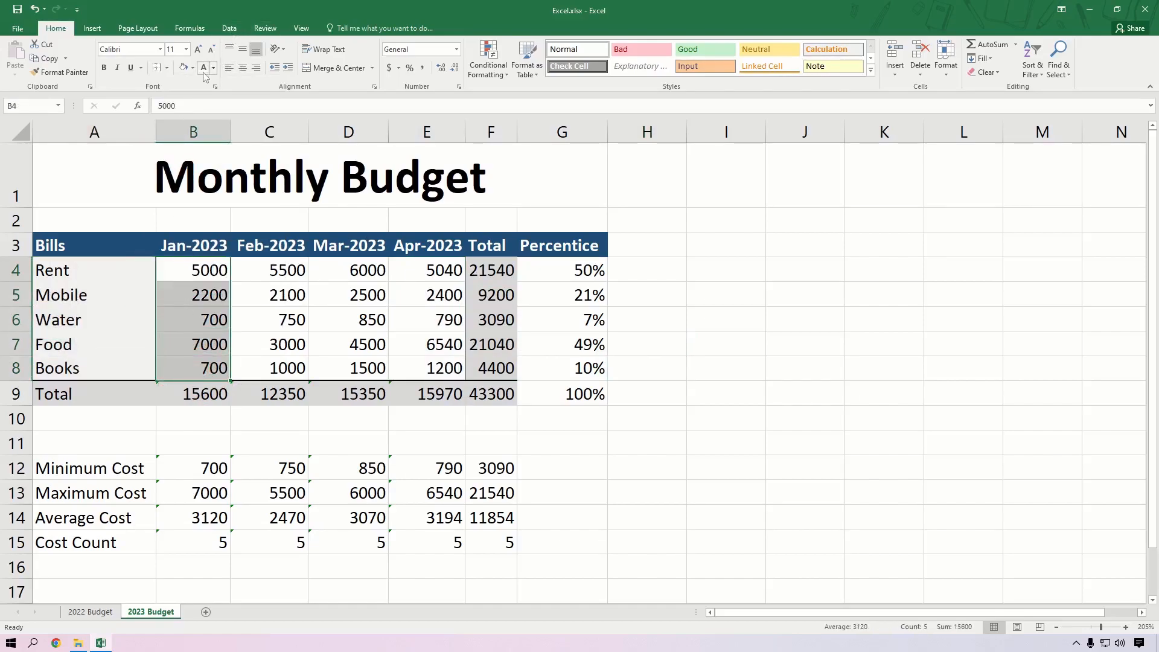
pyautogui.click(168, 69)
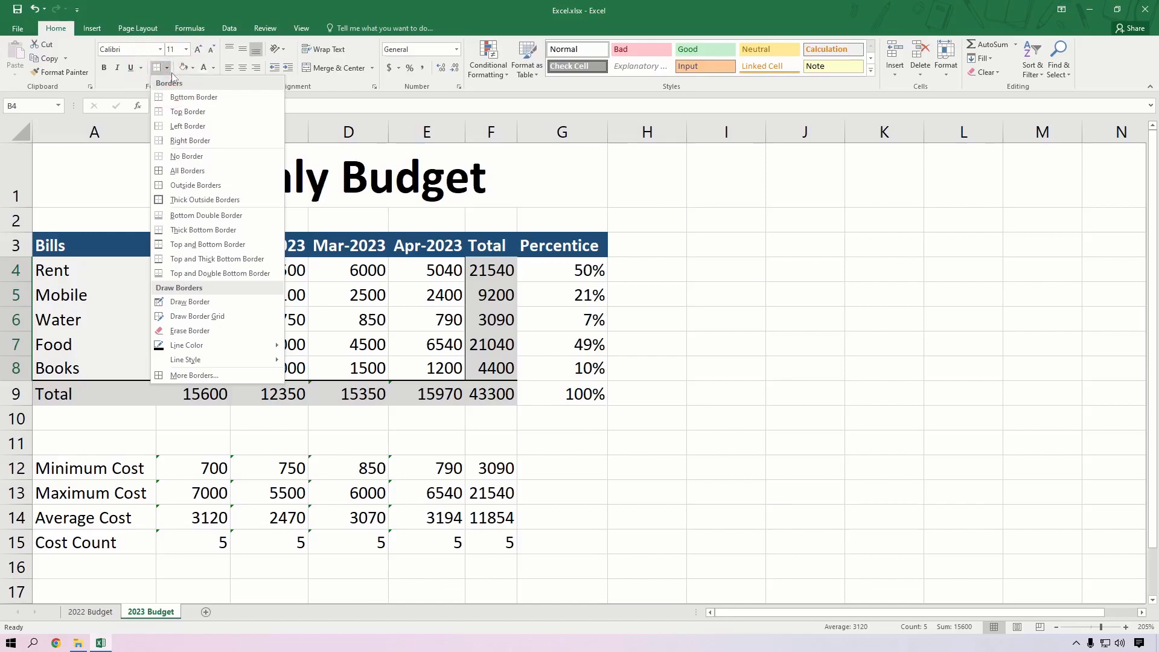
pyautogui.click(182, 128)
pyautogui.click(808, 336)
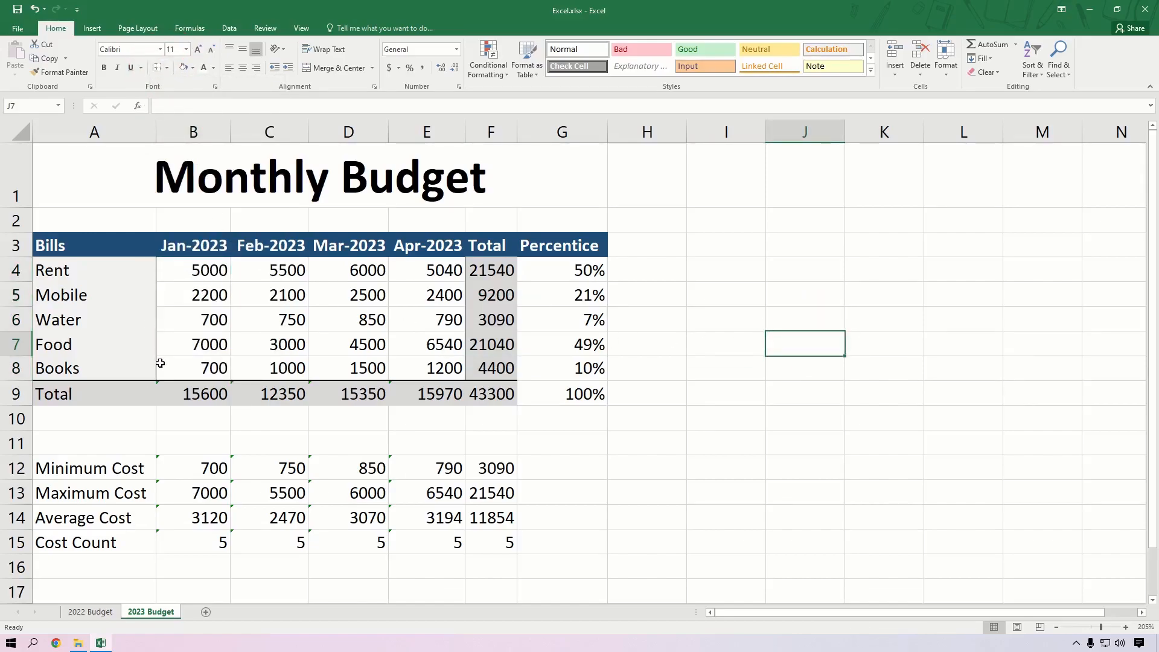
pyautogui.click(728, 445)
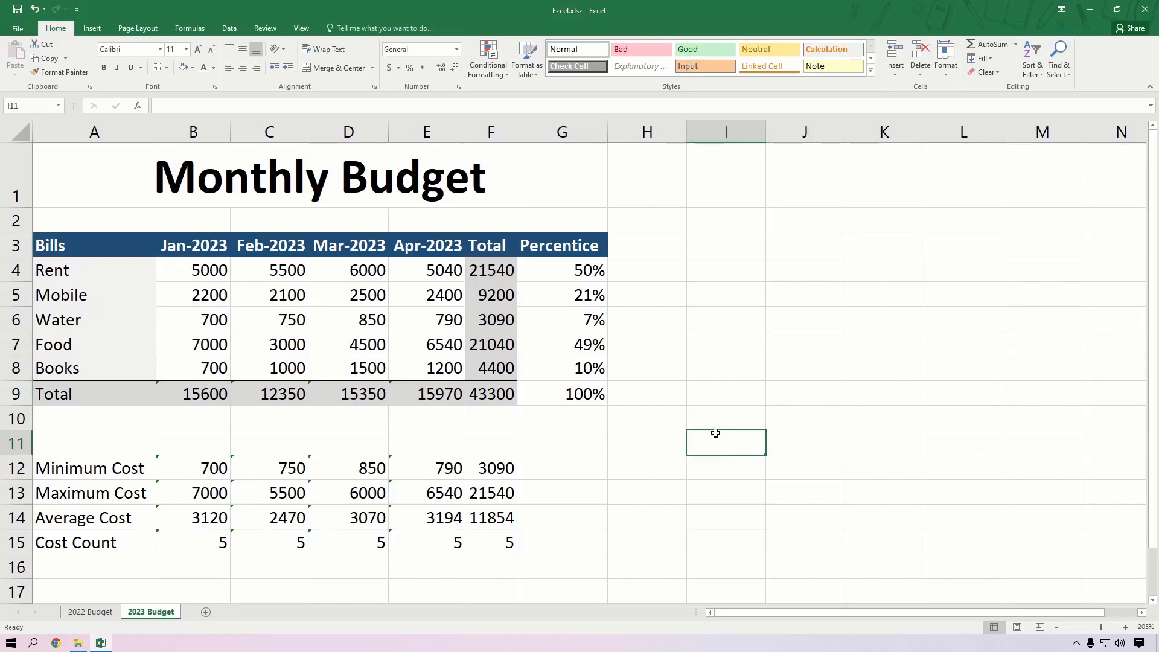
pyautogui.click(118, 246)
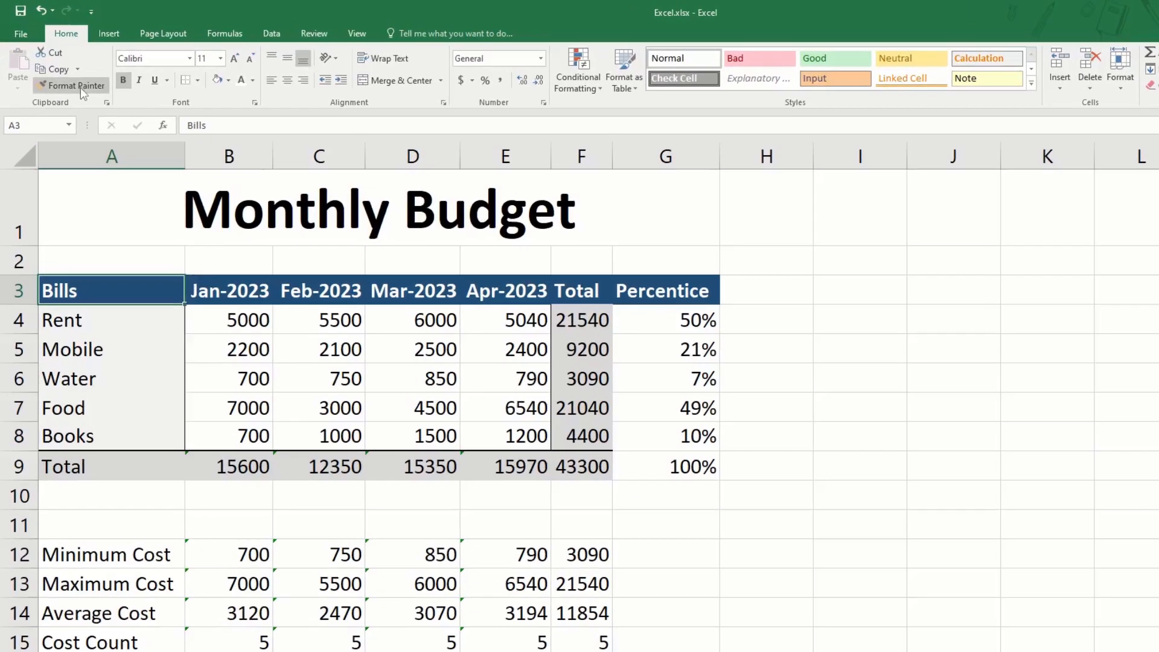
pyautogui.click(66, 72)
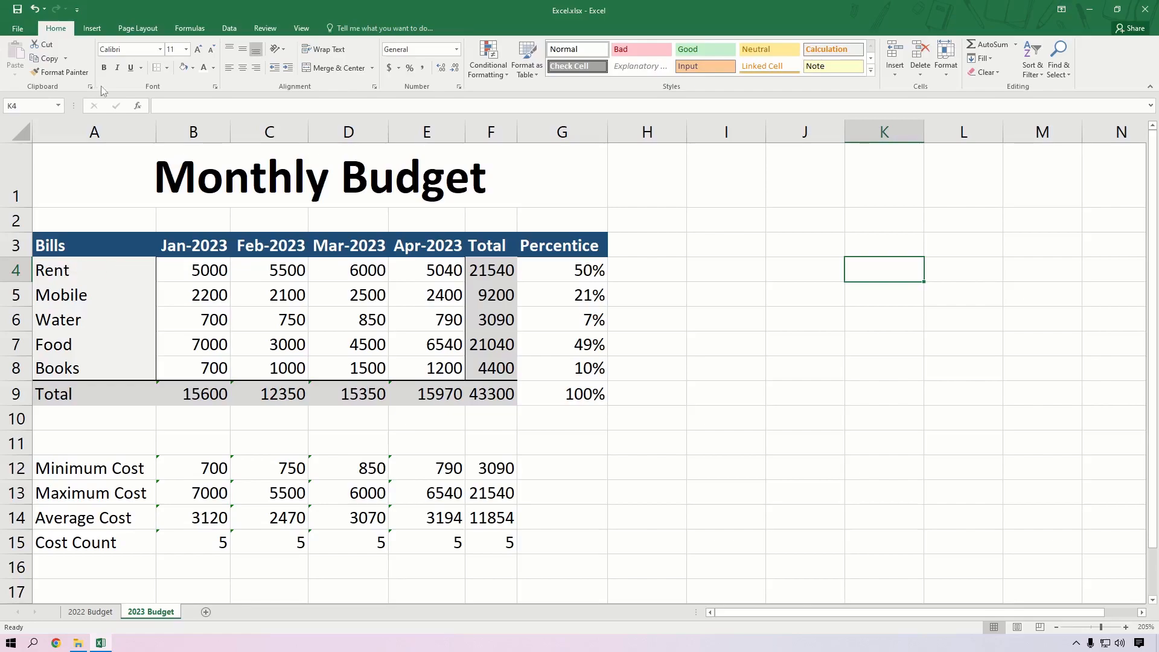
# Step: Apply a thick bottom border to the header row cells A3 to G3
pyautogui.click(109, 245)
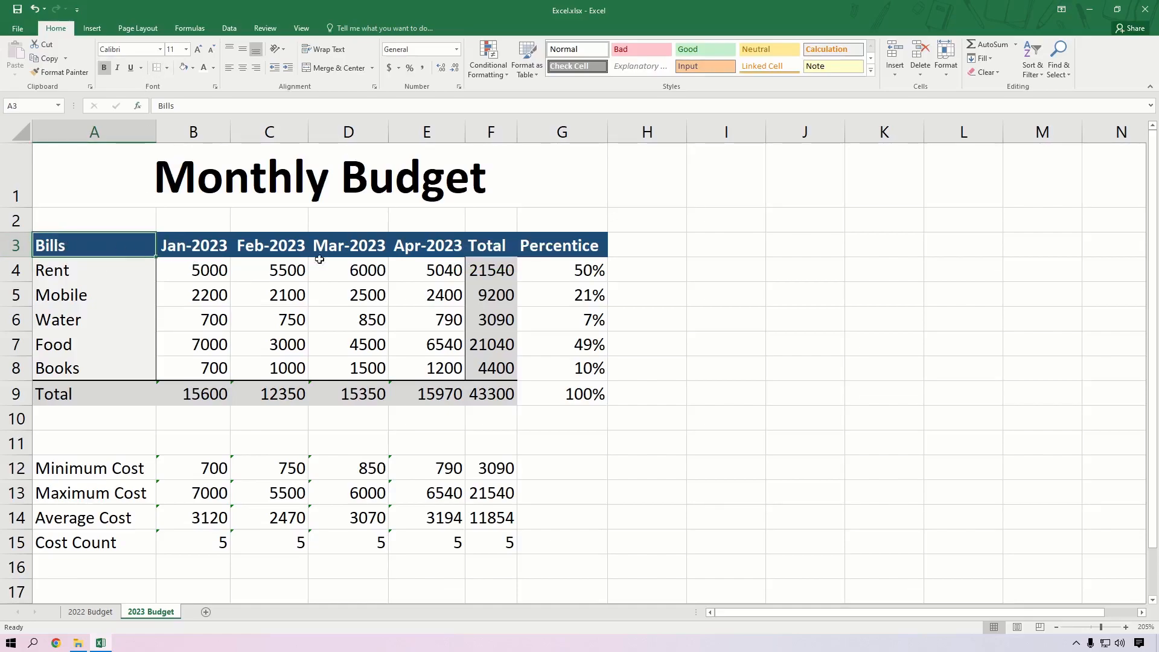
pyautogui.moveTo(108, 248); pyautogui.dragTo(581, 248)
pyautogui.click(167, 68)
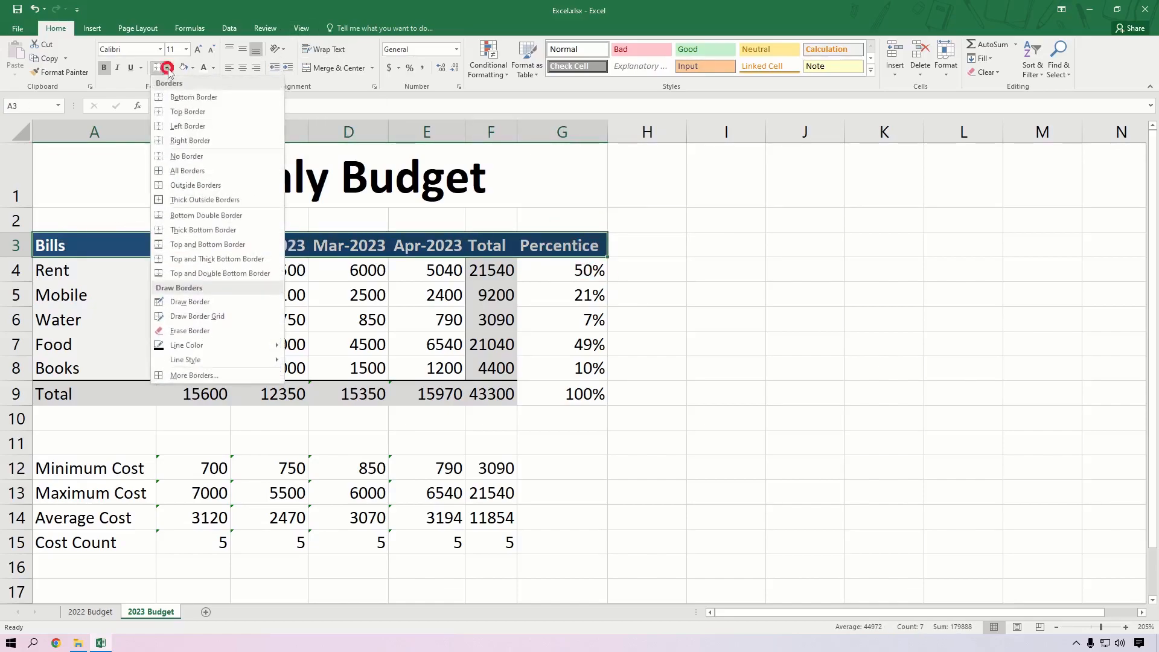
pyautogui.click(197, 230)
pyautogui.click(717, 237)
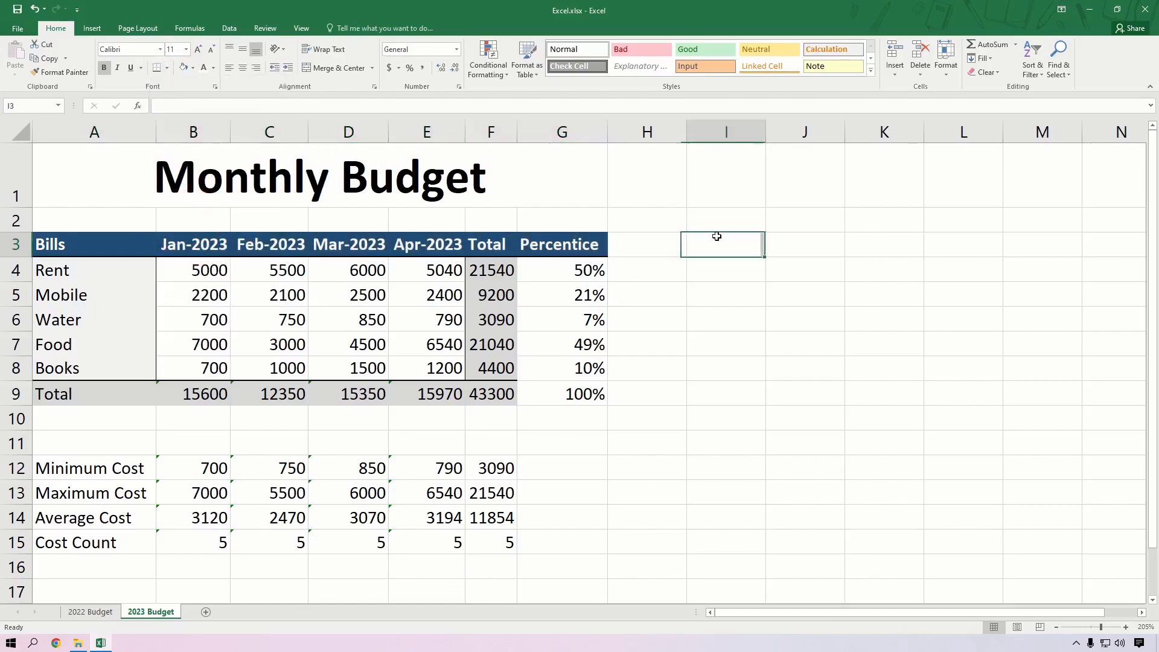
# Step: Copy the formatting of the Bills header cell A3 onto the Minimum Cost cell A12 with Format Painter
pyautogui.click(109, 250)
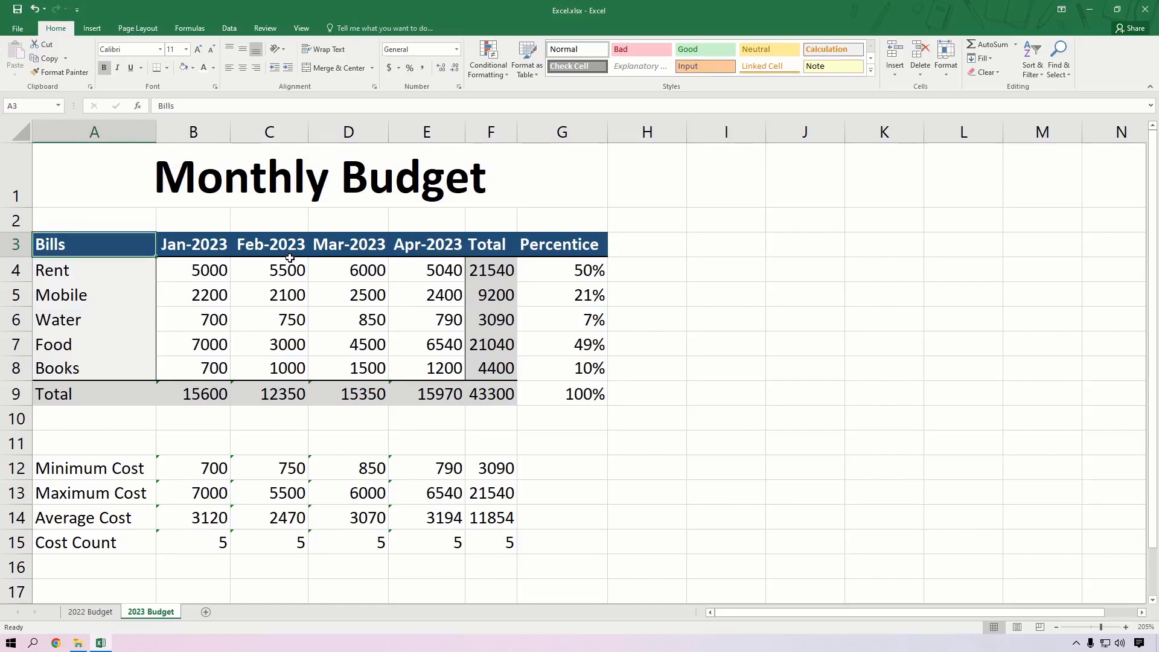
pyautogui.click(59, 69)
pyautogui.click(94, 470)
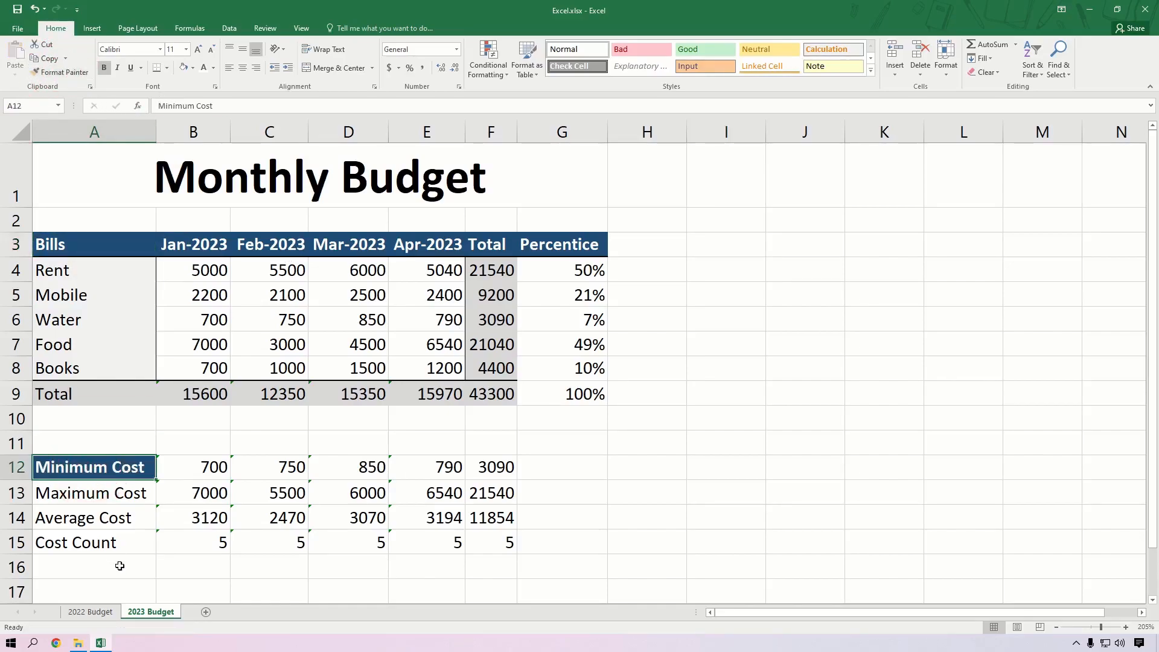
pyautogui.click(119, 565)
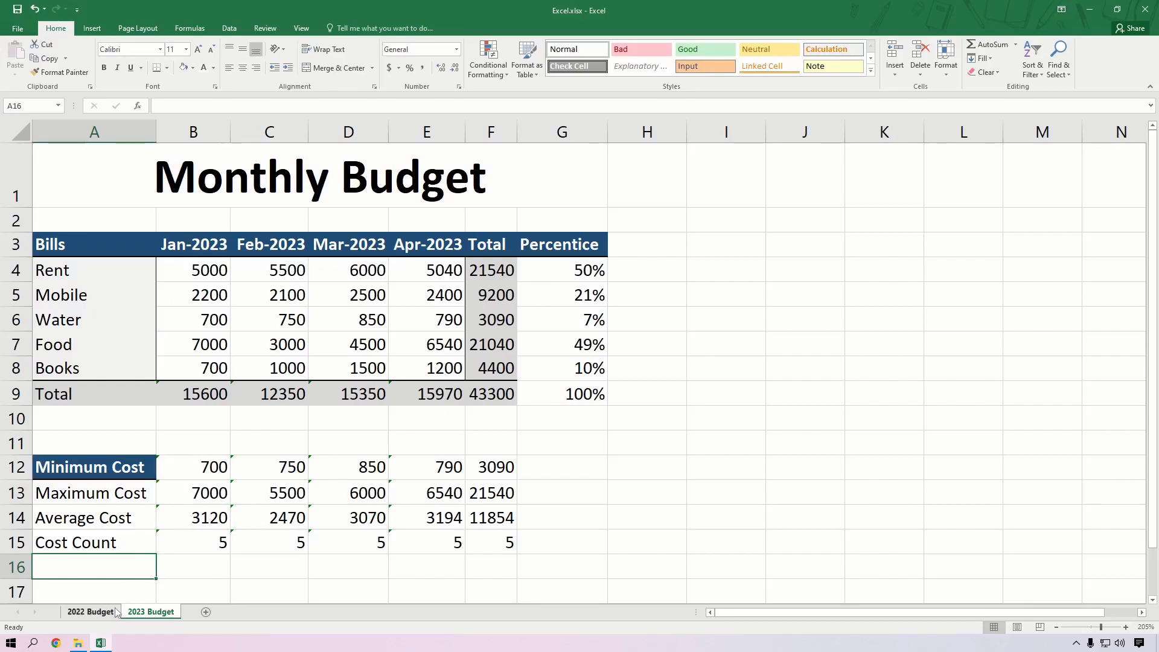
# Step: Use Format Painter to copy the Bills header formatting from 2023 Budget onto the Minimum Cost cell A12 of the 2022 Budget sheet
pyautogui.click(90, 612)
pyautogui.click(143, 613)
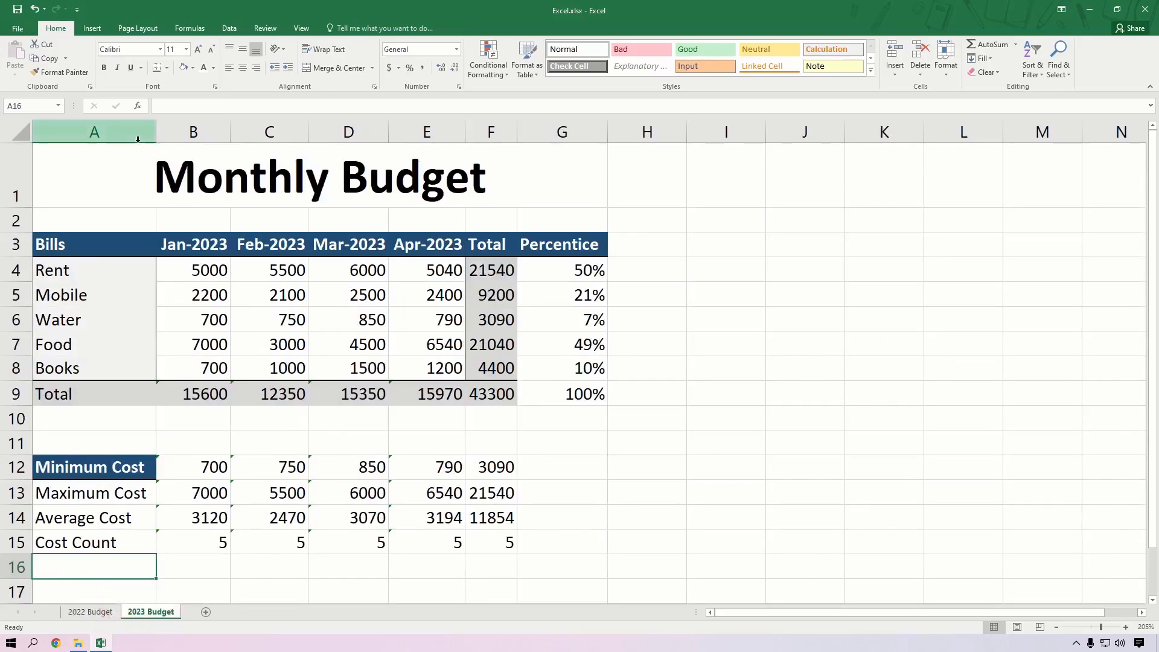
pyautogui.click(78, 243)
pyautogui.click(78, 71)
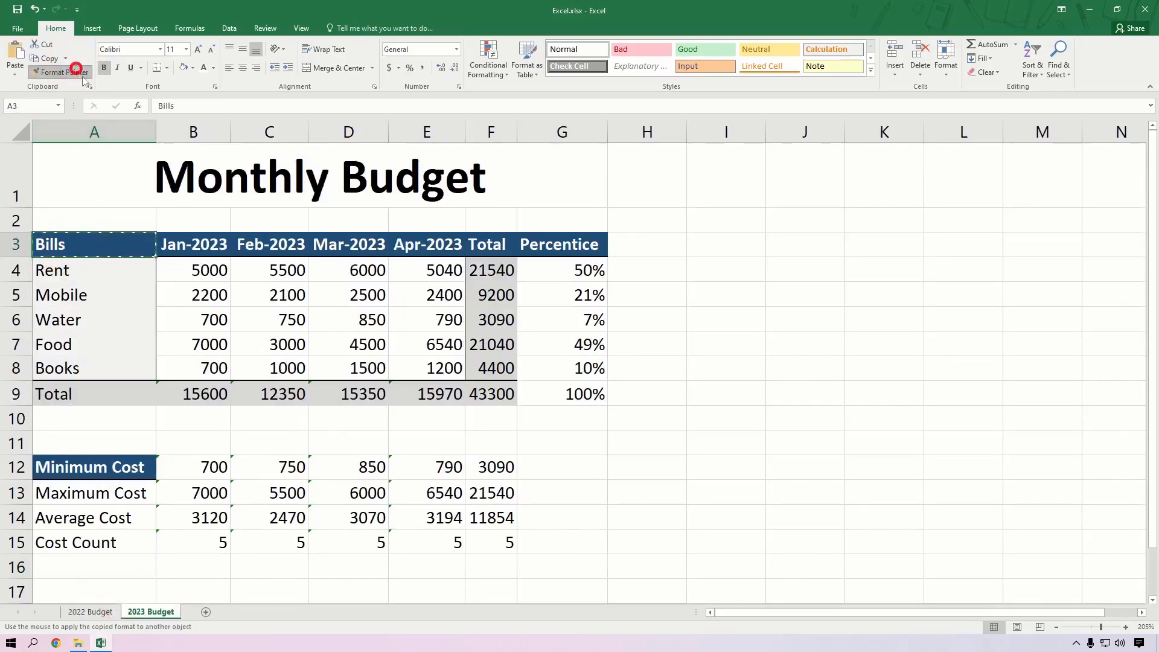
pyautogui.click(90, 611)
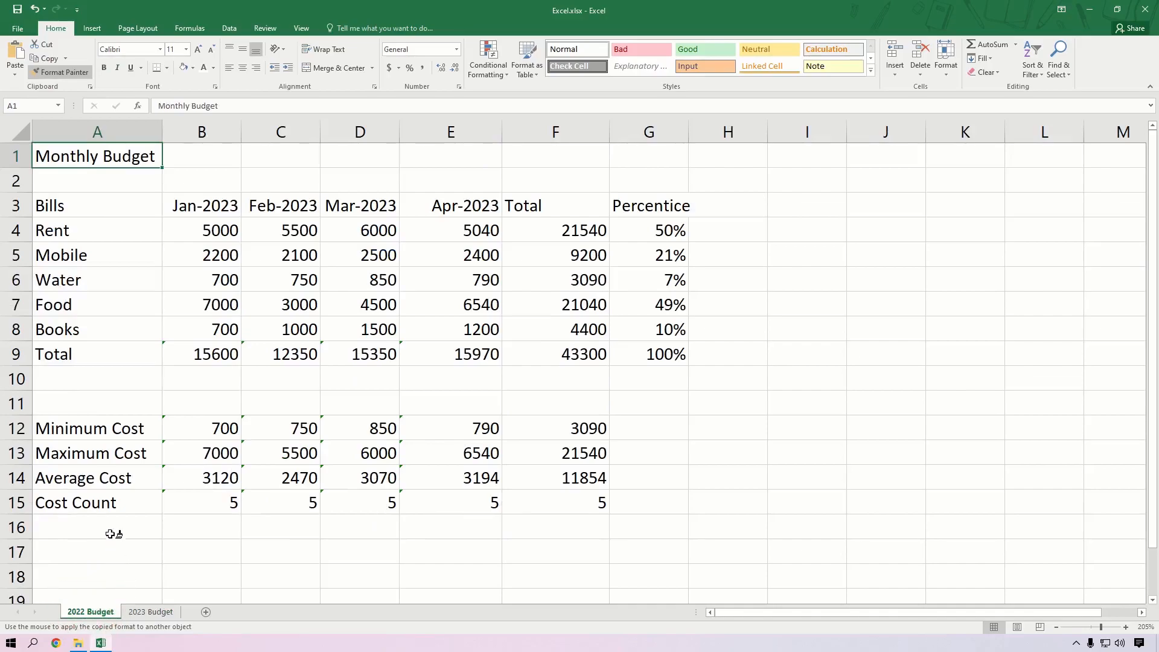
pyautogui.click(77, 436)
# Step: On the 2023 Budget sheet, format the amounts in B4 to F9 as Accounting with the BDT currency symbol
pyautogui.click(150, 612)
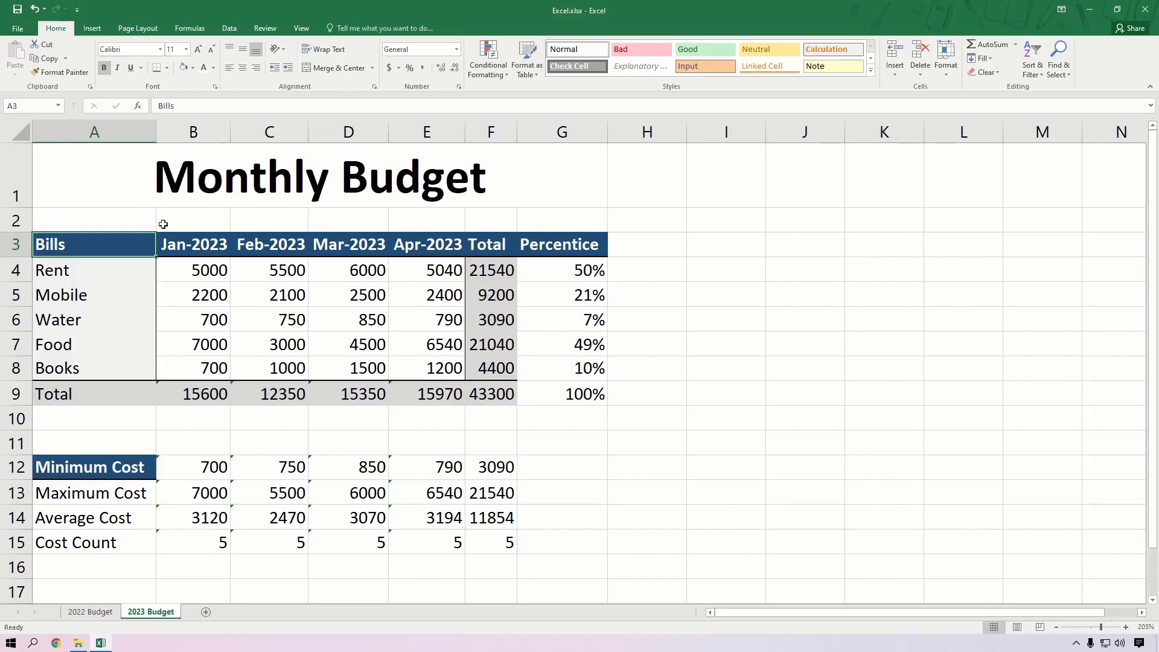
pyautogui.moveTo(192, 273); pyautogui.dragTo(486, 397)
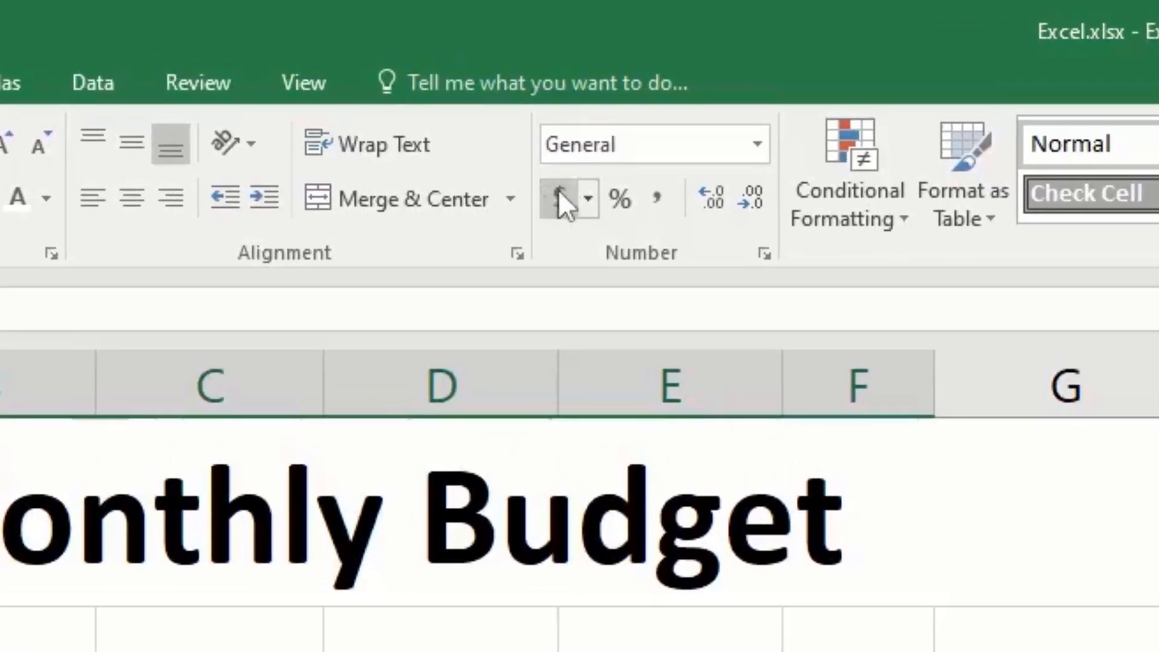
pyautogui.click(587, 192)
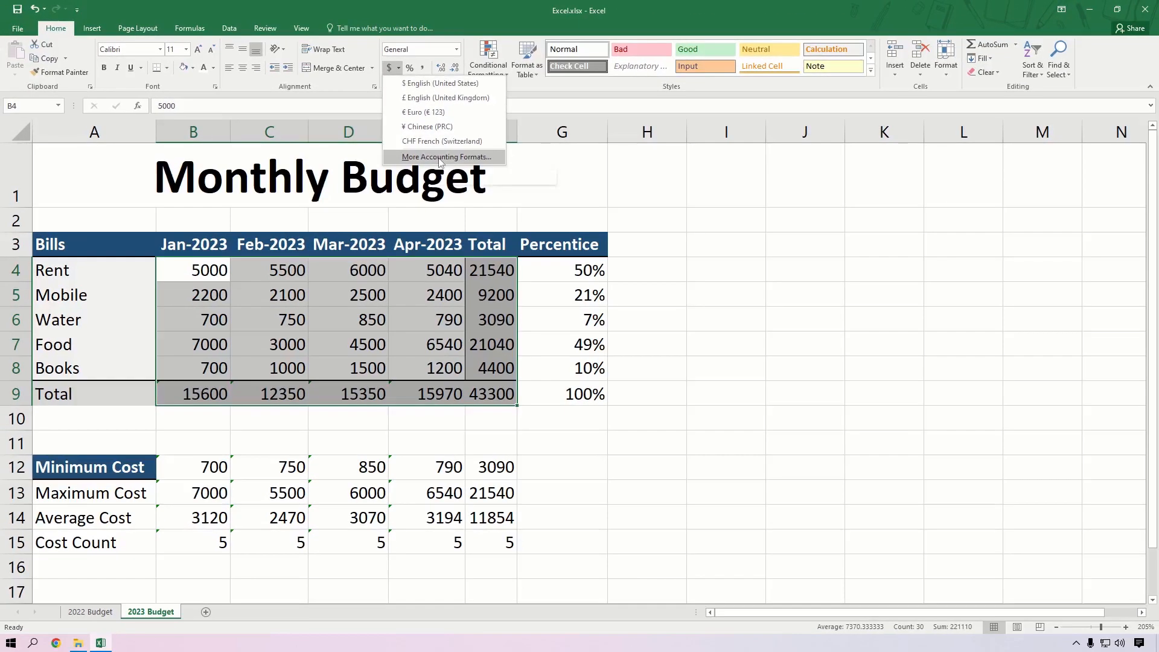
pyautogui.click(440, 157)
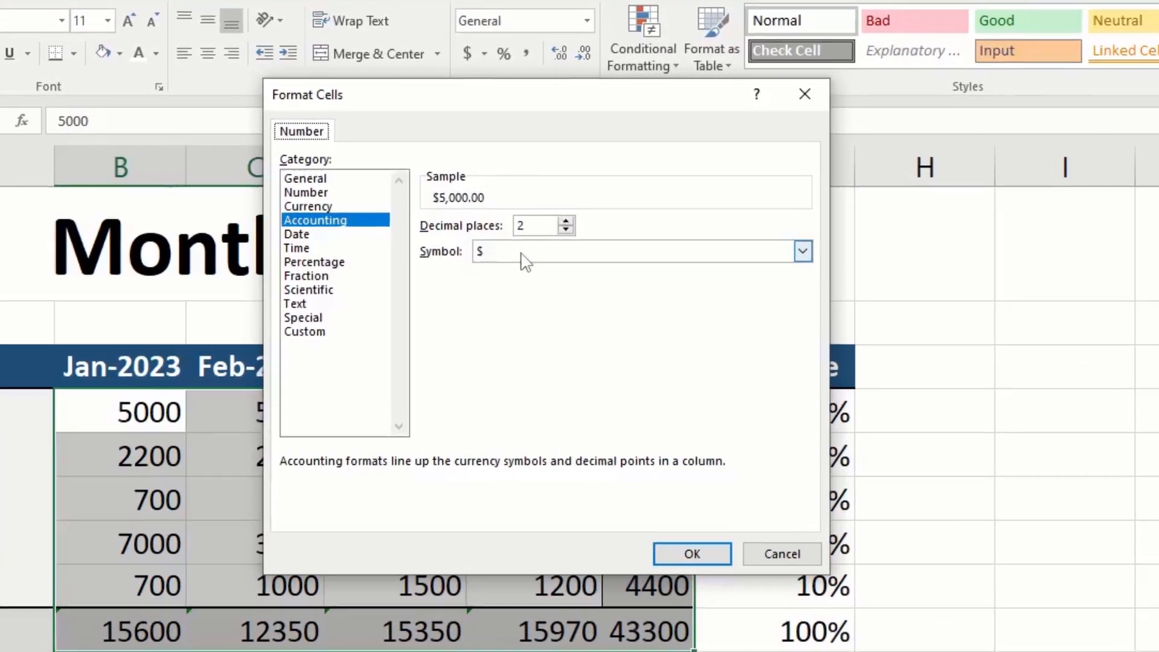
pyautogui.click(418, 180)
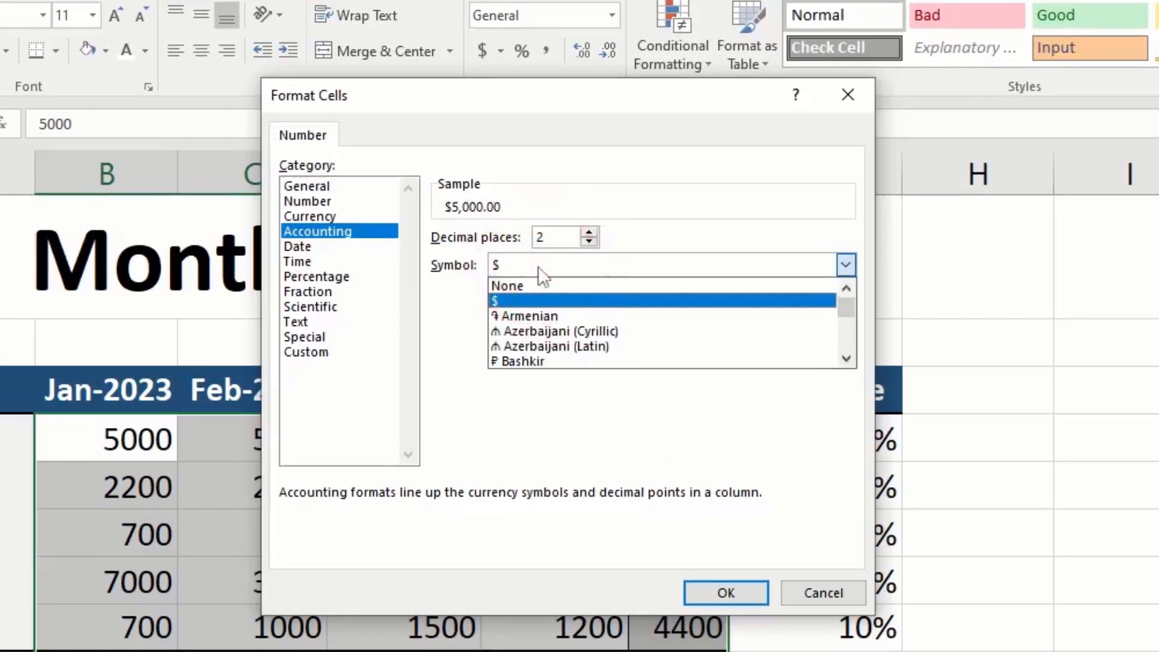
pyautogui.scroll(-3, 548, 362)
pyautogui.scroll(-2, 553, 350)
pyautogui.click(542, 260)
pyautogui.click(542, 261)
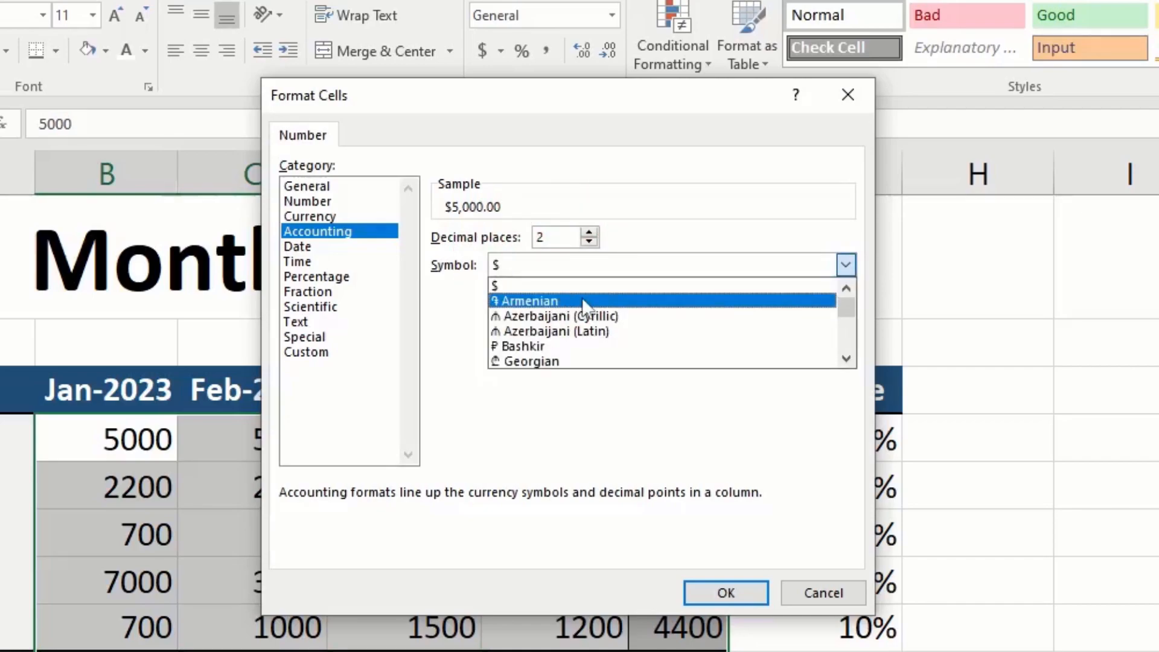
pyautogui.write('bd')
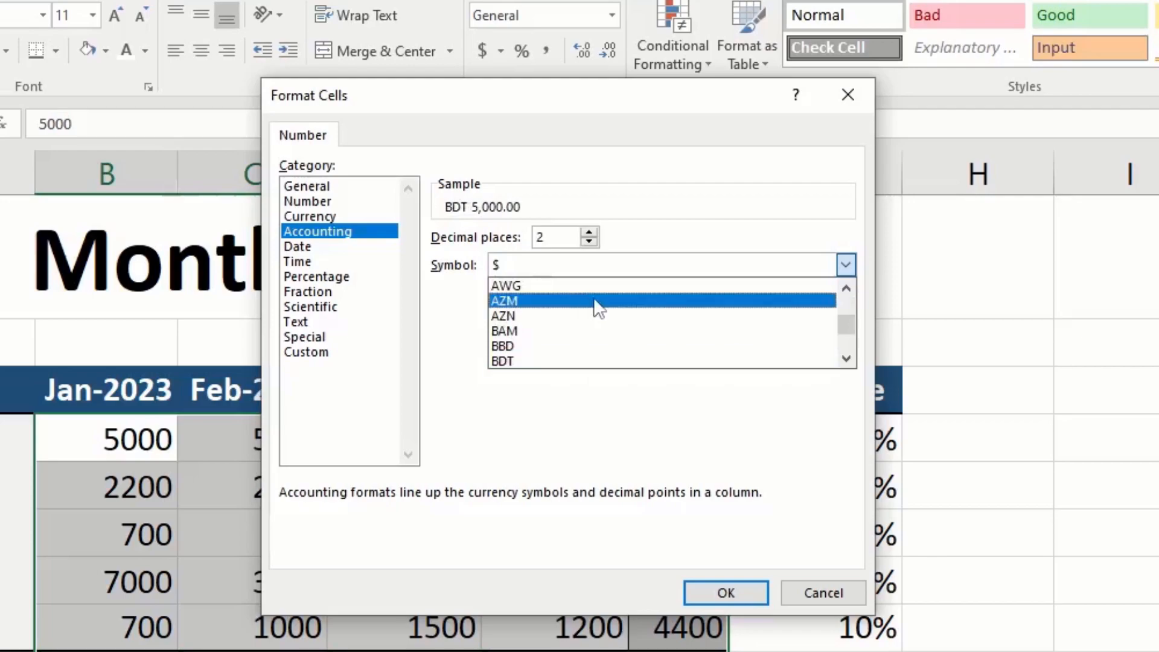
pyautogui.click(544, 361)
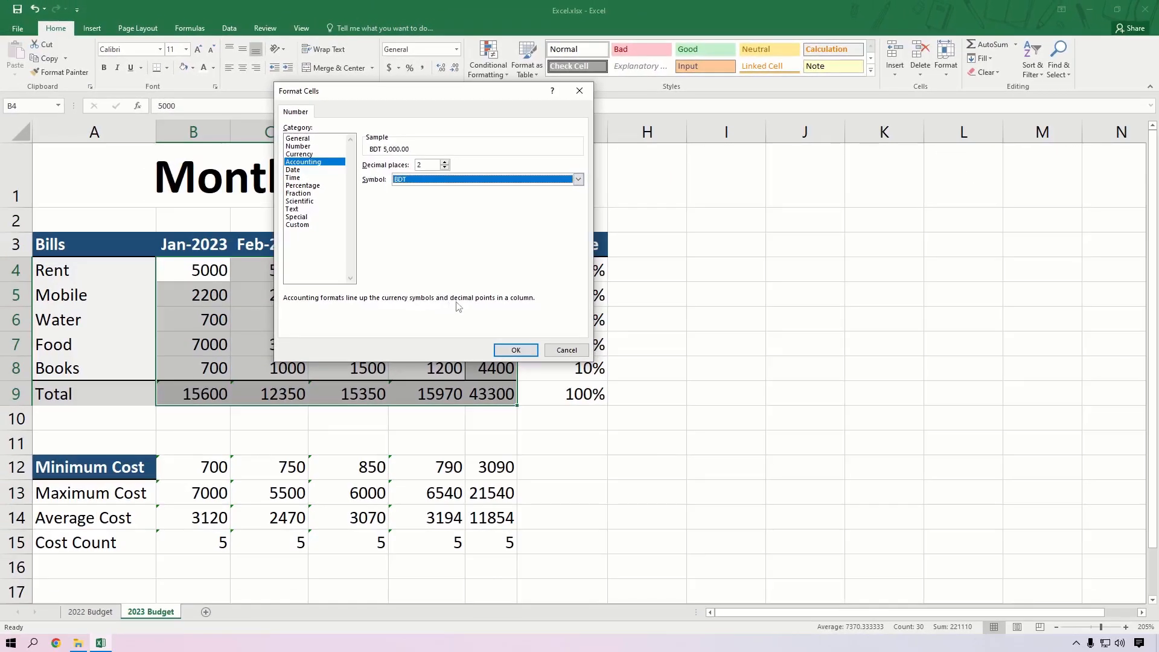
pyautogui.click(514, 350)
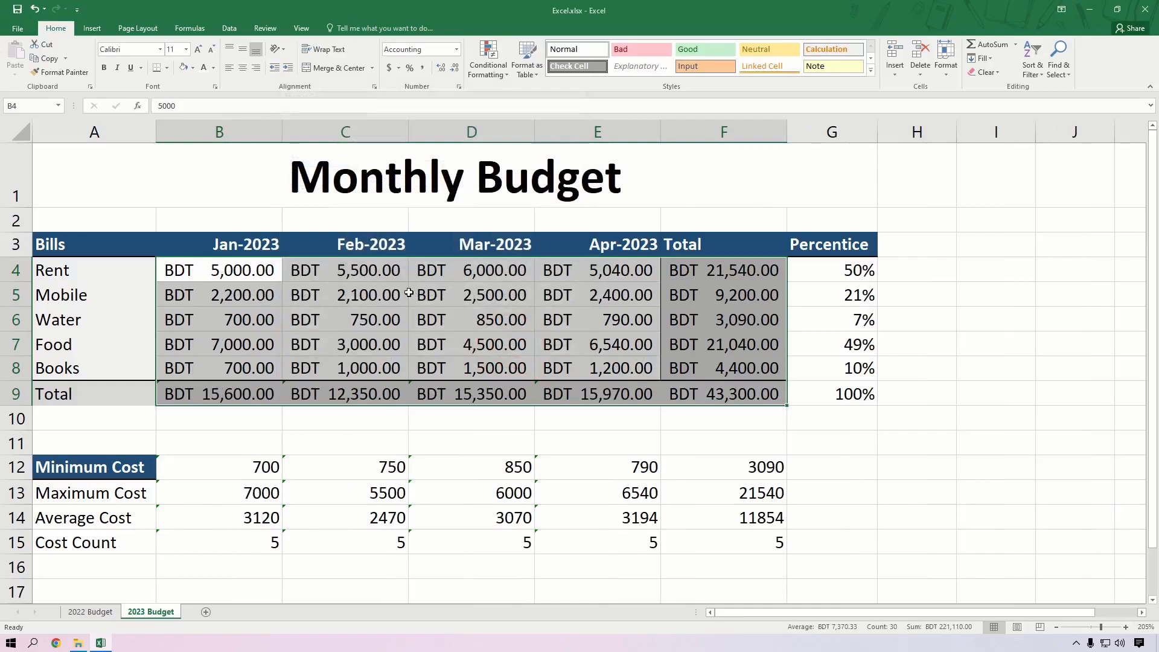
pyautogui.click(586, 429)
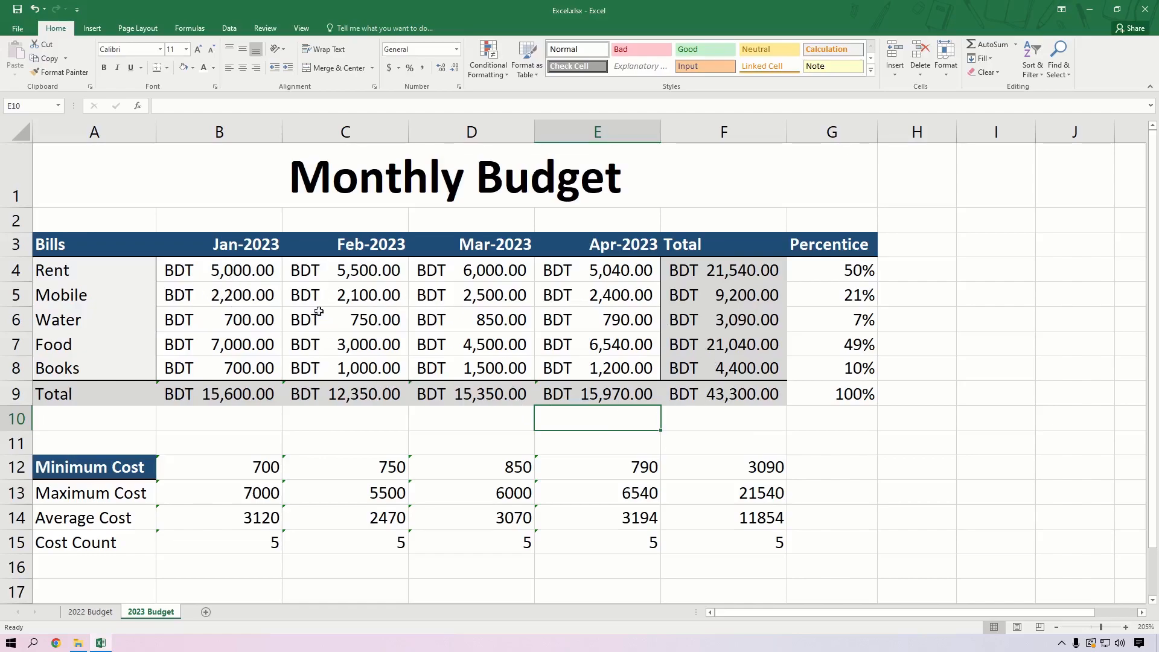
# Step: Apply the comma style without a currency symbol to the Mobile through Books amounts in B5 to F8
pyautogui.moveTo(240, 292); pyautogui.dragTo(738, 368)
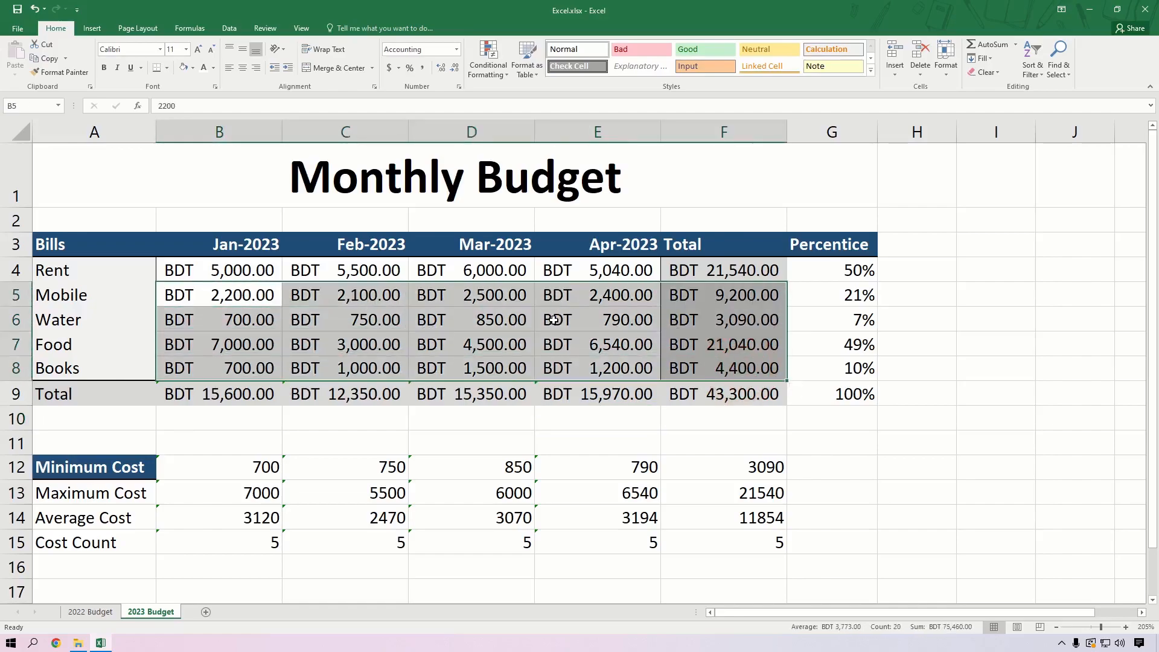
pyautogui.click(423, 69)
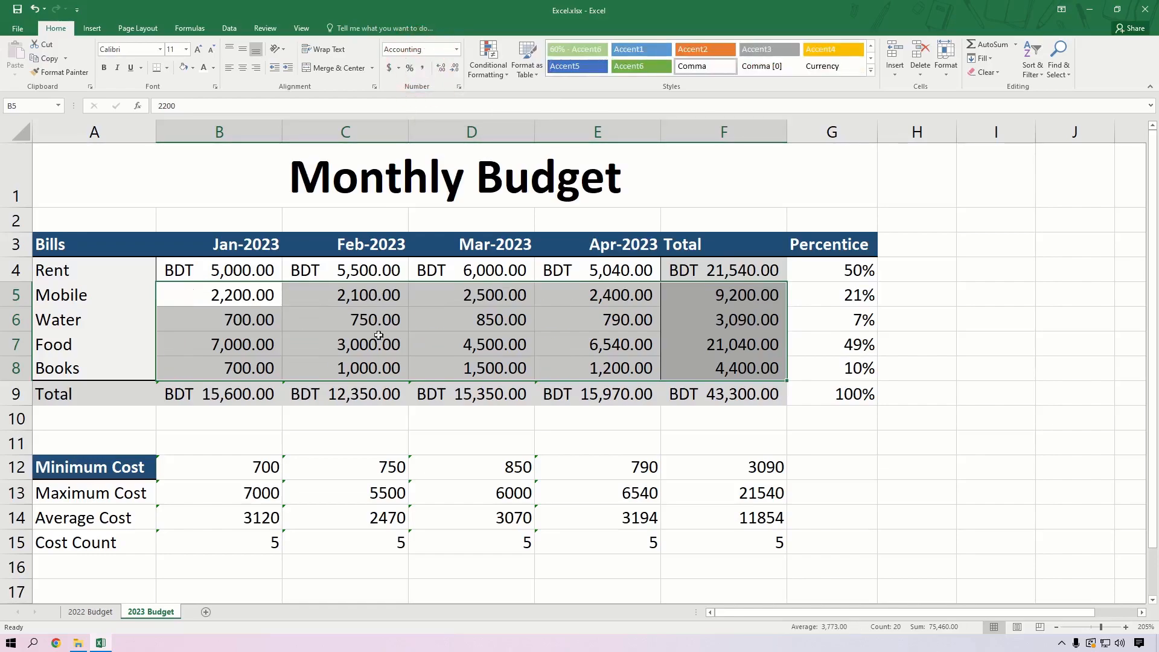
pyautogui.click(568, 357)
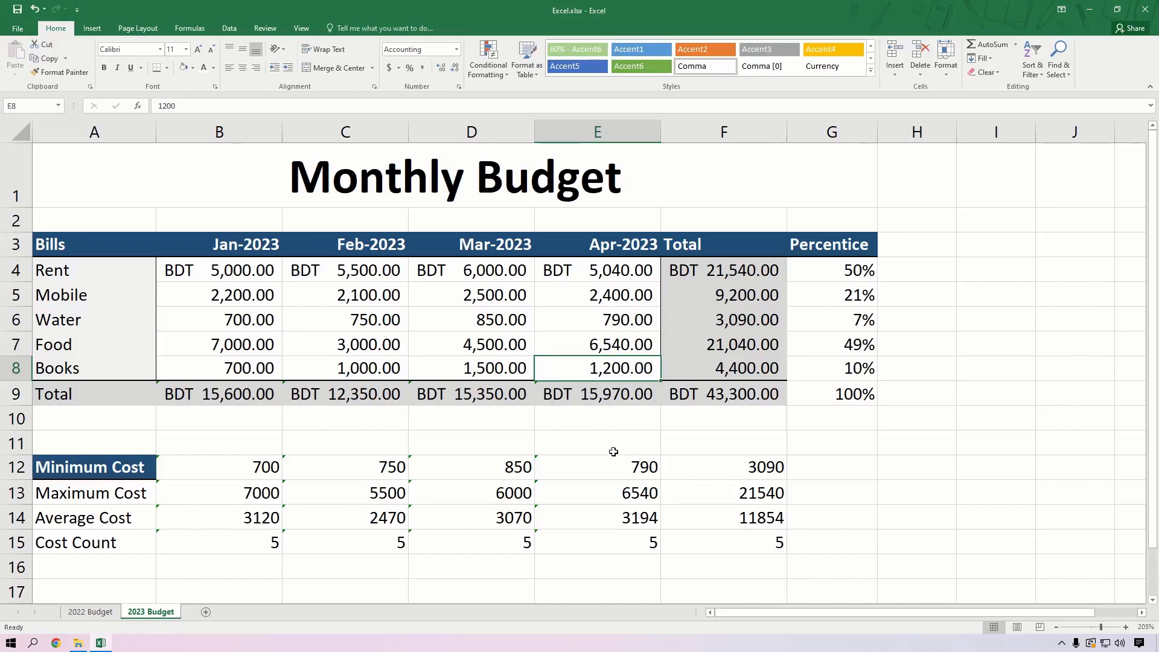
pyautogui.click(665, 459)
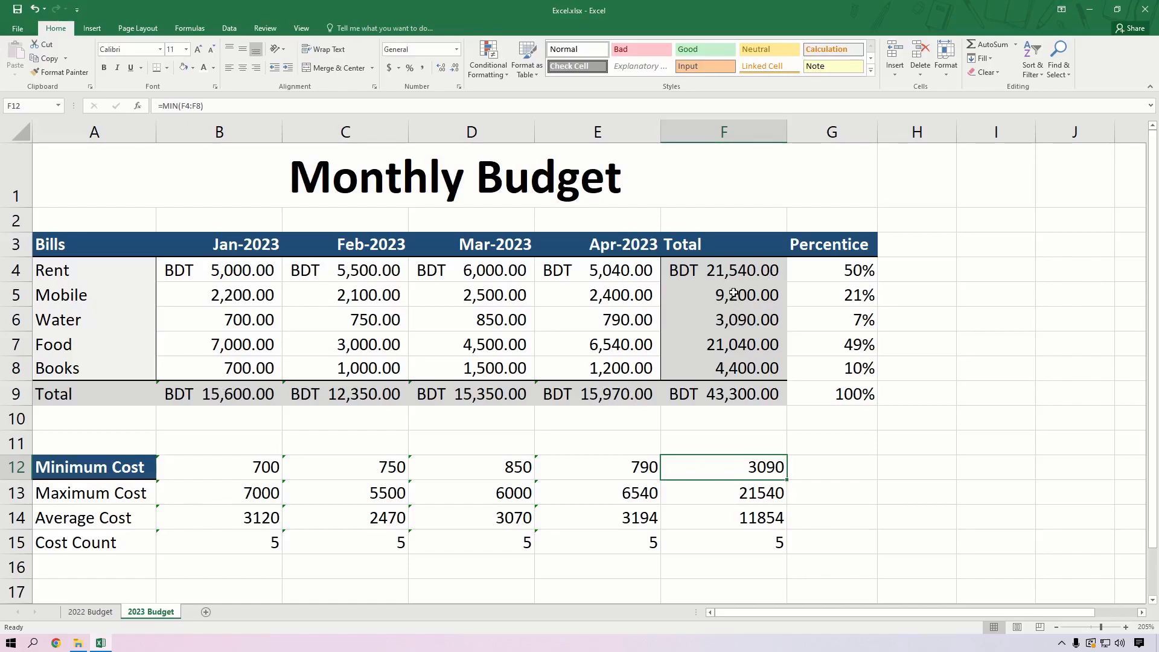
# Step: Decrease the decimals of the Rent total in F4 by two places and increase them again by two
pyautogui.click(767, 264)
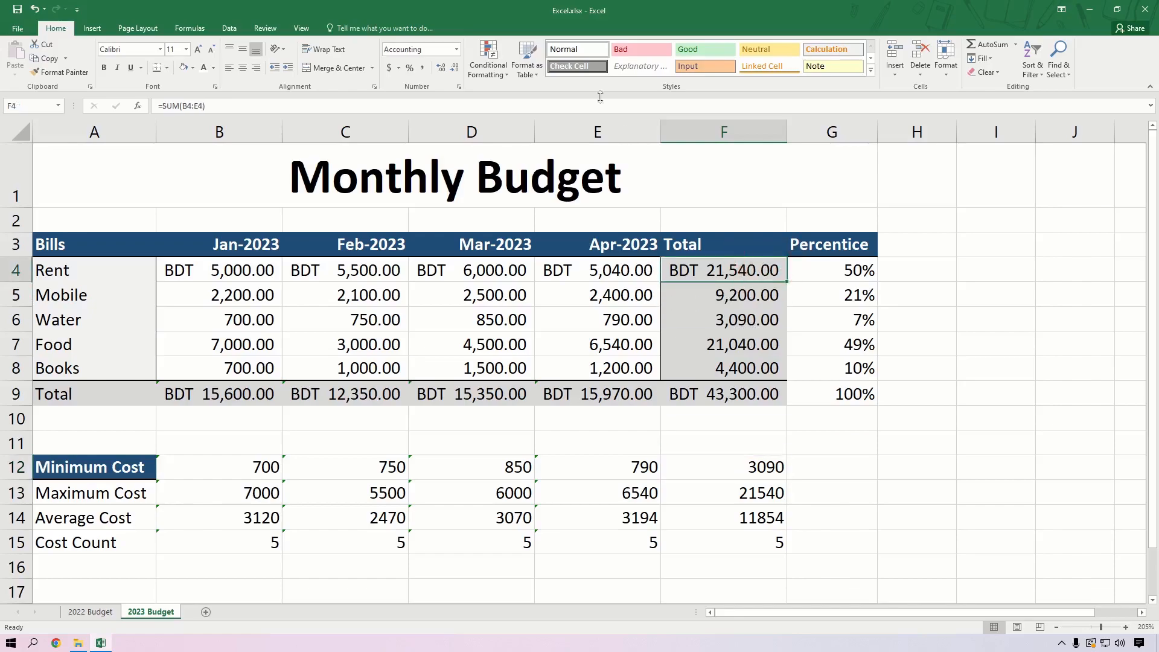
pyautogui.click(454, 70)
pyautogui.click(454, 70)
pyautogui.click(443, 72)
pyautogui.click(443, 72)
# Step: Show the percentages in G4 to G9 with two decimal places
pyautogui.click(845, 266)
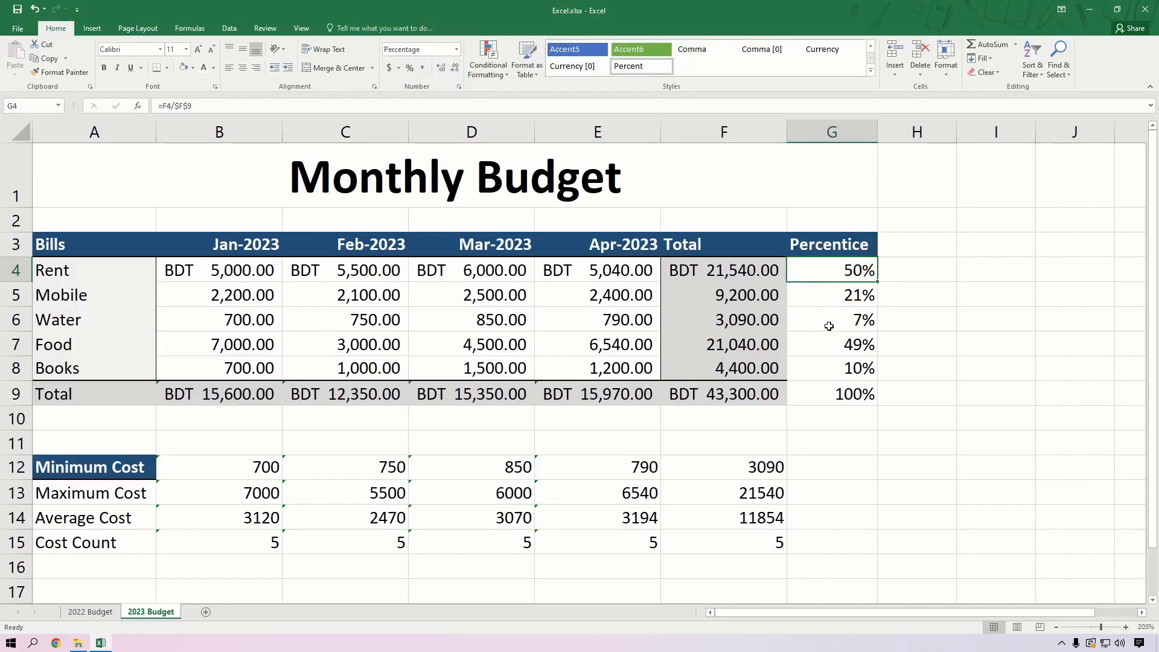
pyautogui.moveTo(836, 267); pyautogui.dragTo(827, 394)
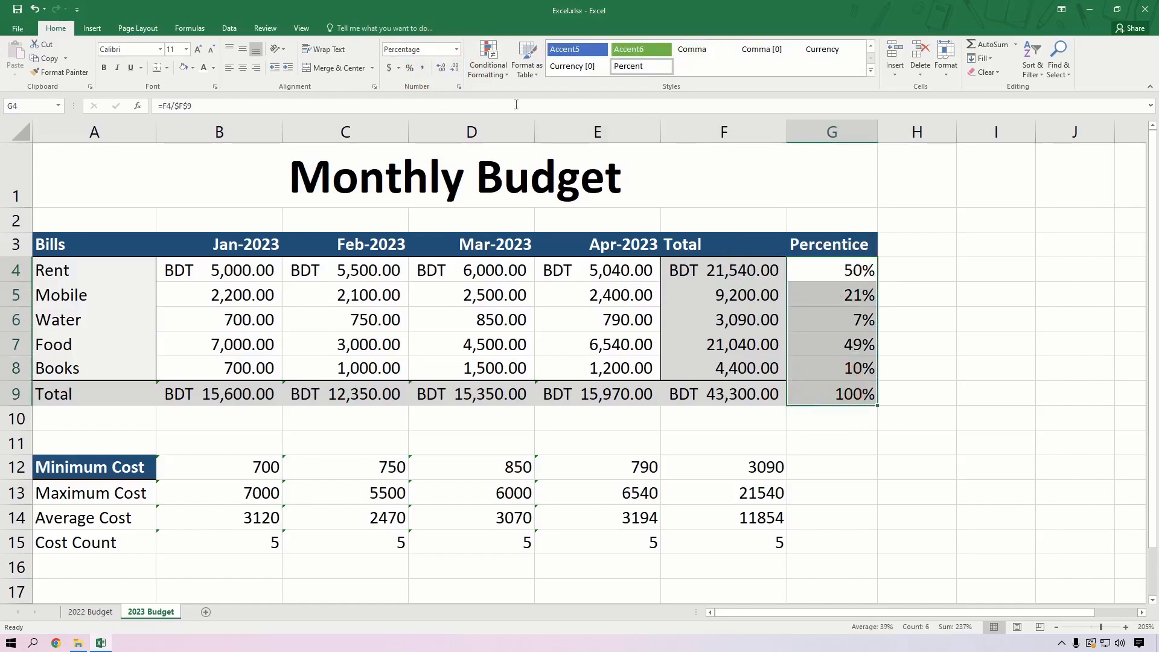
pyautogui.click(441, 68)
pyautogui.click(441, 68)
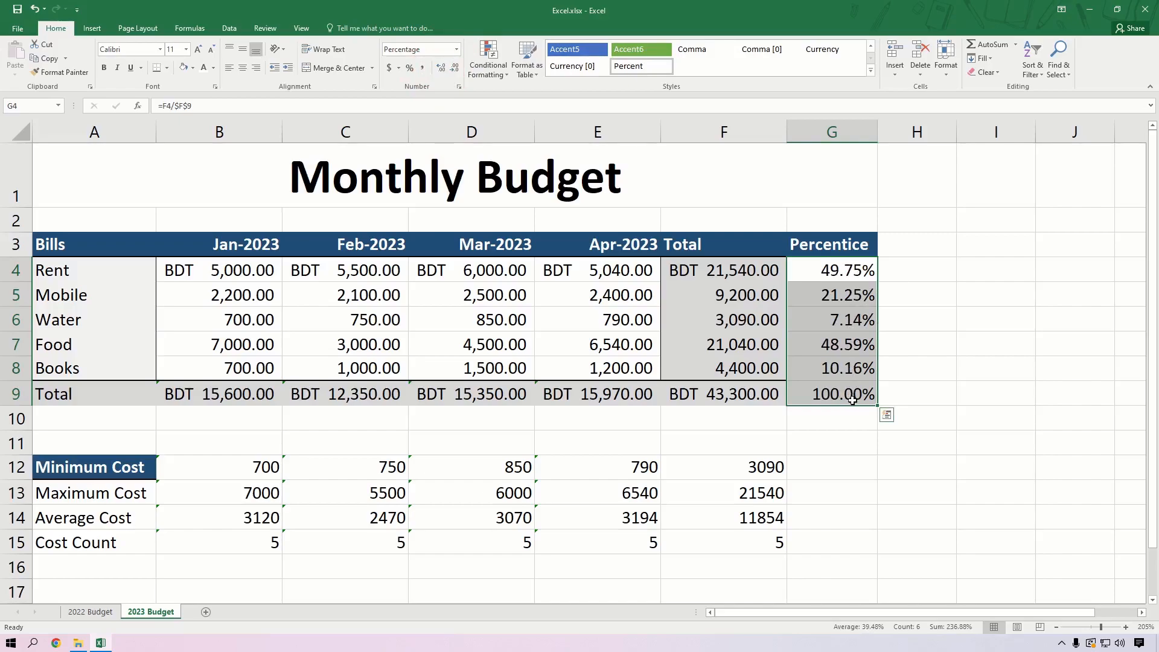
pyautogui.click(931, 347)
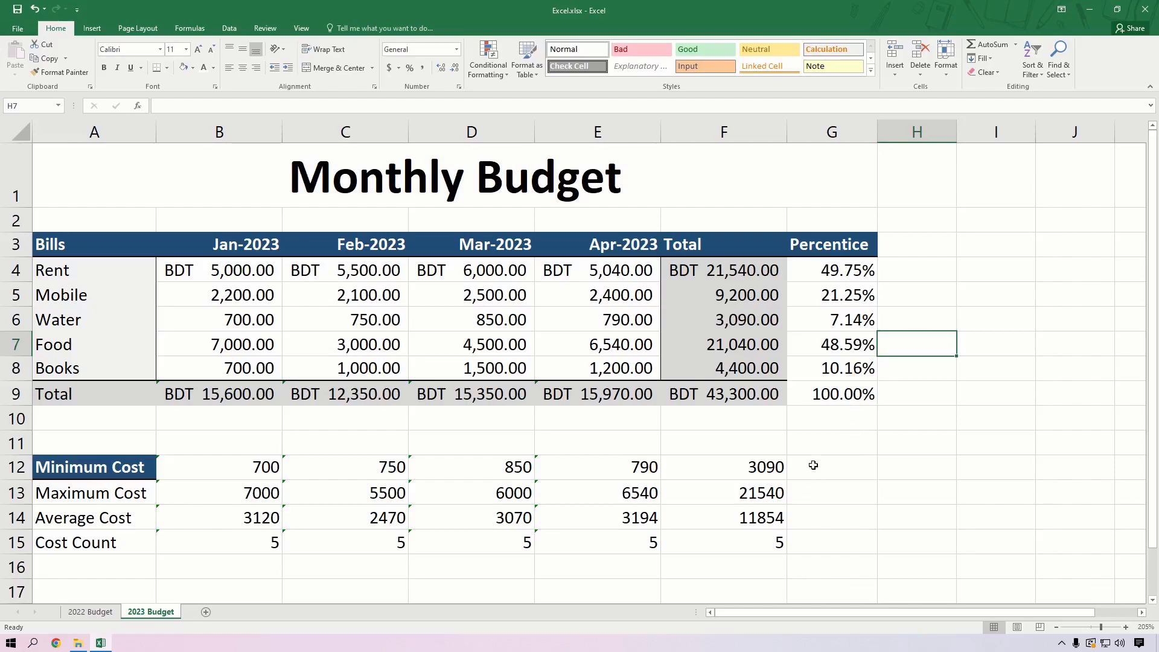
pyautogui.click(985, 416)
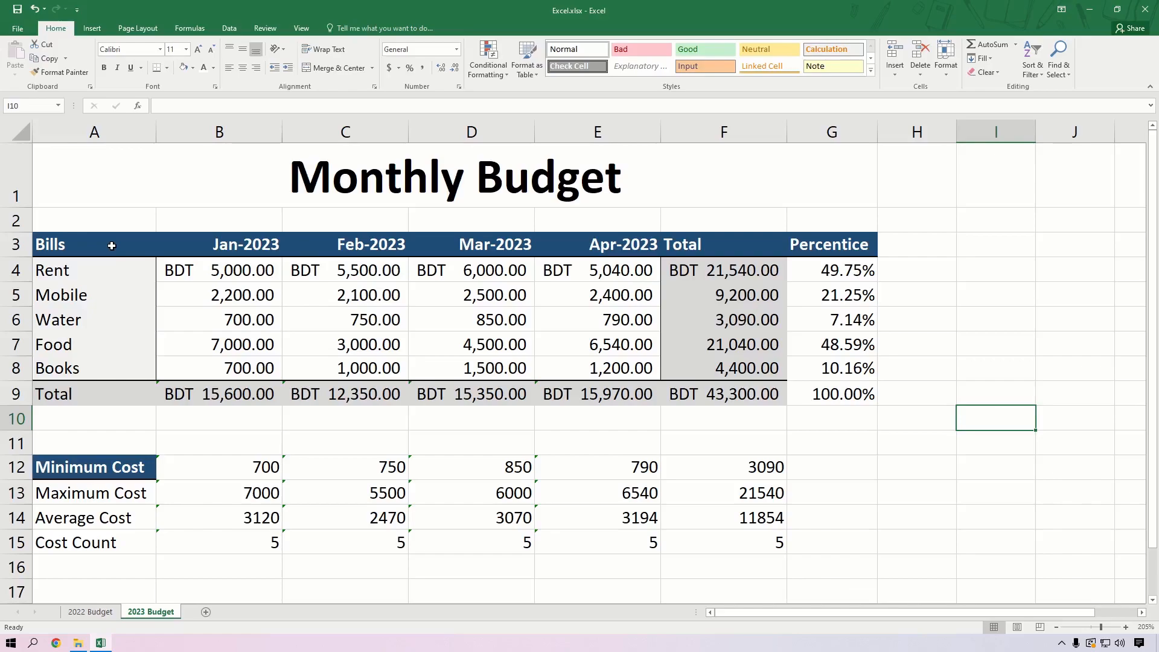
# Step: Clear all formats from the header row cells A3 to G3
pyautogui.moveTo(93, 248); pyautogui.dragTo(828, 239)
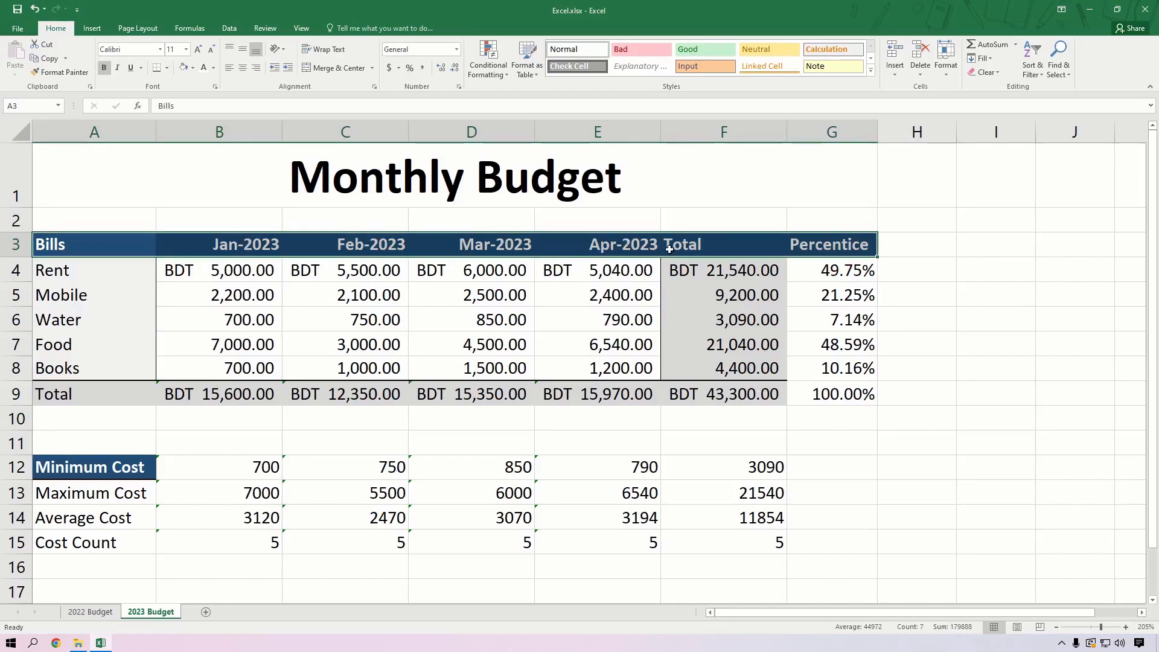
pyautogui.click(988, 71)
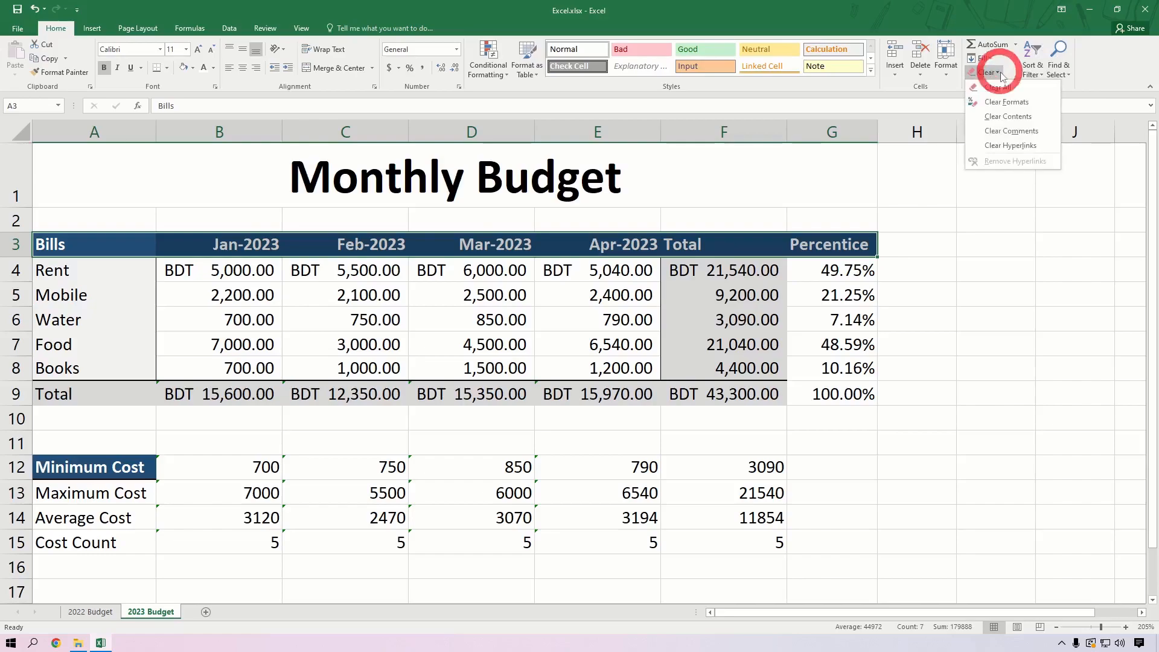
pyautogui.click(1007, 102)
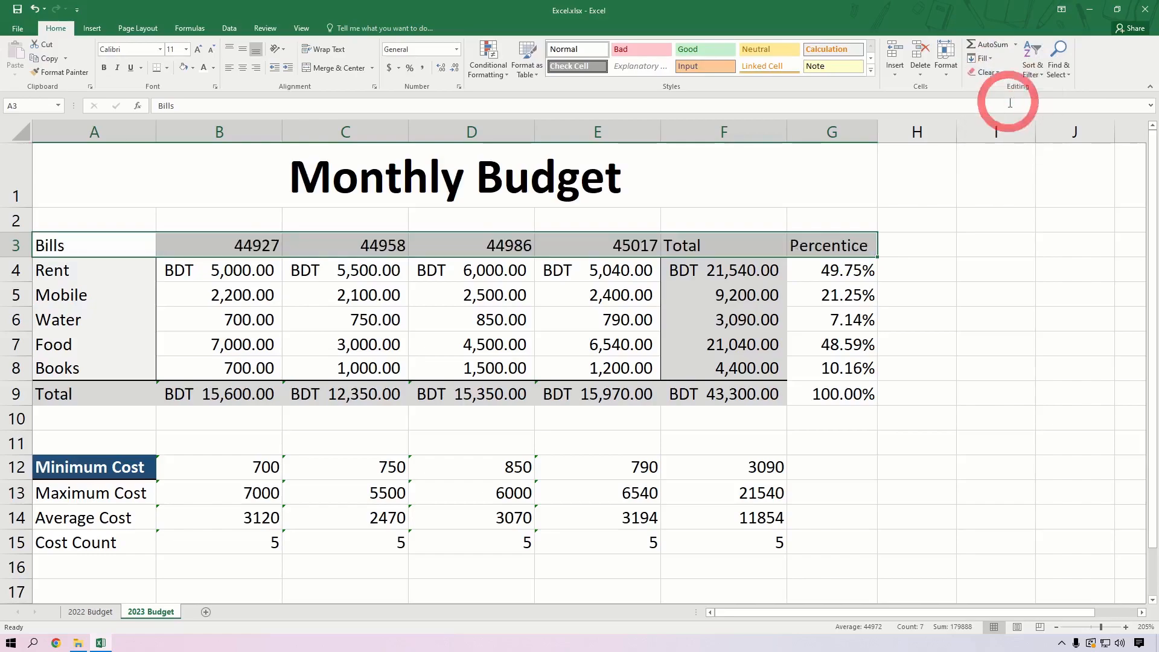
pyautogui.click(991, 335)
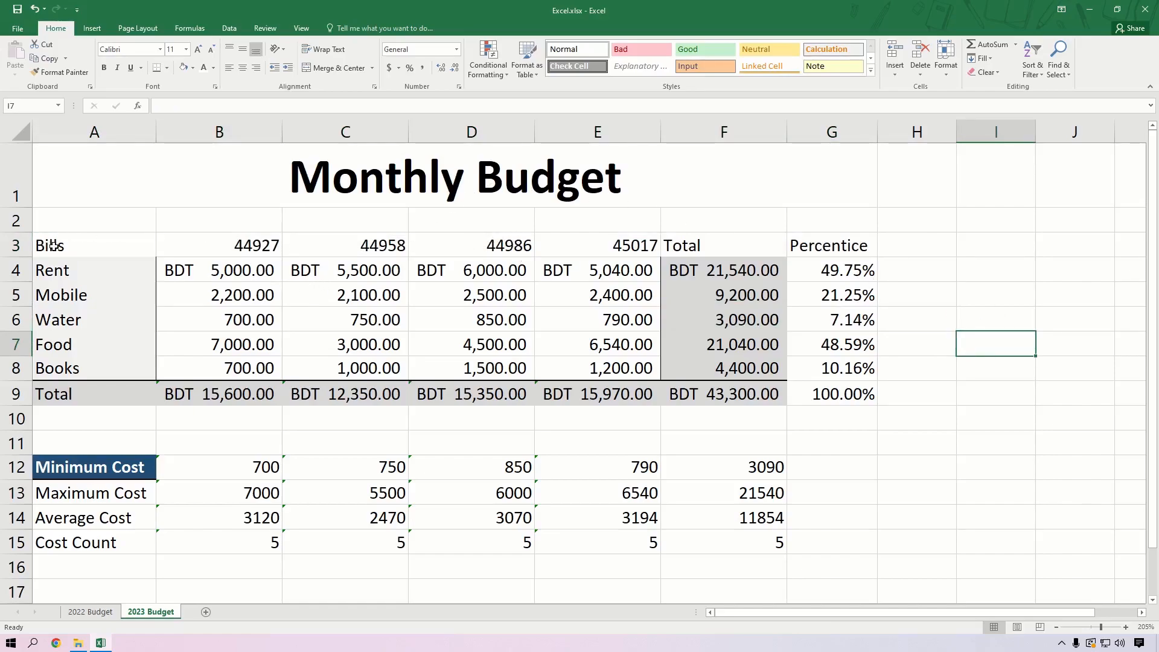
# Step: Apply the custom date format mmm-yyyy to the month headers in B3 to E3
pyautogui.click(187, 244)
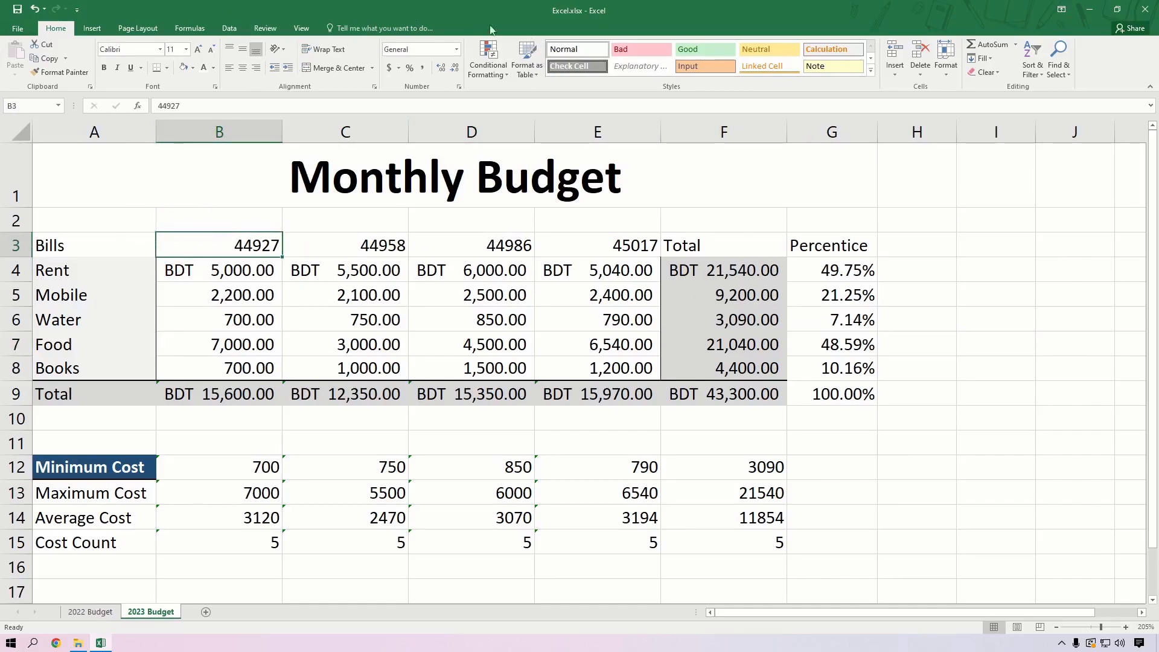
pyautogui.moveTo(229, 247); pyautogui.dragTo(639, 244)
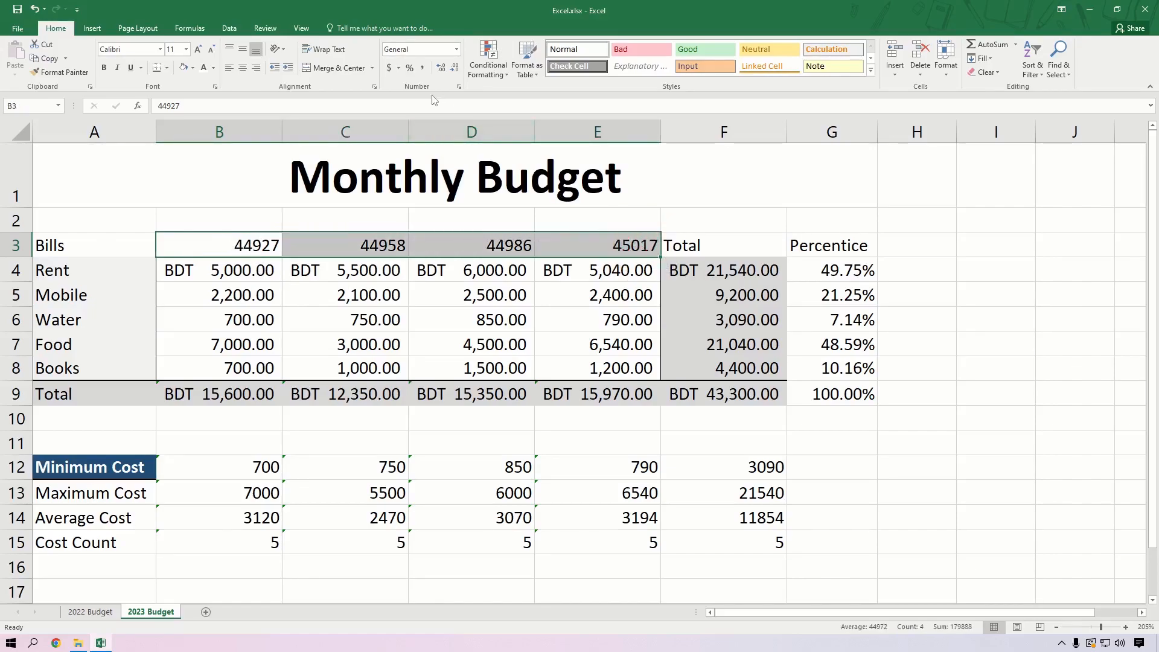
pyautogui.click(456, 49)
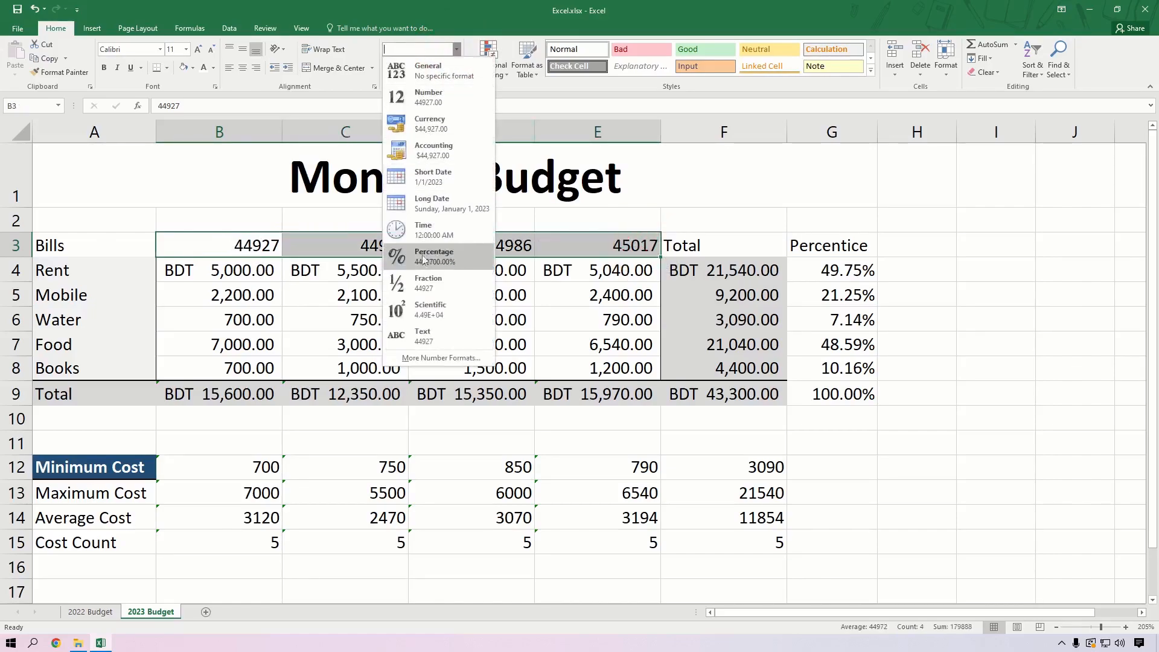
pyautogui.click(415, 357)
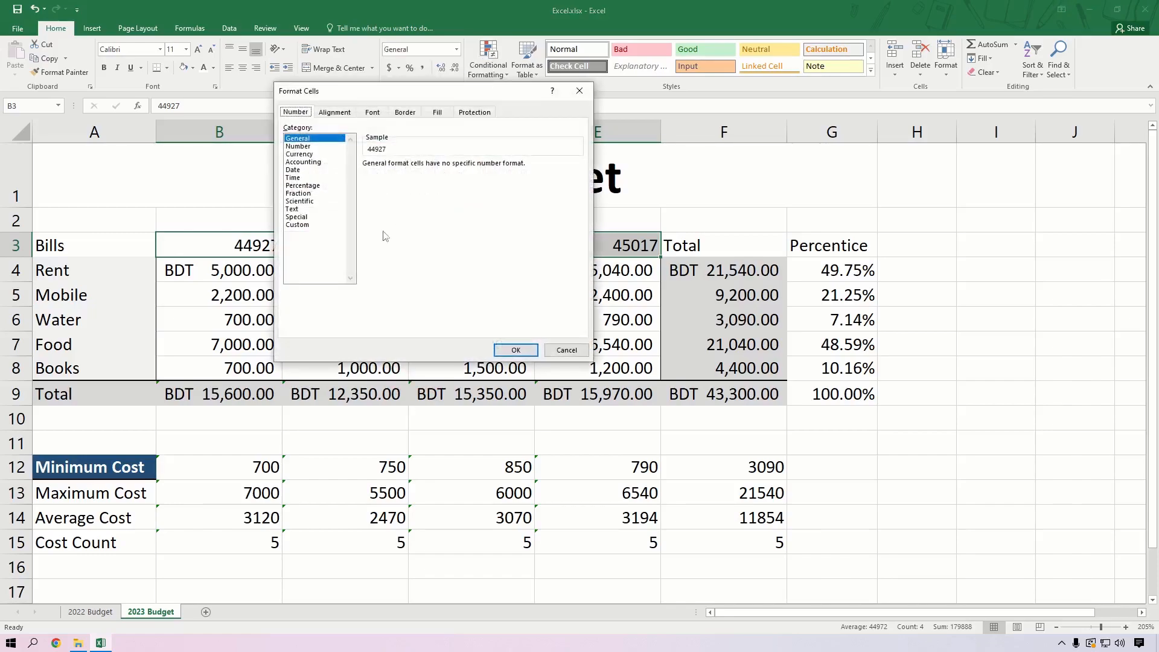
pyautogui.click(306, 225)
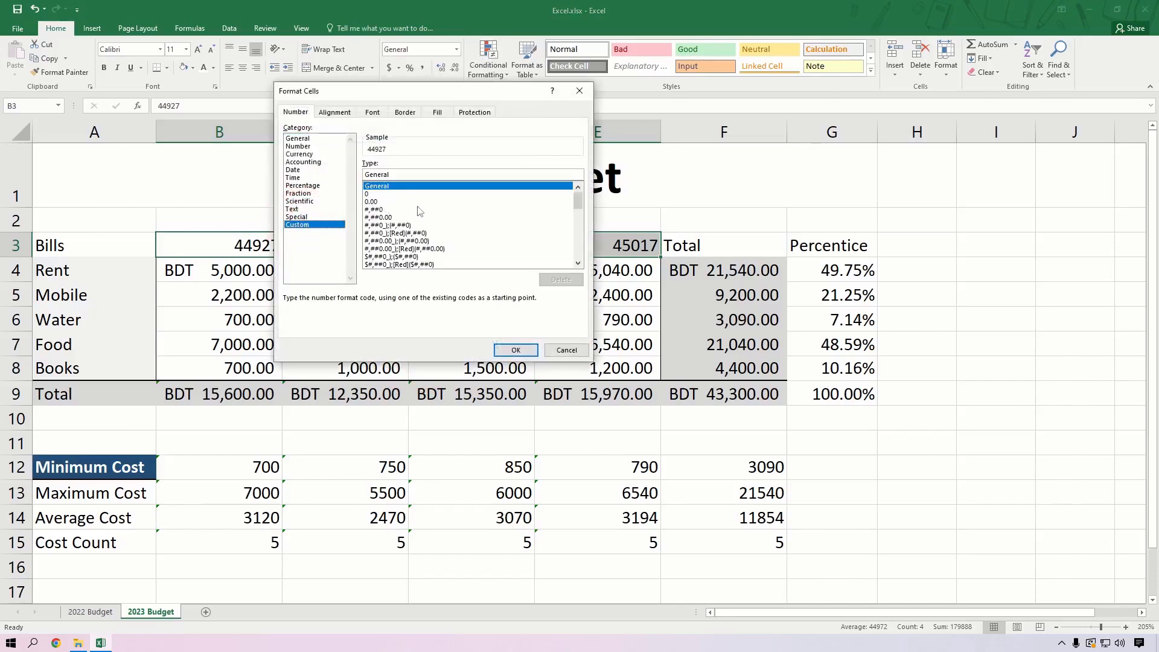
pyautogui.moveTo(578, 200); pyautogui.dragTo(578, 236)
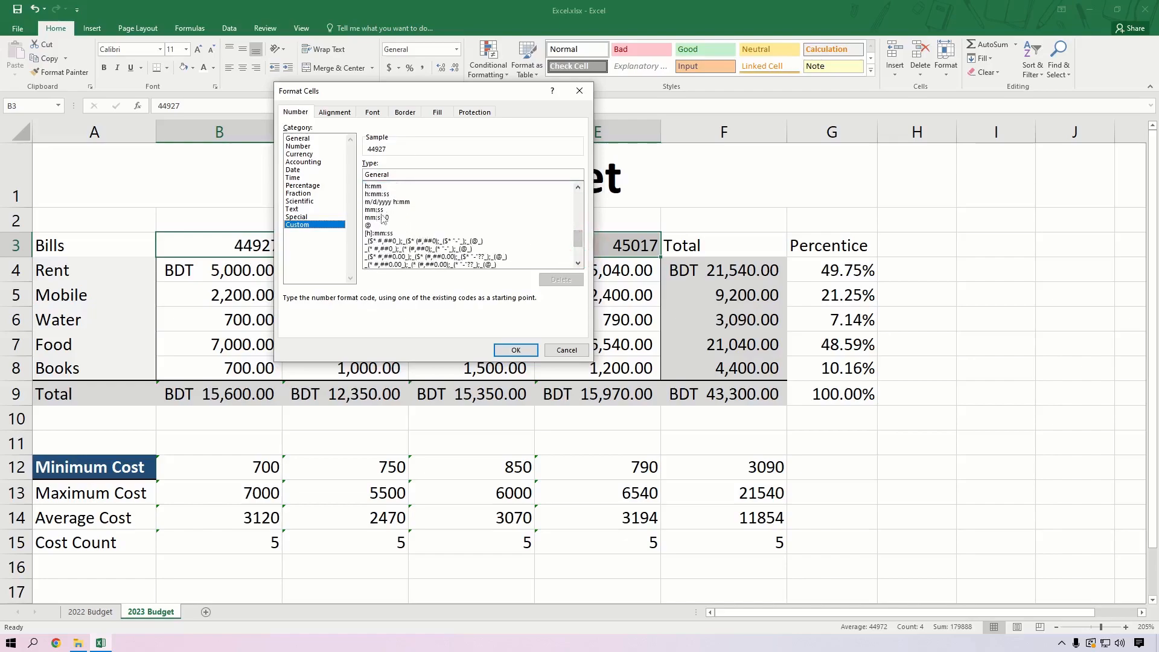
pyautogui.click(381, 193)
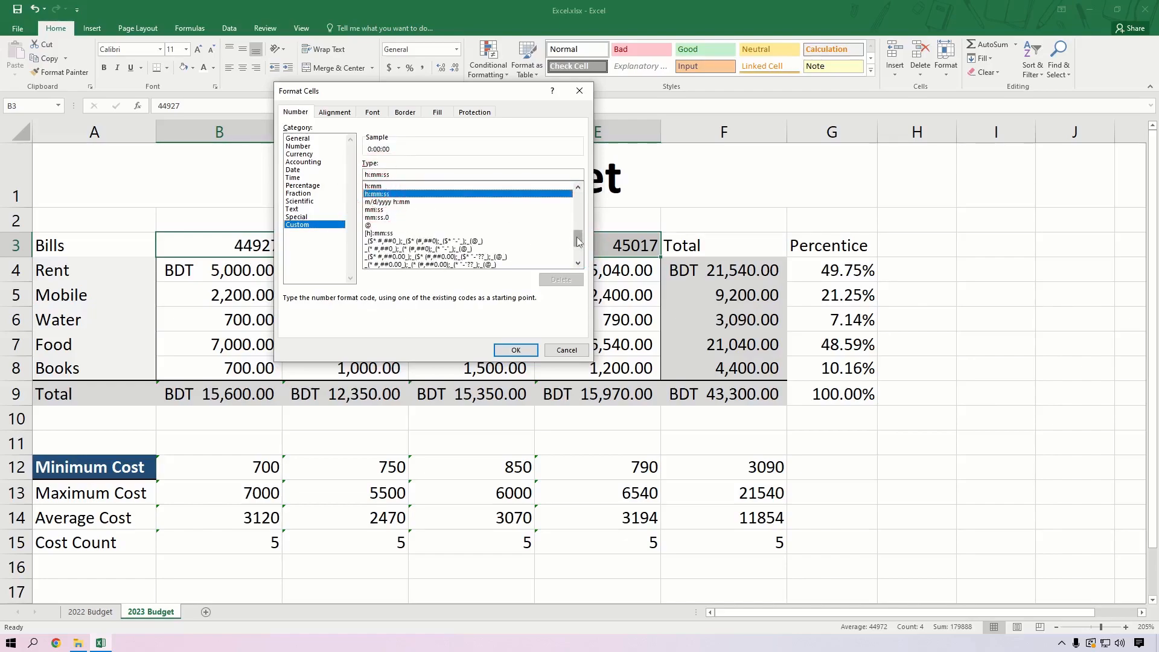
pyautogui.scroll(2, 579, 241)
pyautogui.click(379, 209)
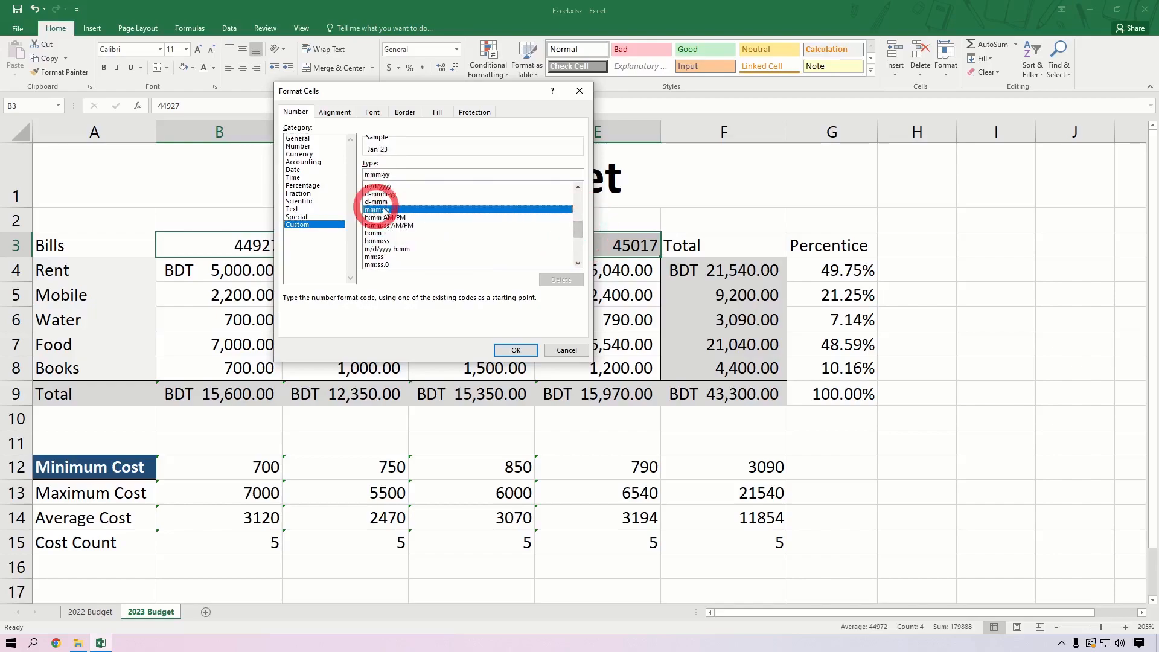
pyautogui.click(405, 178)
pyautogui.write('yy')
pyautogui.click(516, 350)
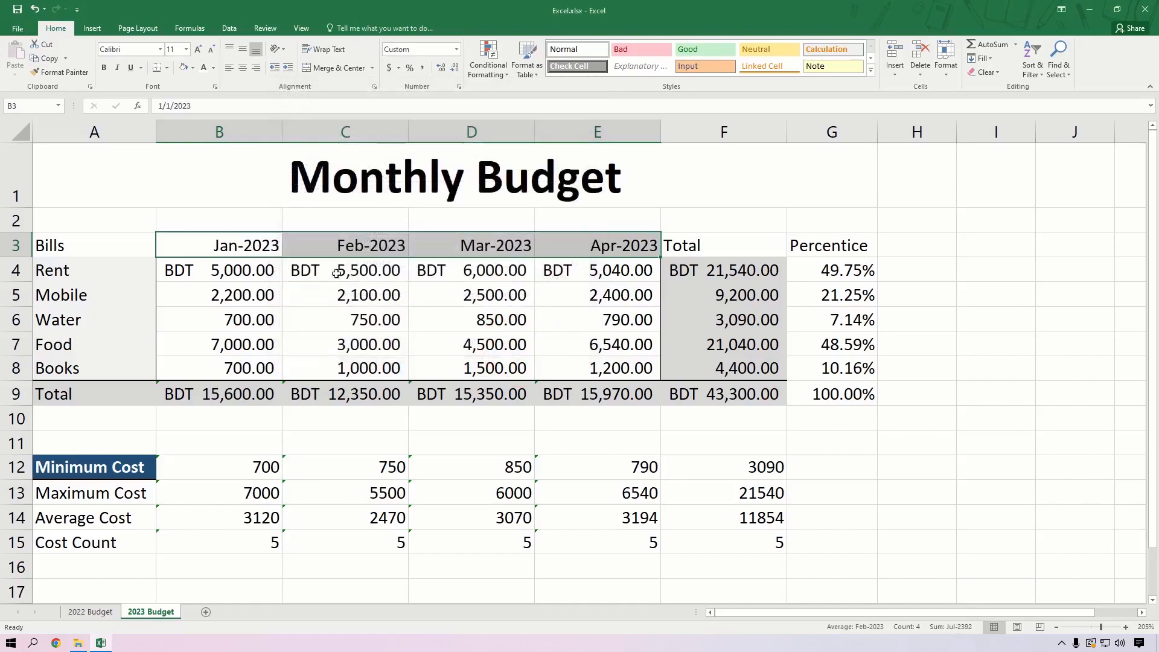
pyautogui.click(607, 294)
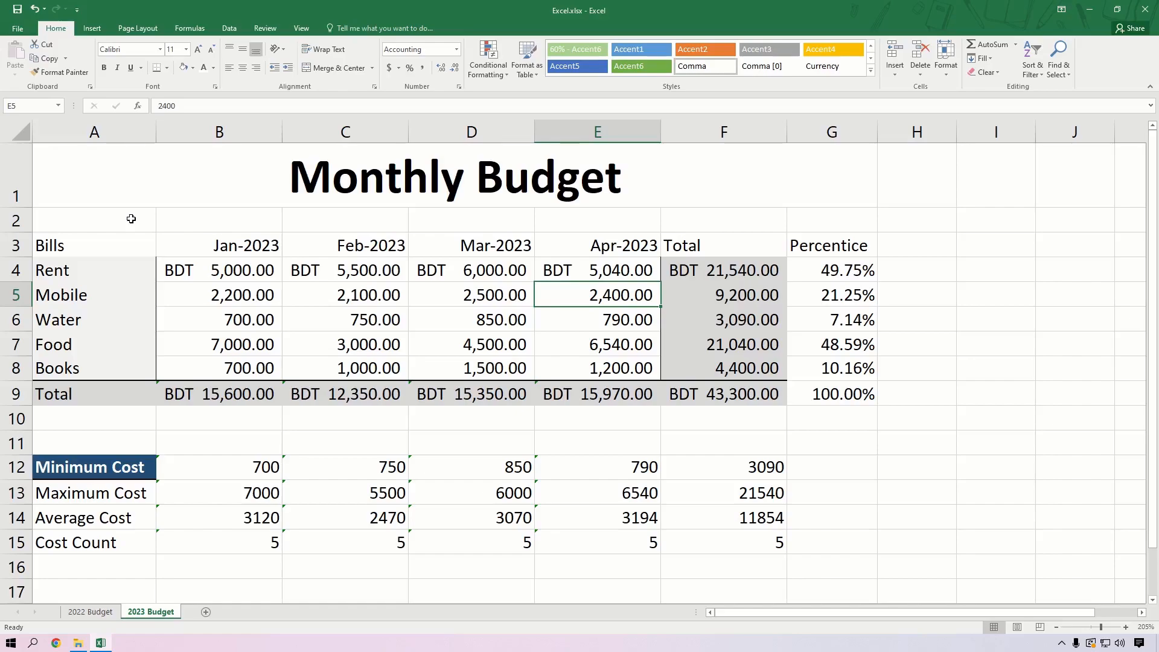
# Step: Create a new cell style named Tech Td Cell Style from the formatting of the Minimum Cost cell A12
pyautogui.click(81, 465)
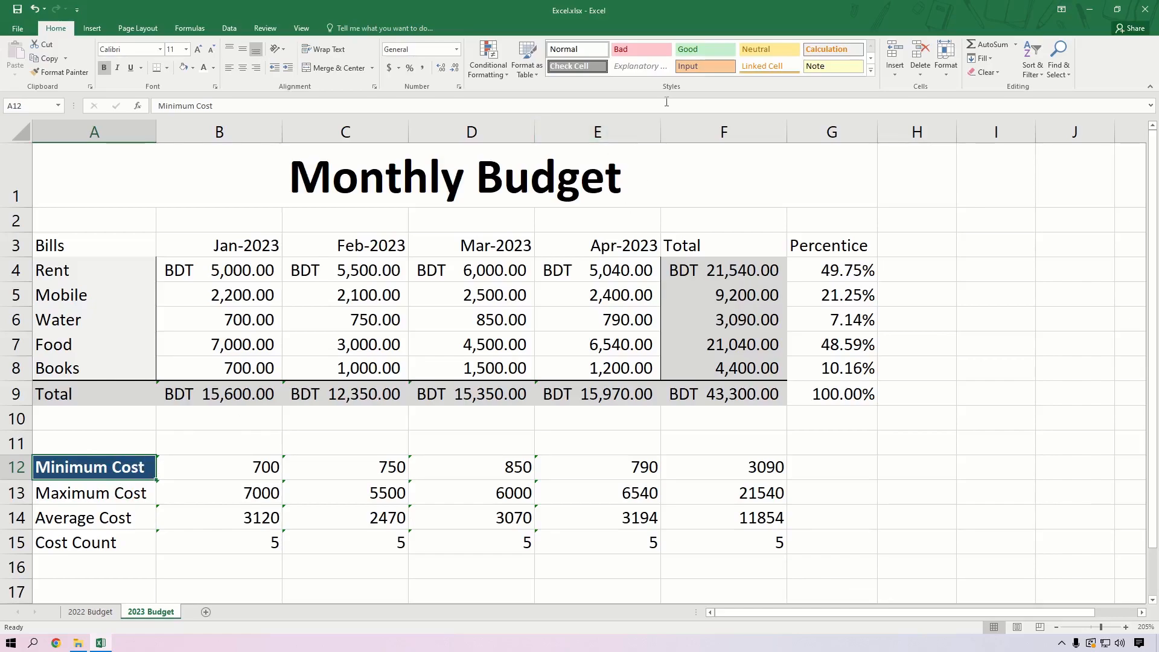
pyautogui.click(871, 70)
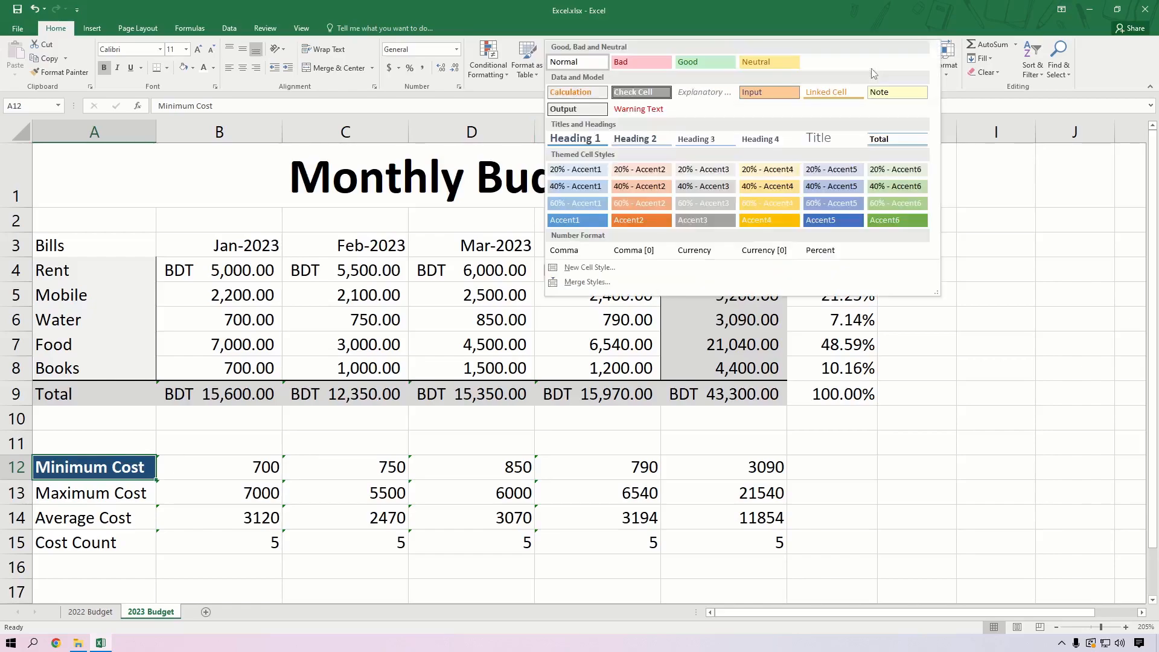
pyautogui.click(626, 270)
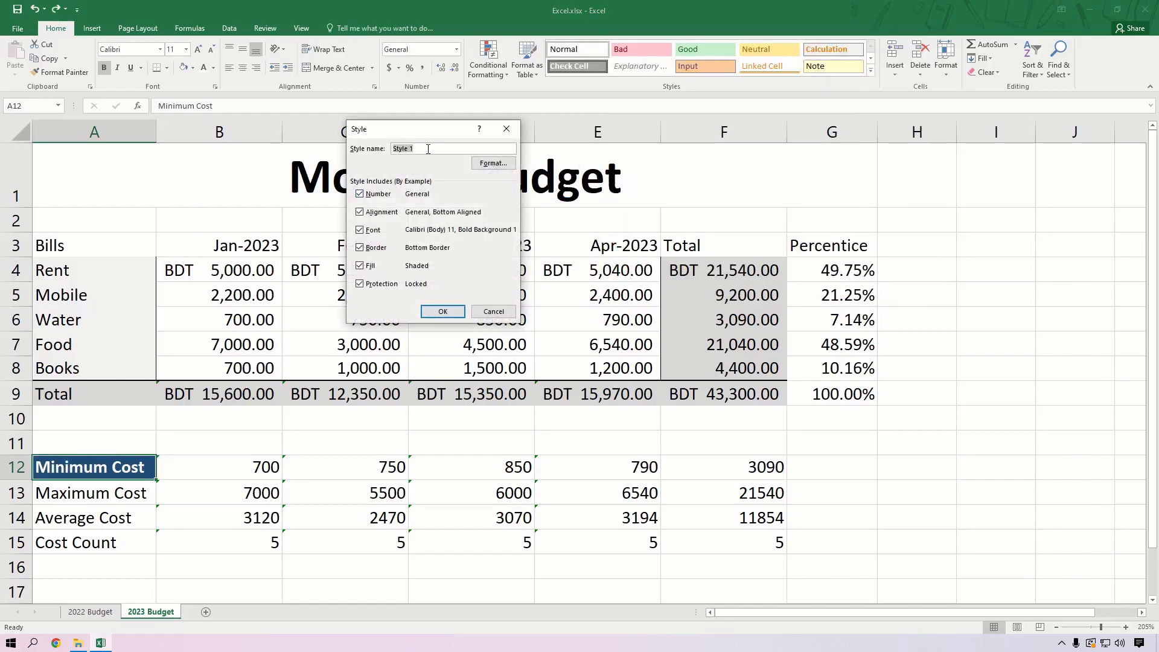
pyautogui.write('Tech Td Cell')
pyautogui.click(458, 312)
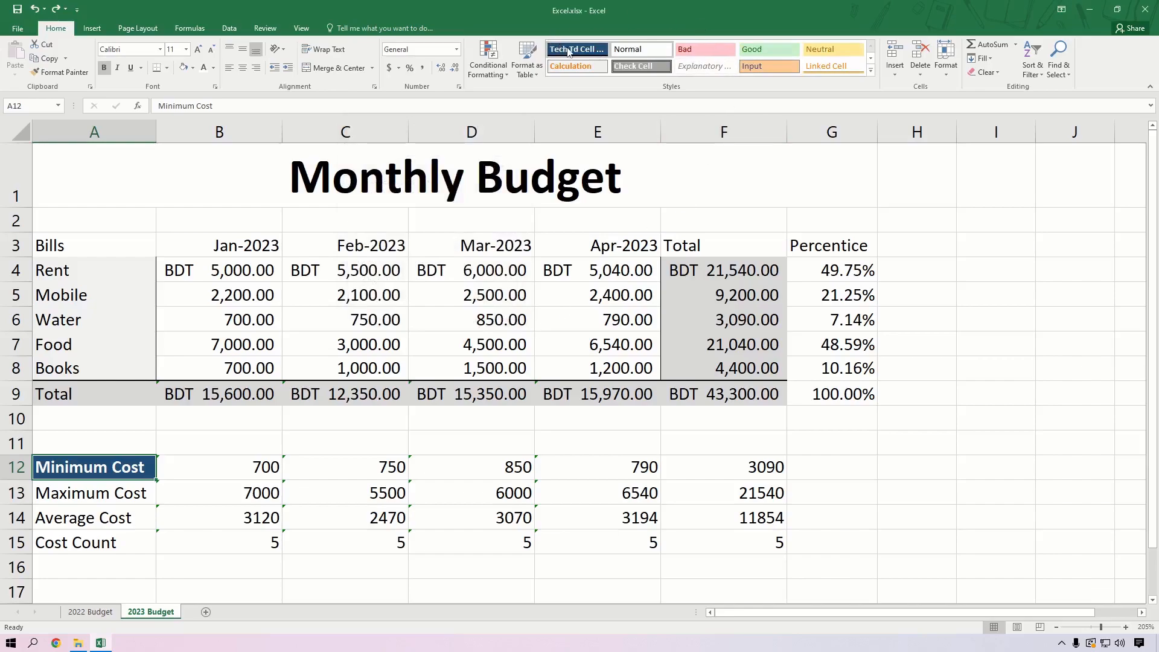
# Step: Apply the Tech Td Cell Style to the header row cells A3 to G3
pyautogui.moveTo(96, 240); pyautogui.dragTo(843, 248)
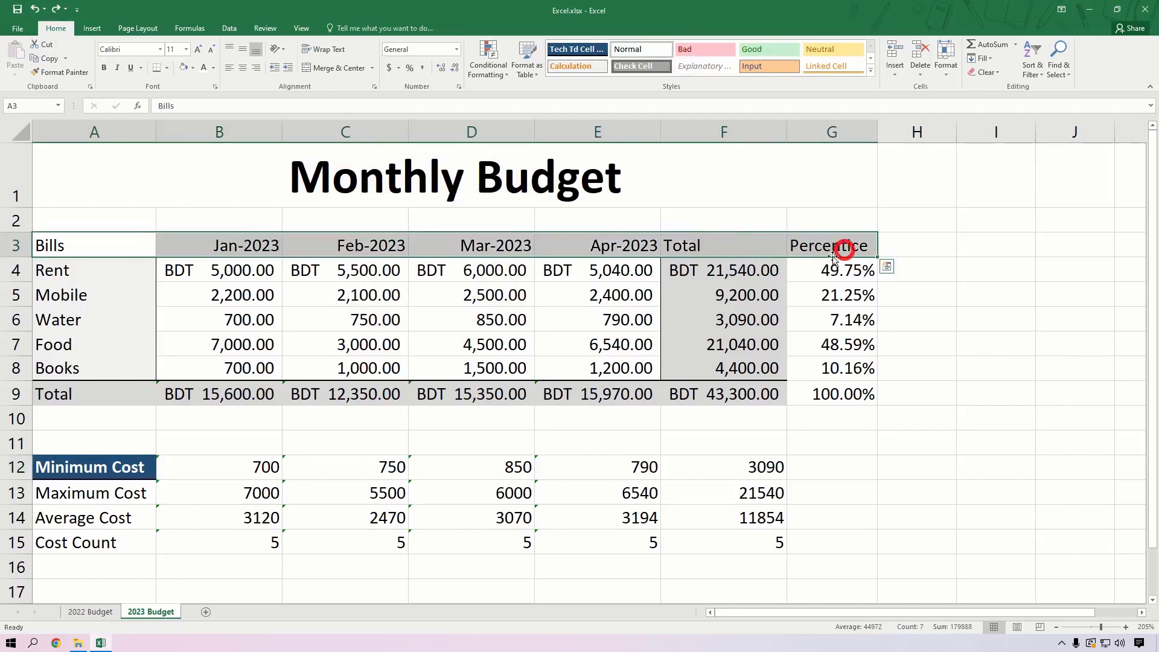
pyautogui.click(577, 49)
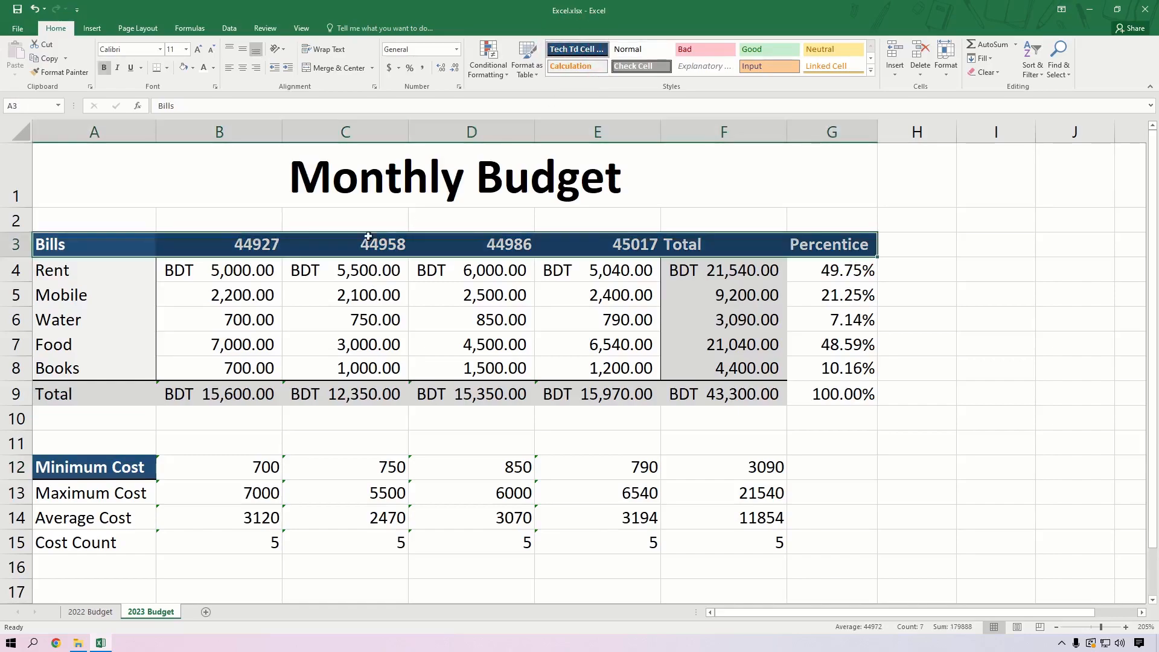
pyautogui.click(1051, 325)
# Step: Reapply the custom date format mmm-yyyy to the month headers in B3 to E3
pyautogui.moveTo(225, 234); pyautogui.dragTo(604, 244)
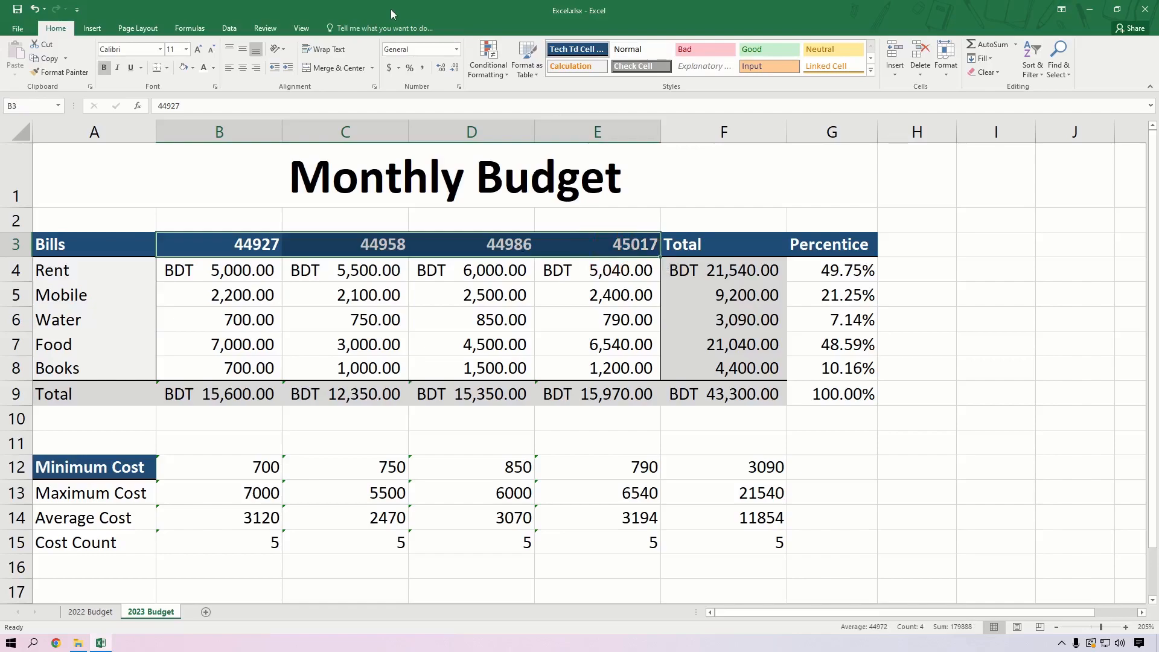
pyautogui.click(457, 49)
pyautogui.click(443, 358)
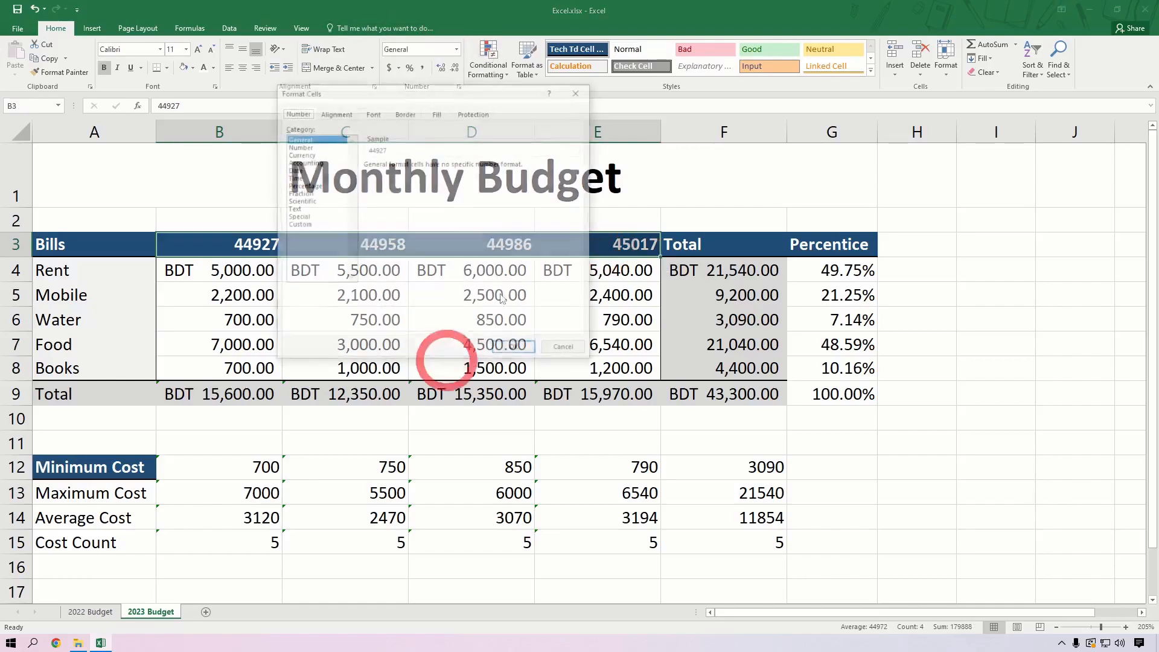
pyautogui.click(299, 224)
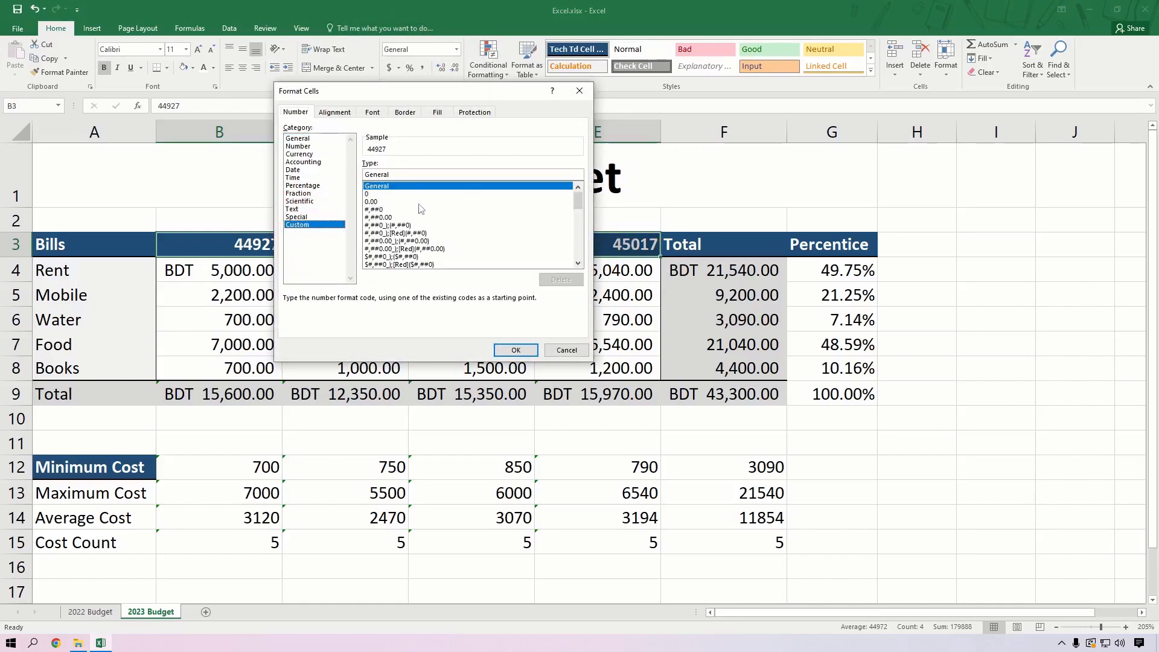
pyautogui.click(547, 226)
pyautogui.scroll(-1, 491, 233)
pyautogui.scroll(-5, 491, 233)
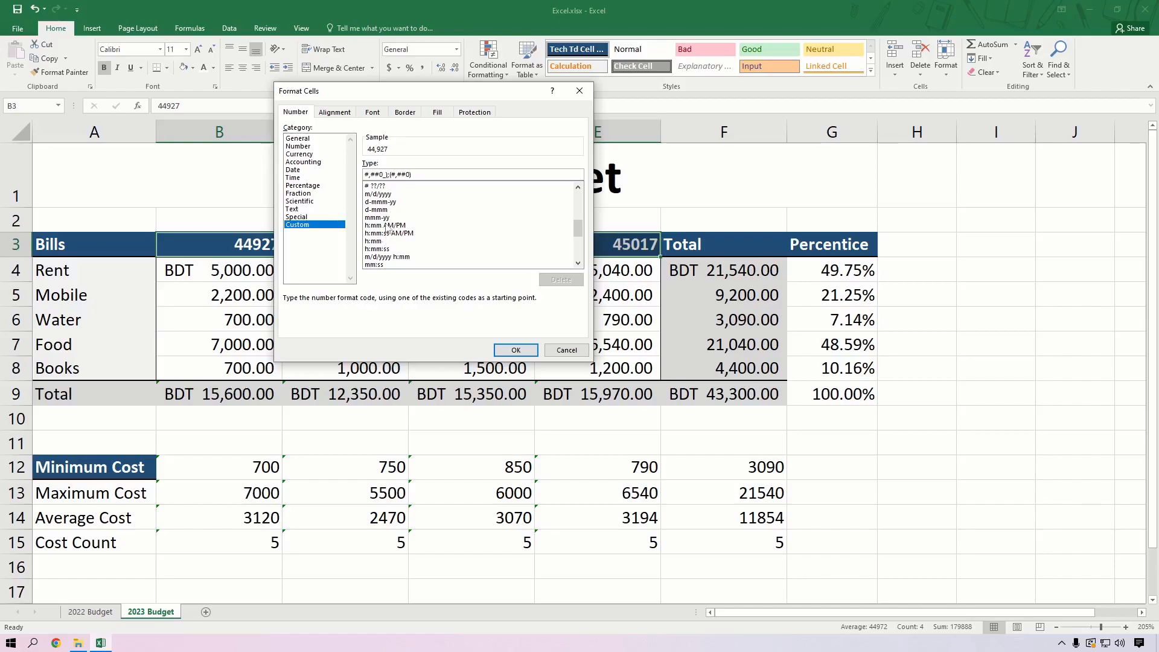
pyautogui.click(386, 218)
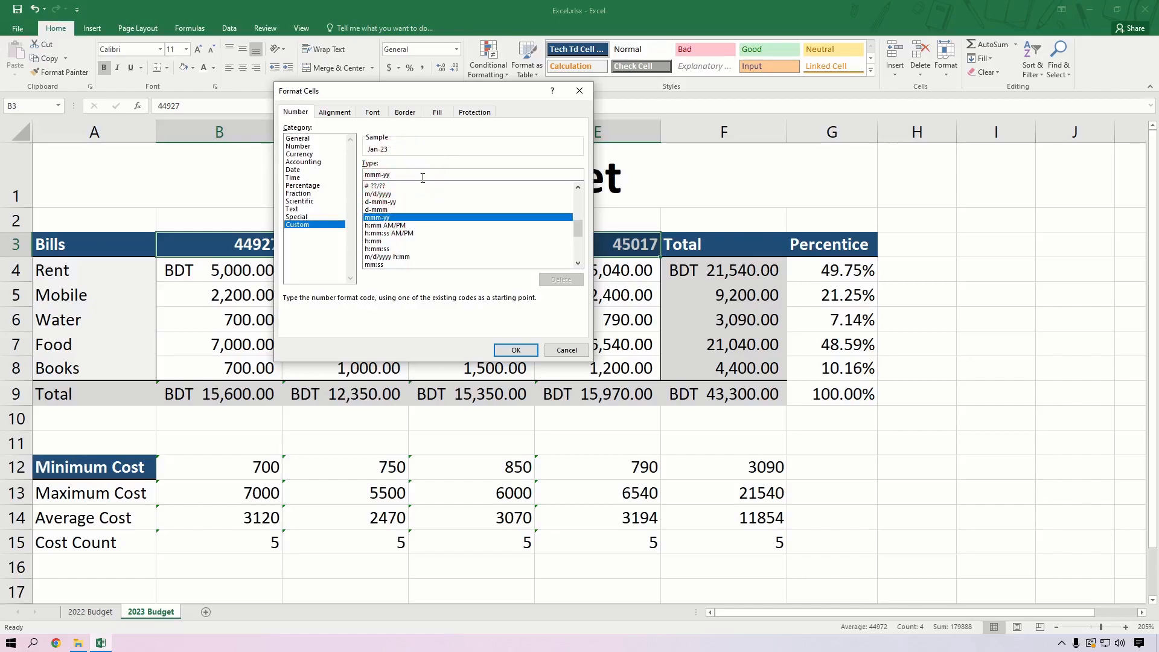
pyautogui.click(516, 351)
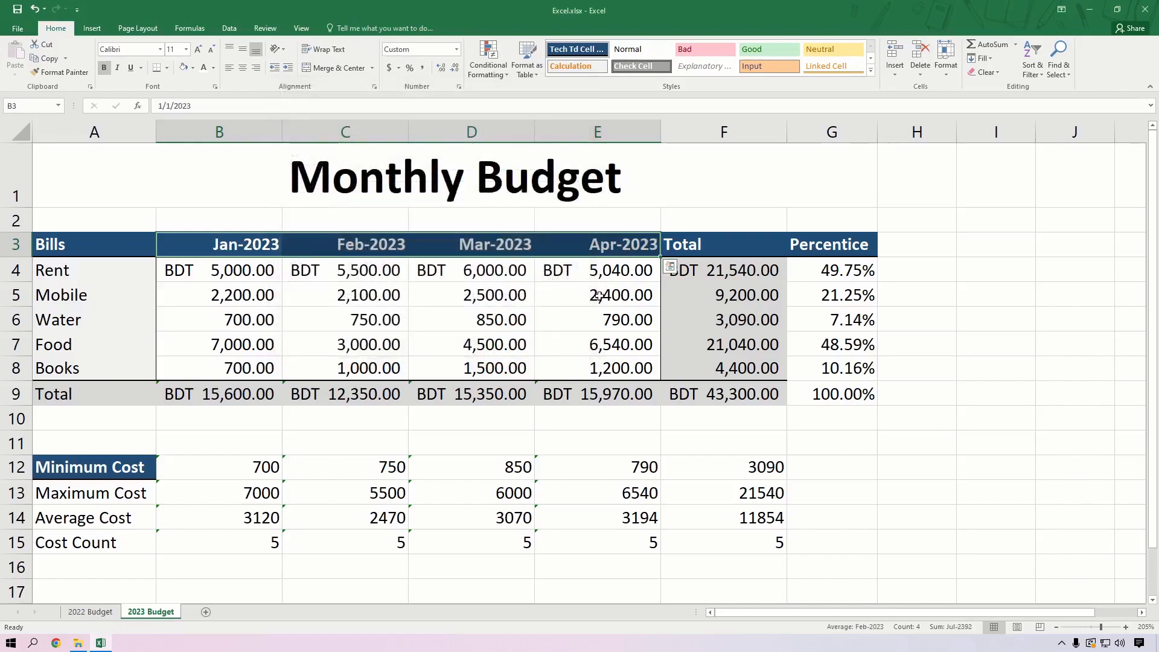
pyautogui.click(596, 318)
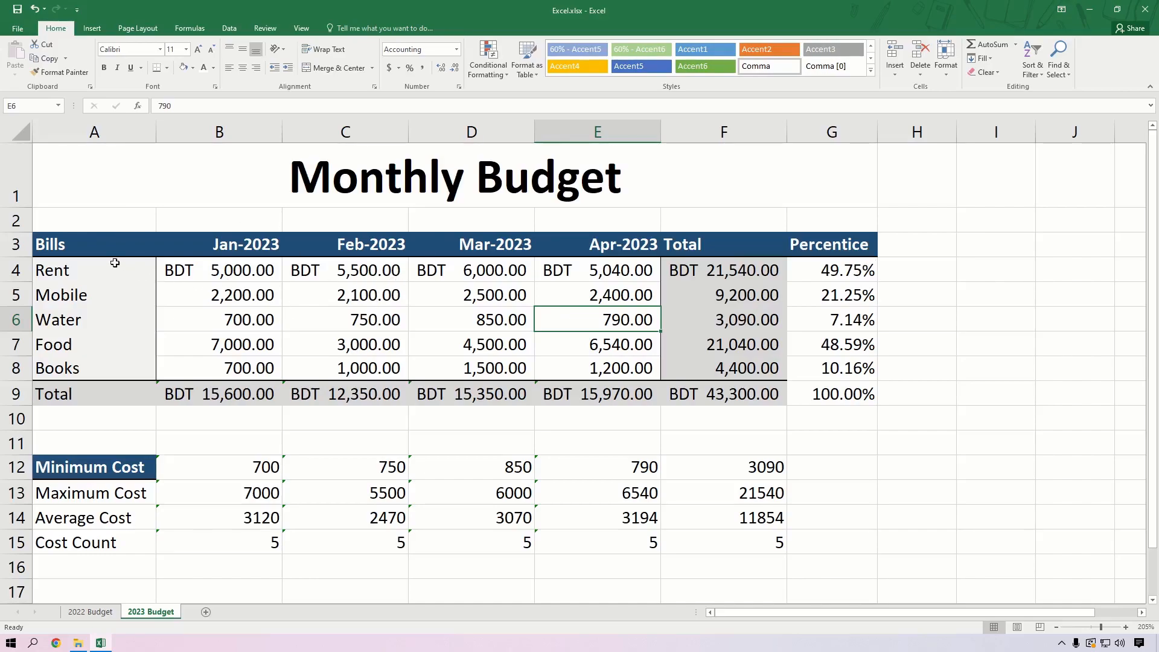
# Step: Modify the Tech Td Cell Style used by the header row so its fill colour is light green
pyautogui.moveTo(98, 245); pyautogui.dragTo(863, 247)
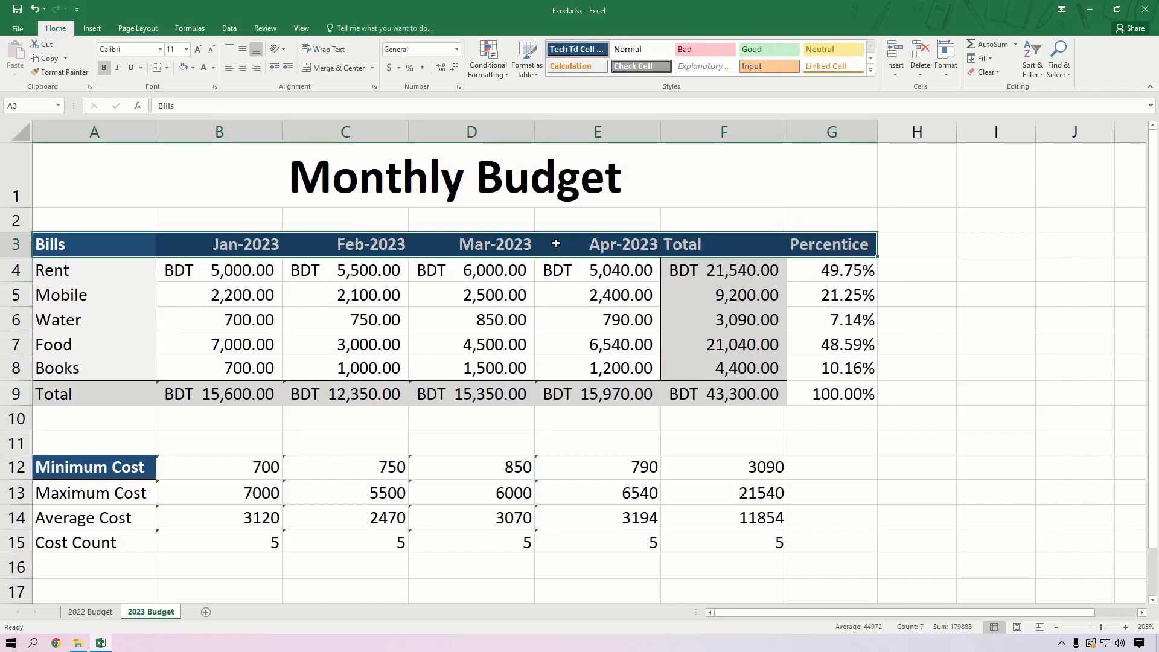
pyautogui.click(551, 297)
pyautogui.moveTo(58, 245); pyautogui.dragTo(864, 243)
pyautogui.rightClick(584, 51)
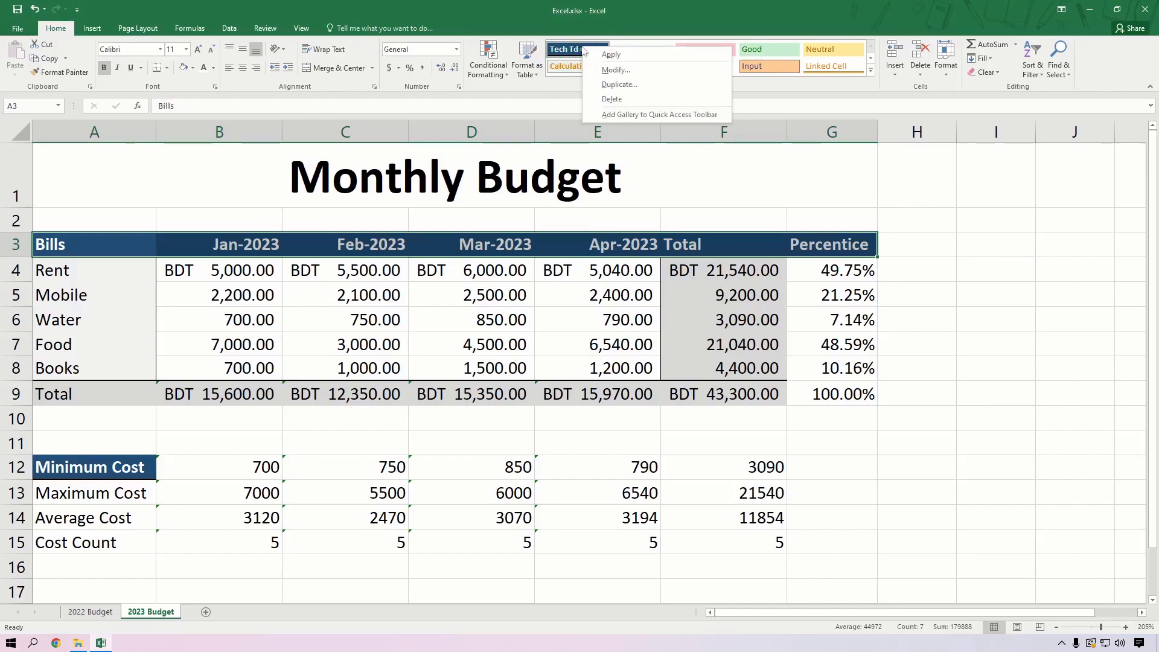
pyautogui.click(615, 70)
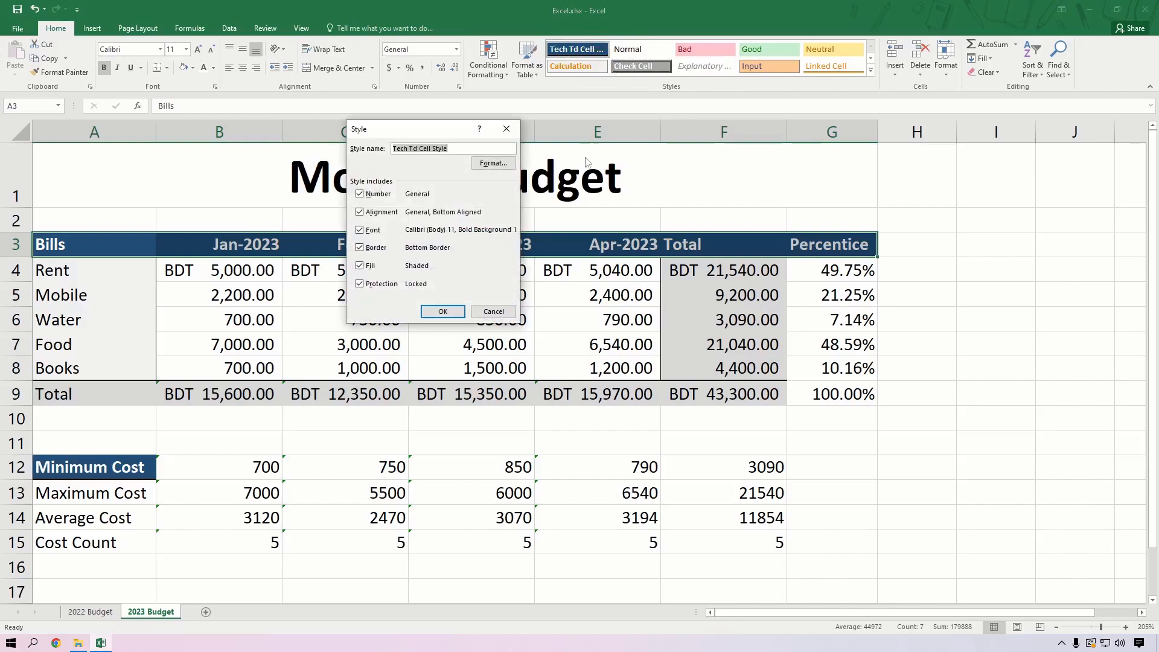
pyautogui.click(497, 150)
pyautogui.click(494, 163)
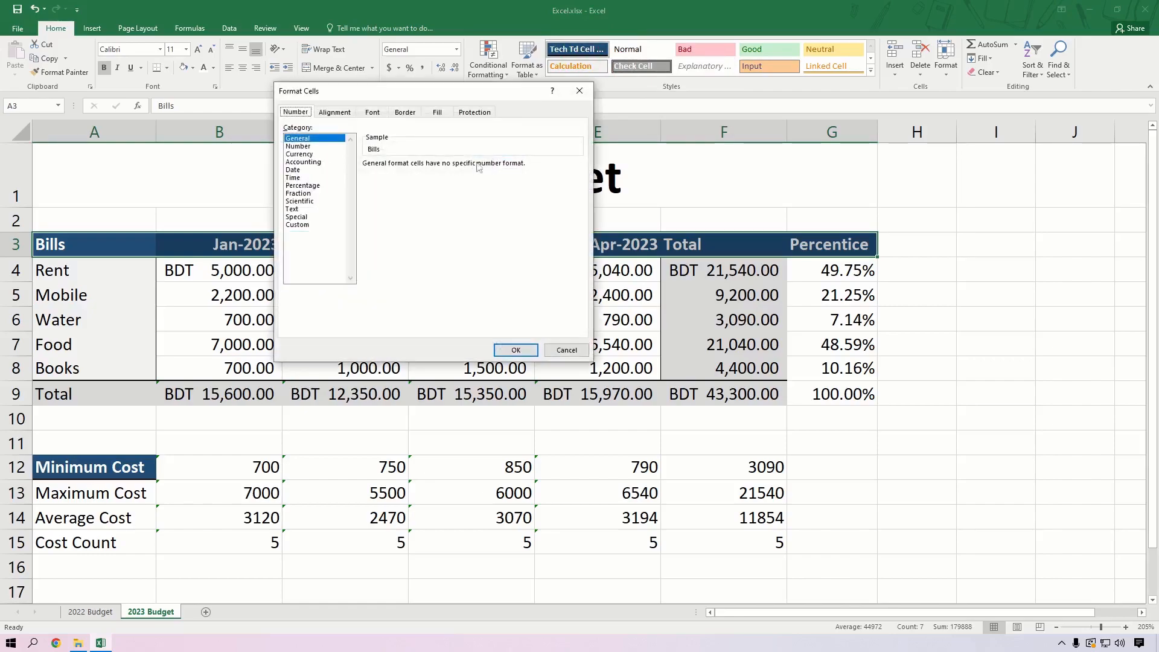
pyautogui.click(429, 112)
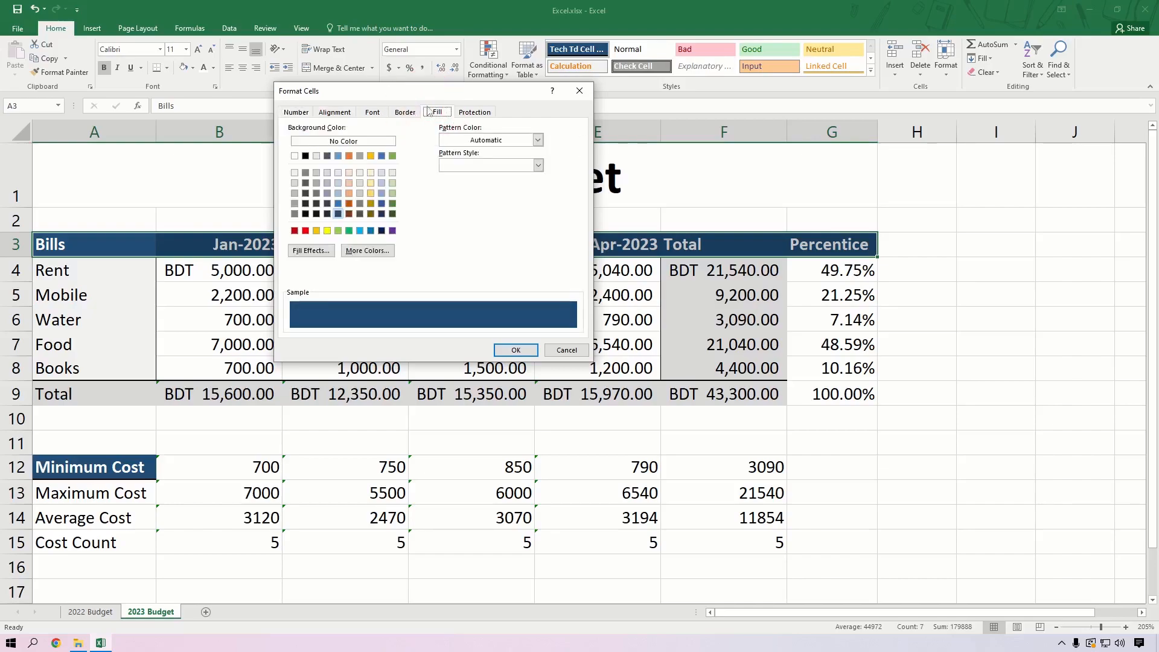
pyautogui.click(393, 194)
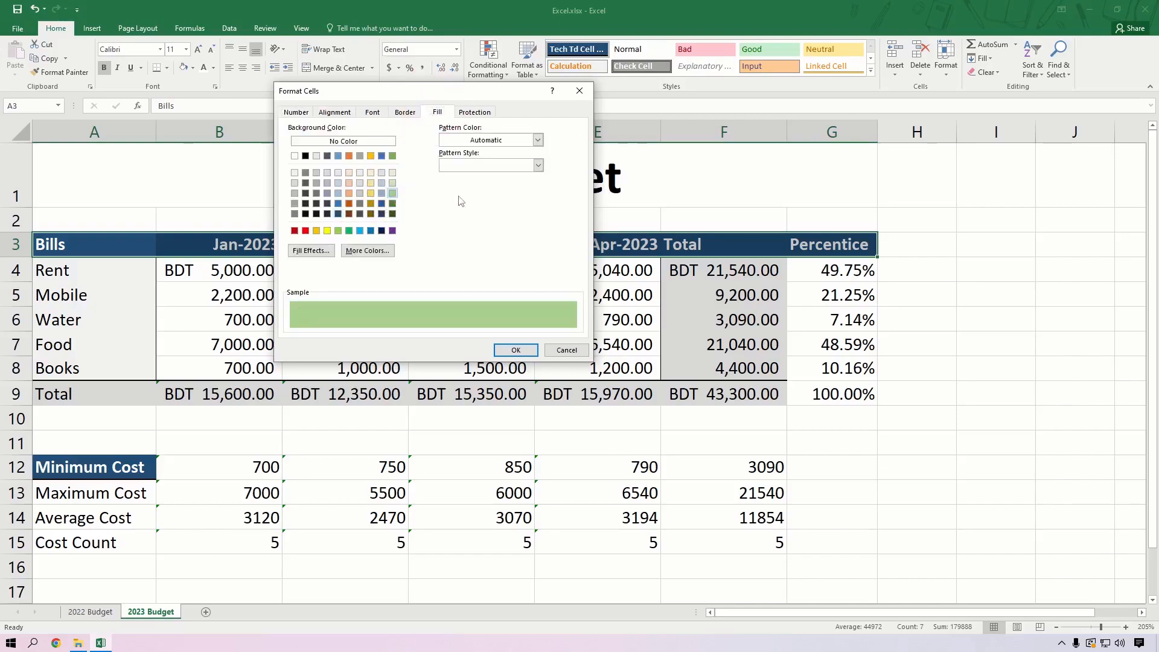
pyautogui.click(515, 350)
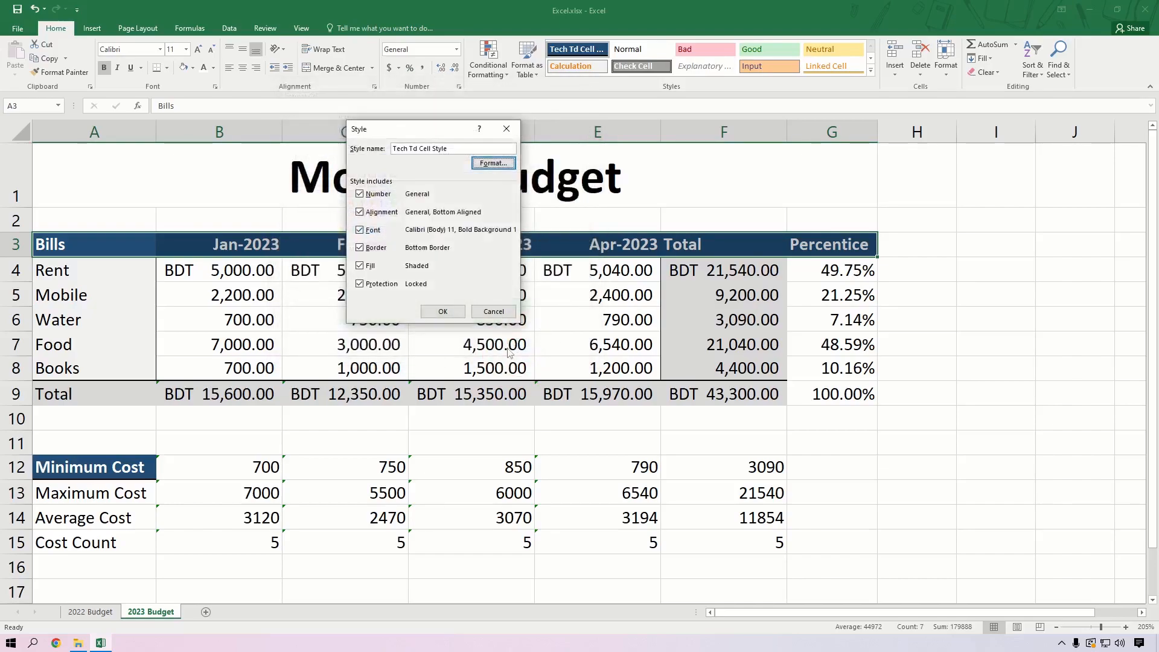
pyautogui.click(444, 310)
pyautogui.click(724, 312)
pyautogui.click(559, 320)
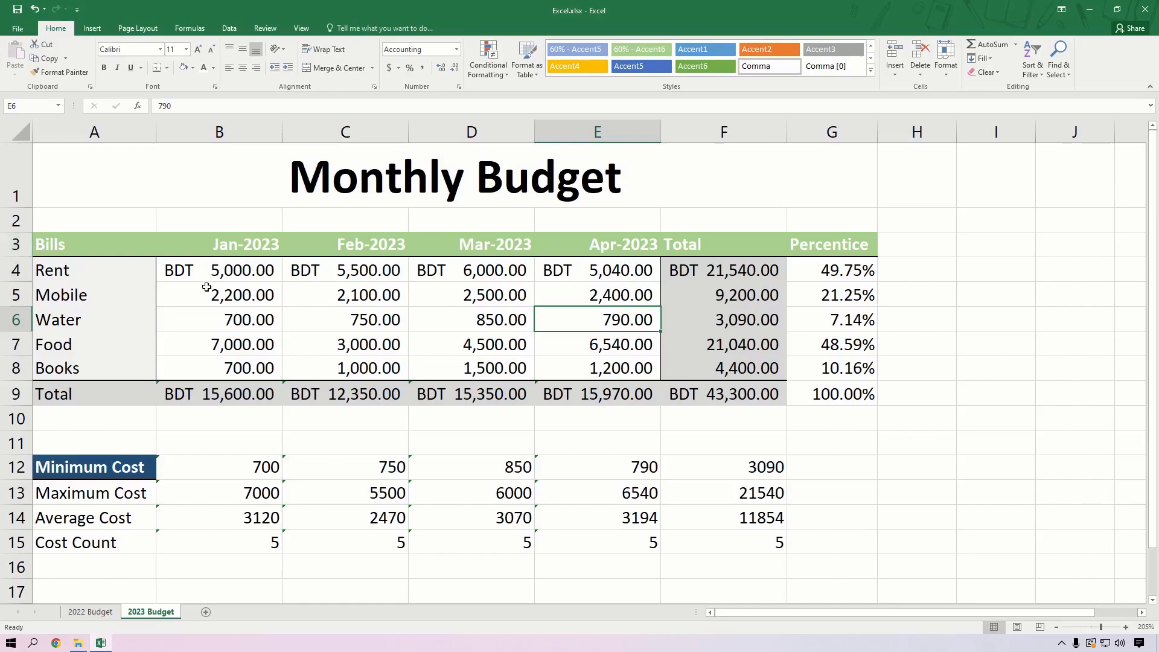
pyautogui.moveTo(221, 264); pyautogui.dragTo(611, 361)
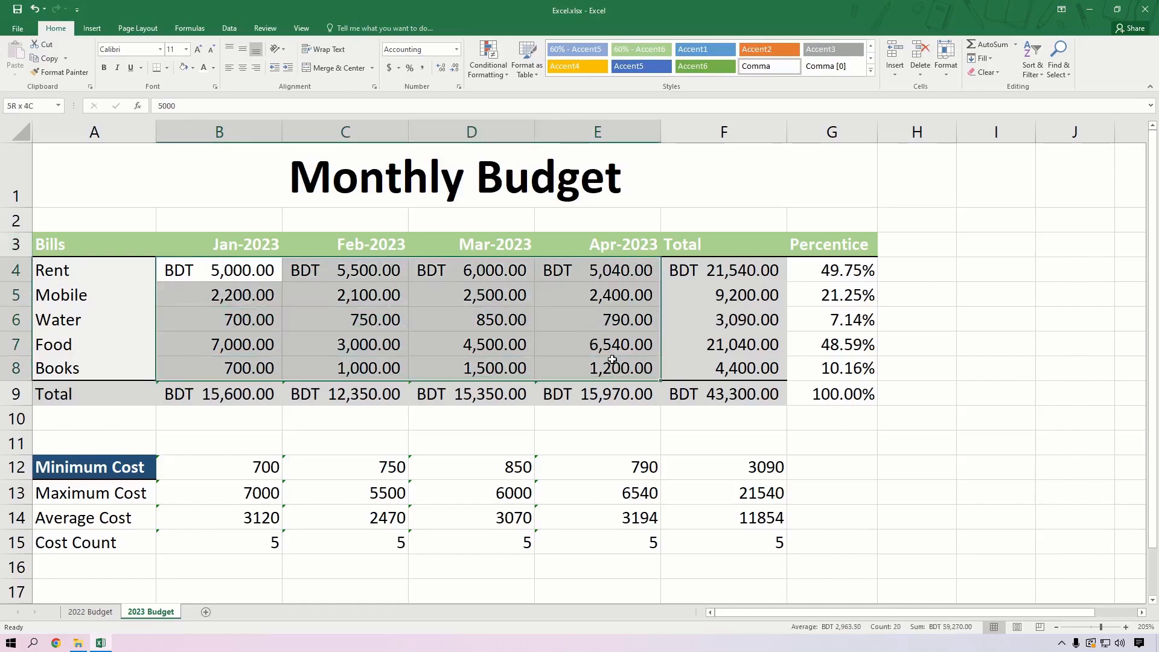
pyautogui.click(608, 334)
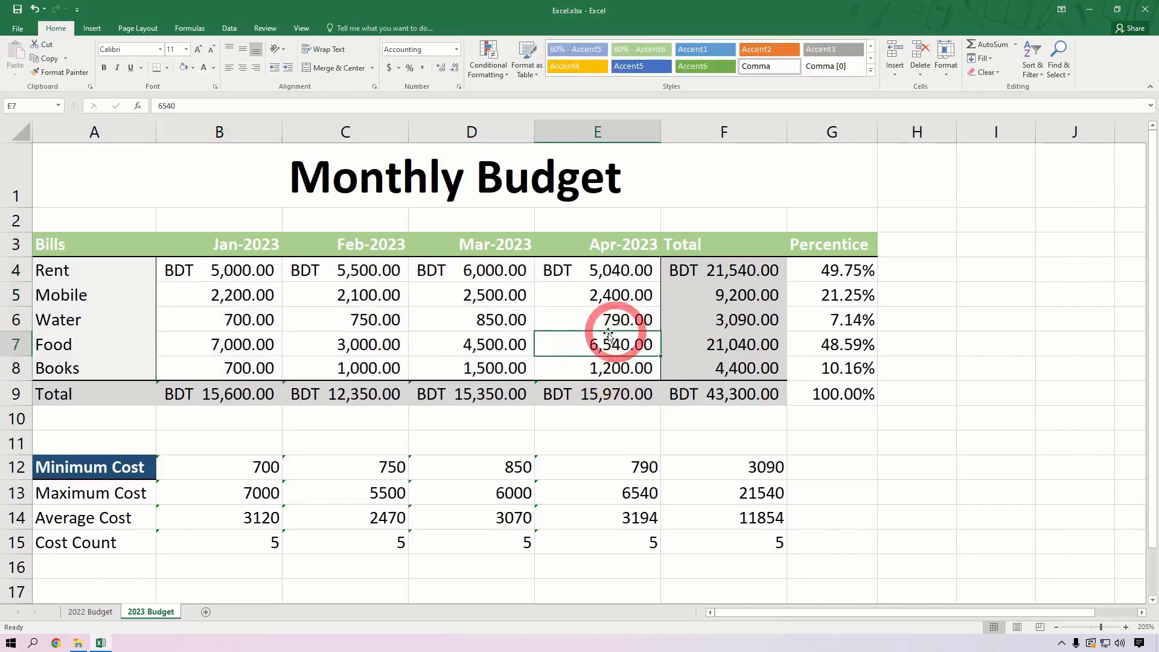
pyautogui.click(258, 318)
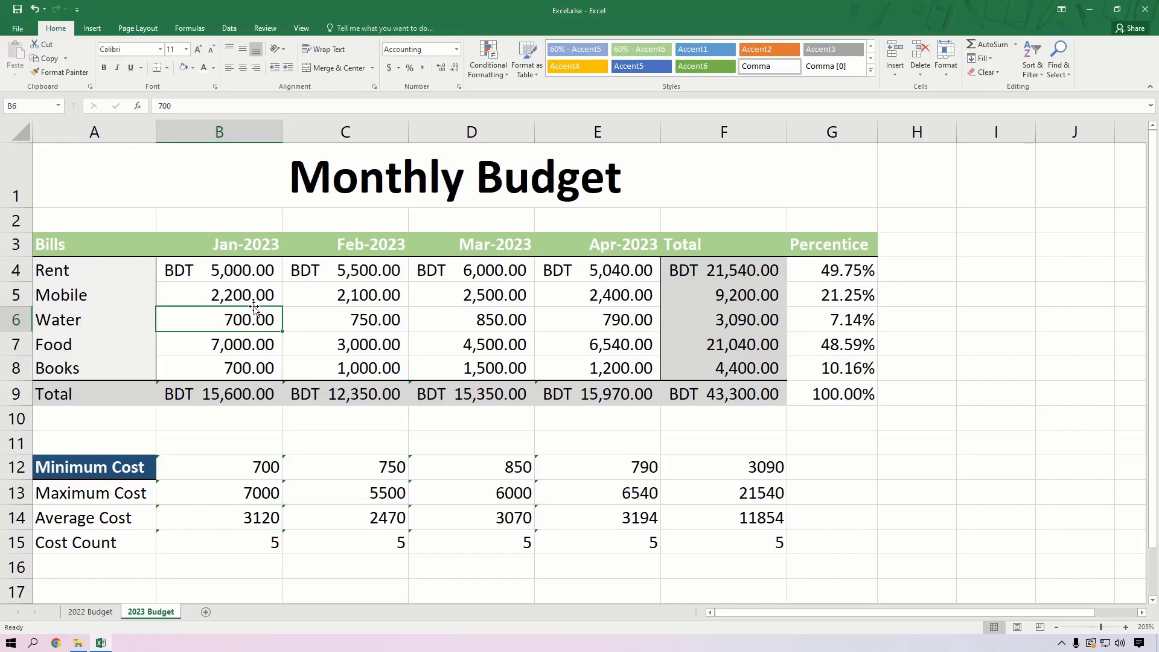
pyautogui.moveTo(235, 263); pyautogui.dragTo(634, 370)
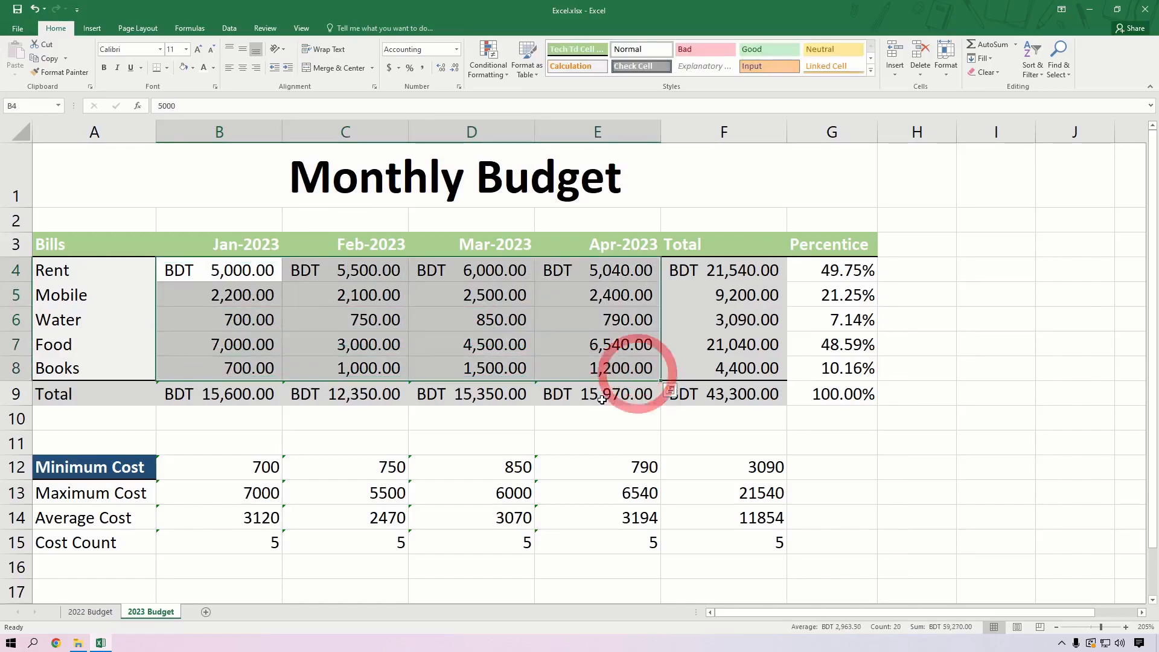
pyautogui.click(254, 321)
pyautogui.click(229, 294)
pyautogui.click(240, 266)
pyautogui.click(367, 266)
pyautogui.click(371, 294)
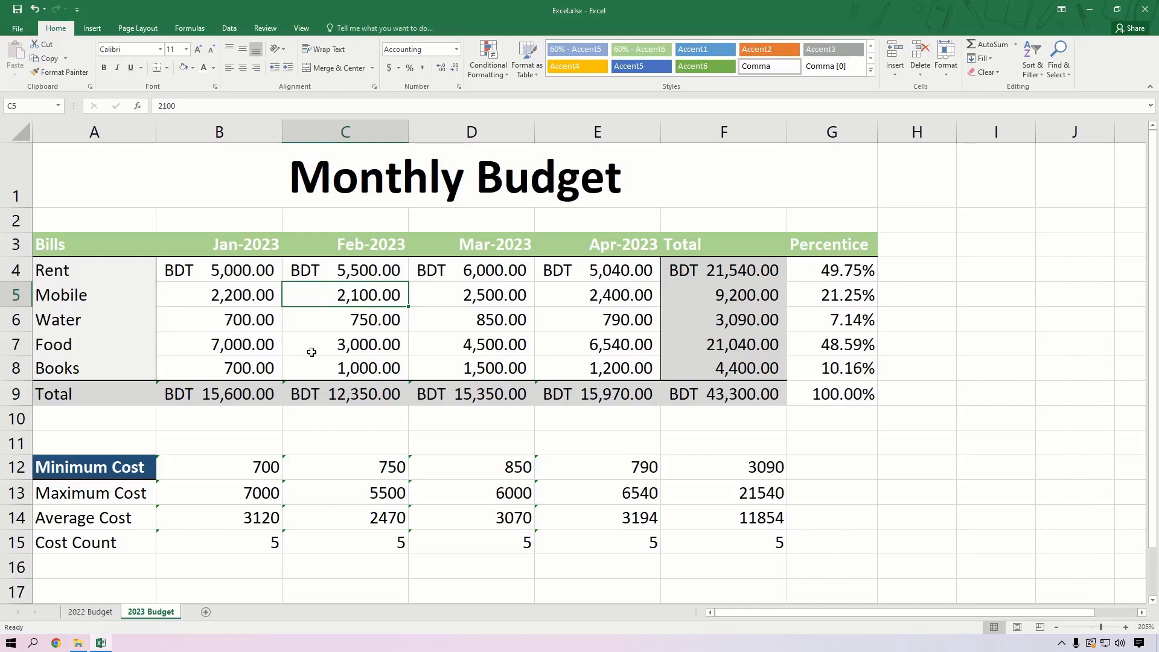
# Step: Start a Greater Than highlight rule for the monthly amounts in B4 to E8 and preview it with a threshold of 1000
pyautogui.moveTo(226, 269); pyautogui.dragTo(610, 356)
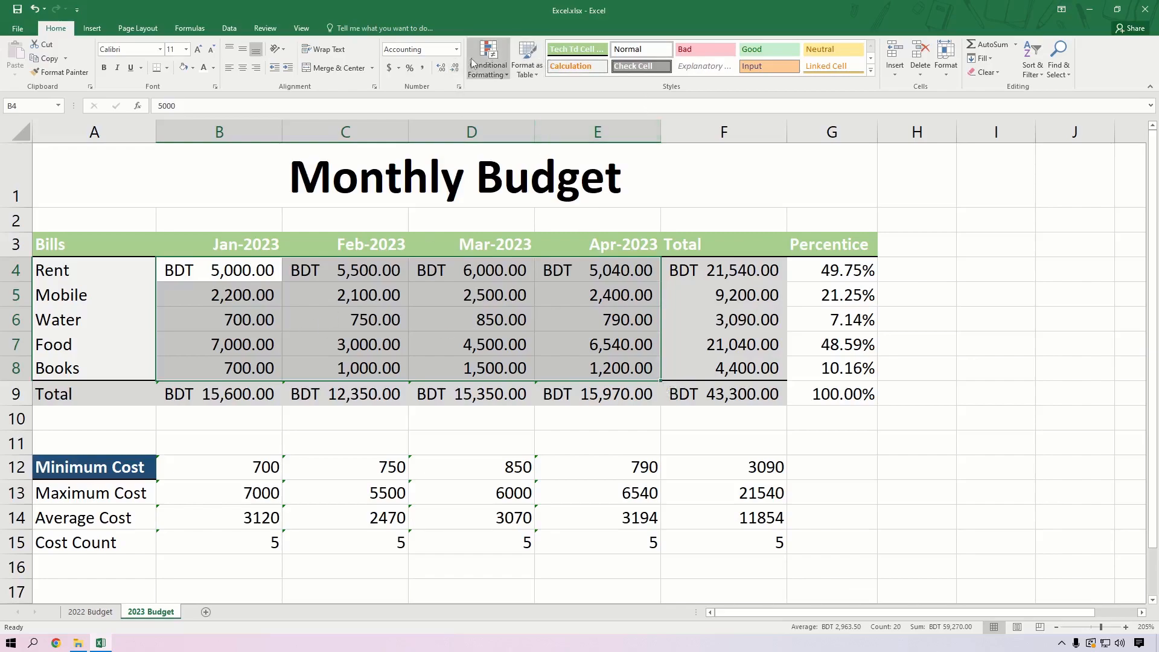
pyautogui.click(496, 73)
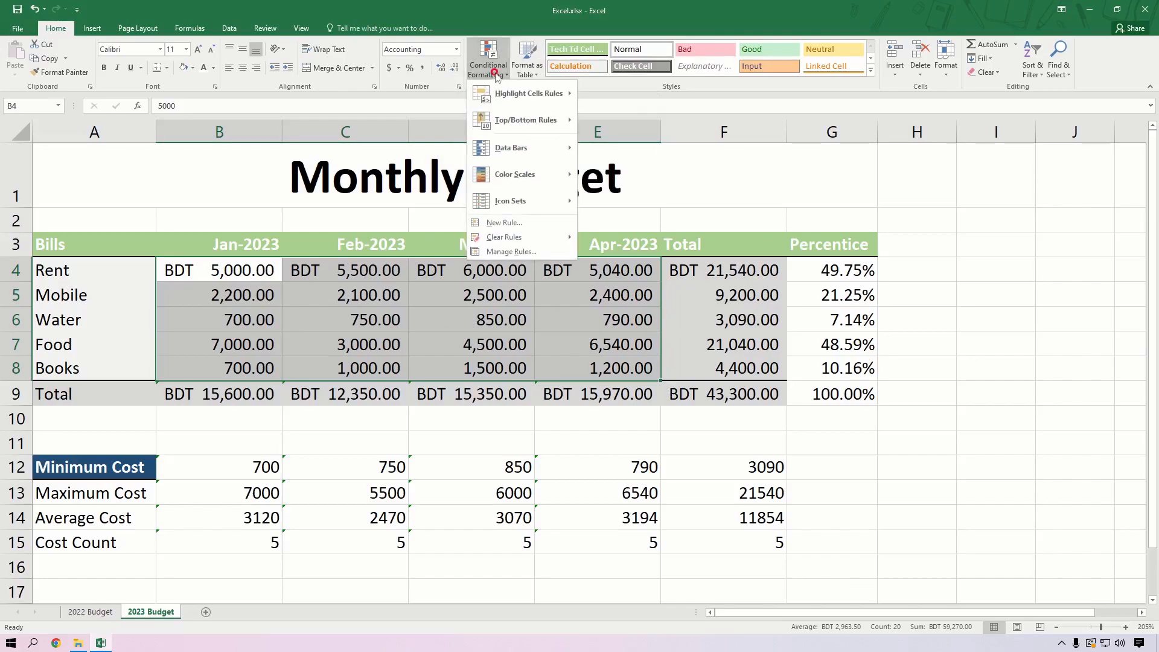
pyautogui.moveTo(523, 95)
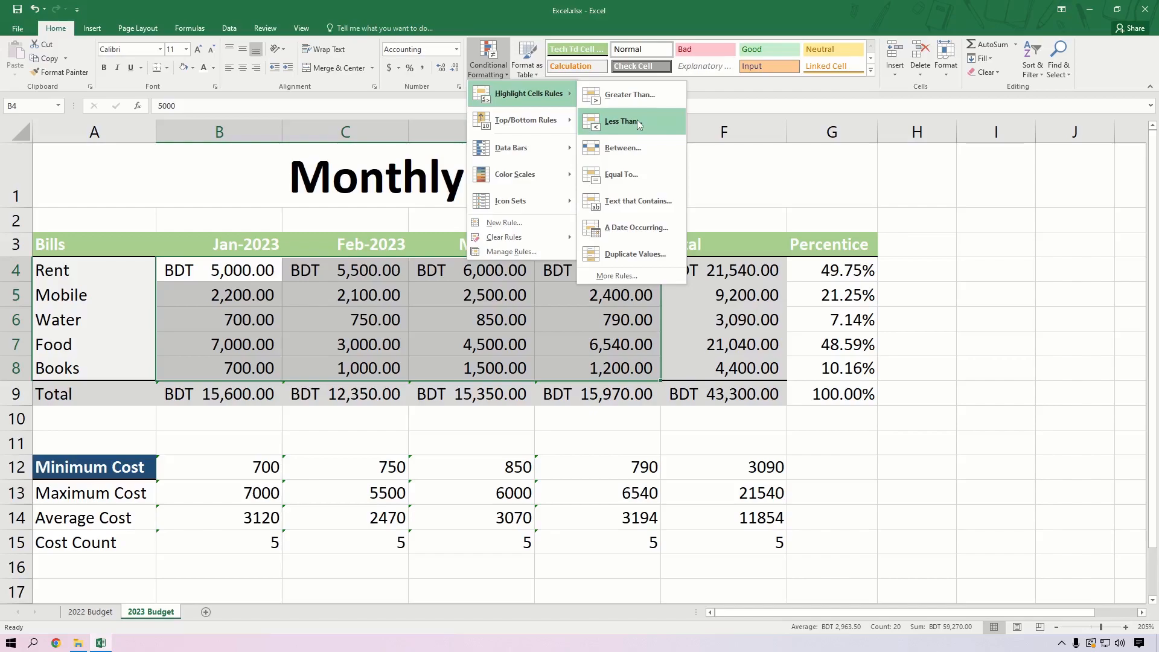
pyautogui.click(630, 95)
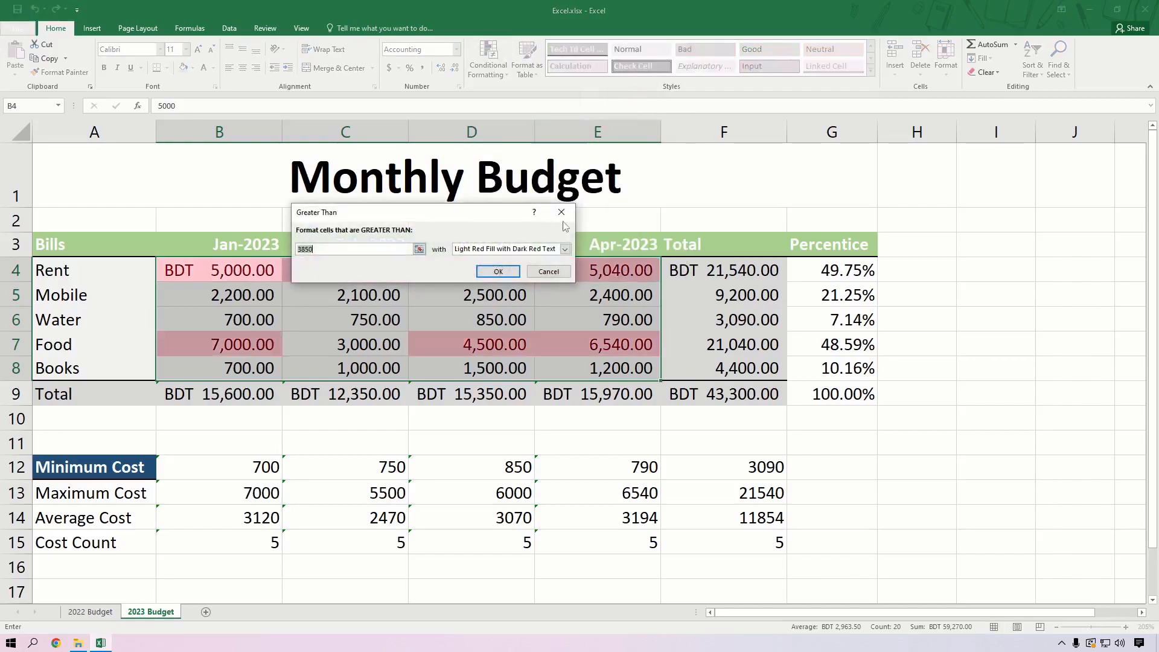
pyautogui.moveTo(427, 217); pyautogui.dragTo(801, 166)
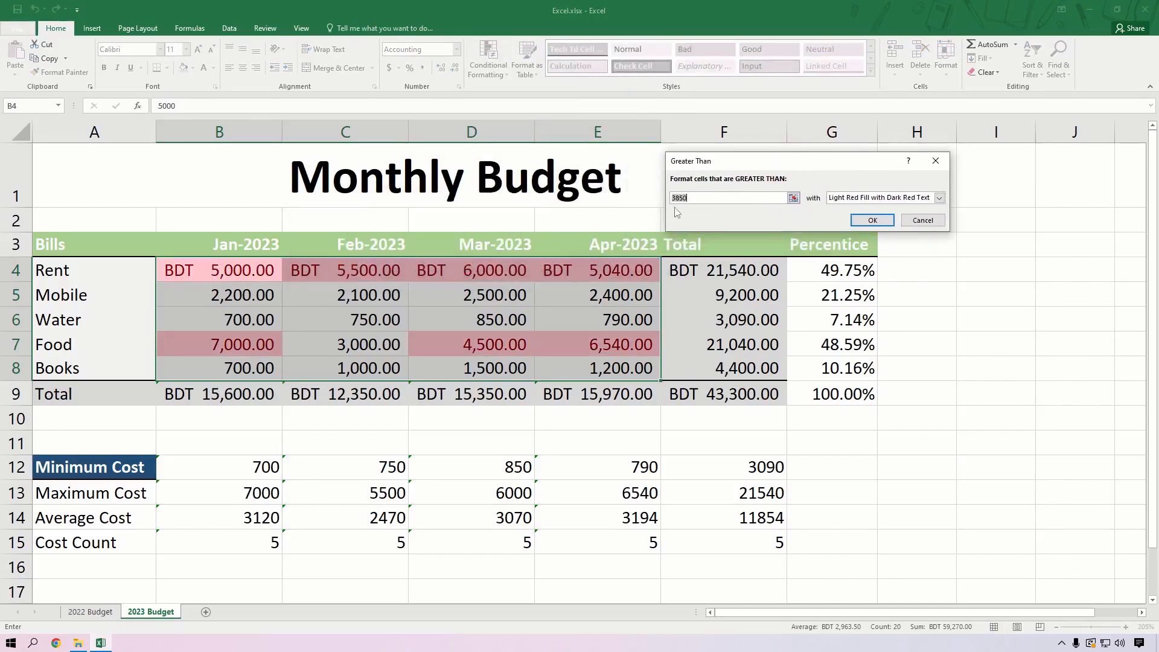
pyautogui.click(697, 205)
pyautogui.write('1')
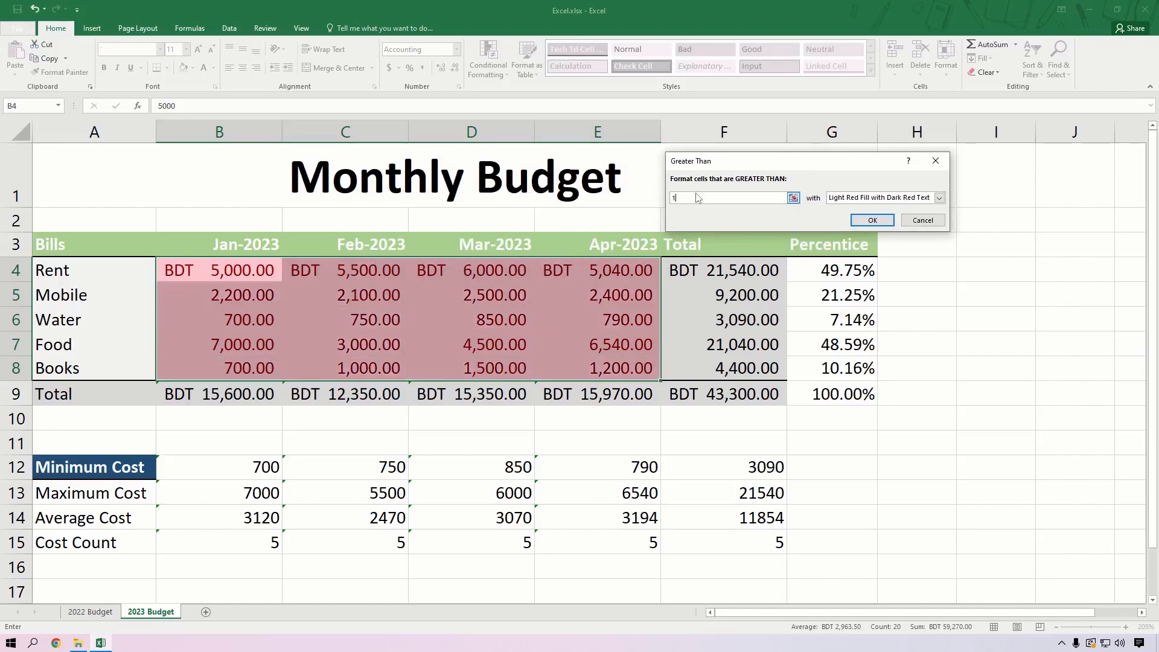
pyautogui.write('000')
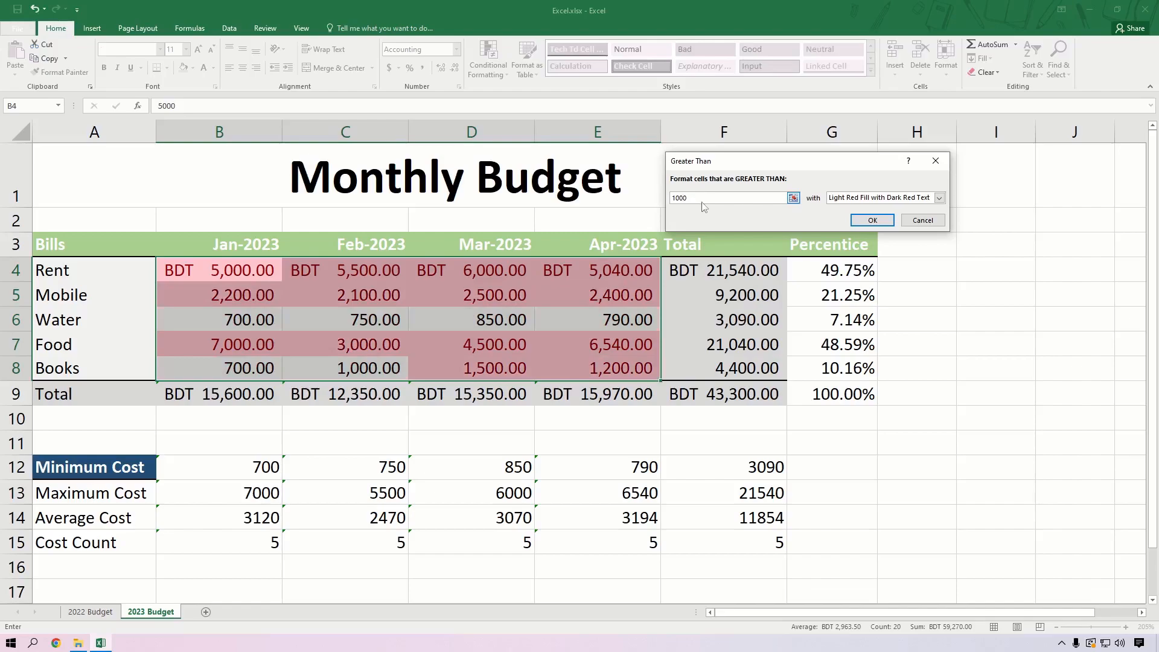
# Step: Preview a threshold of 3000, set it to 4000 and apply the rule with Light Red Fill with Dark Red Text
pyautogui.moveTo(687, 198); pyautogui.dragTo(633, 198)
pyautogui.write('3000')
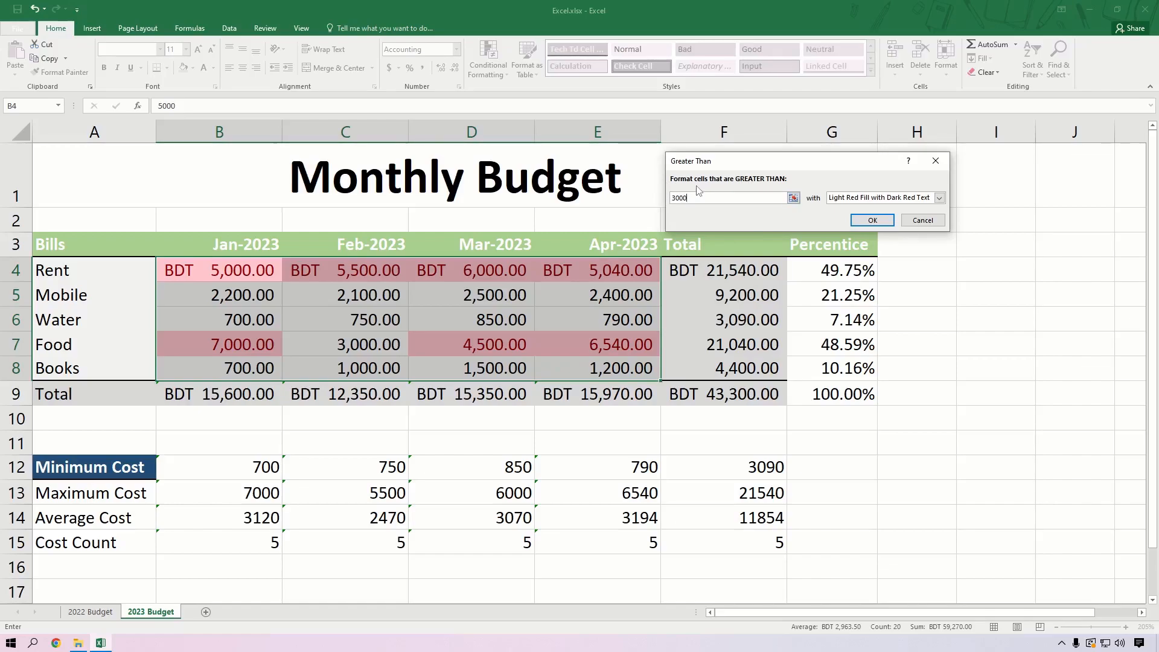
pyautogui.moveTo(693, 197); pyautogui.dragTo(639, 197)
pyautogui.write('4000')
pyautogui.click(862, 221)
pyautogui.click(530, 425)
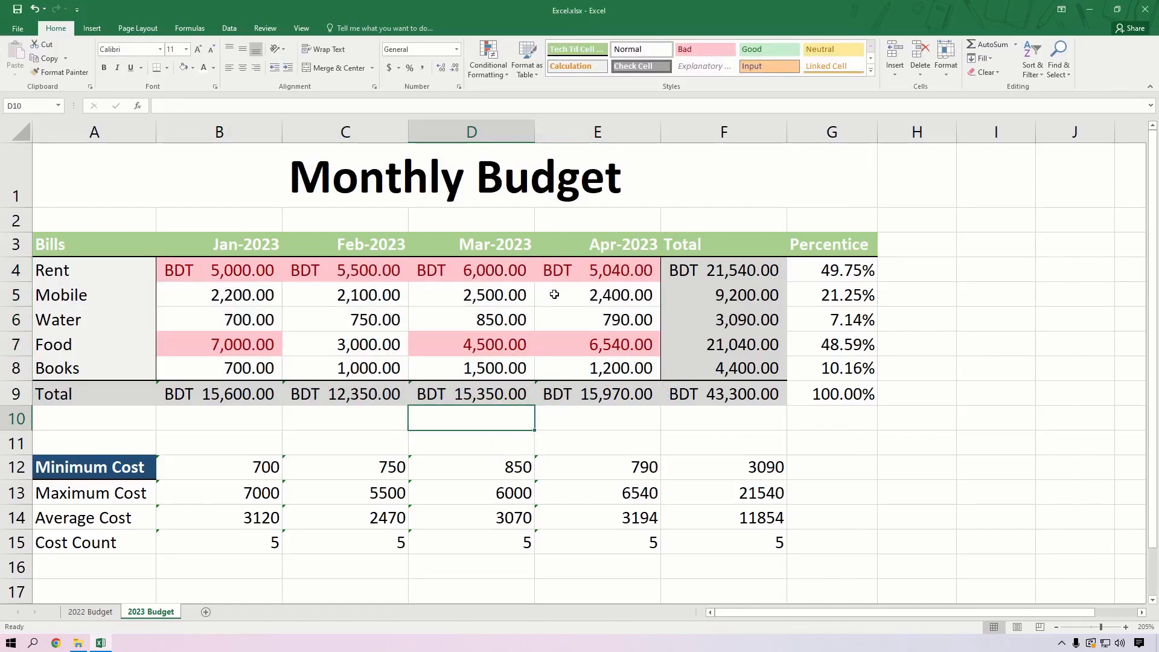
# Step: Change the March 2023 amounts to 3500 for Rent and 4001 for Mobile to test the highlight rule
pyautogui.click(502, 277)
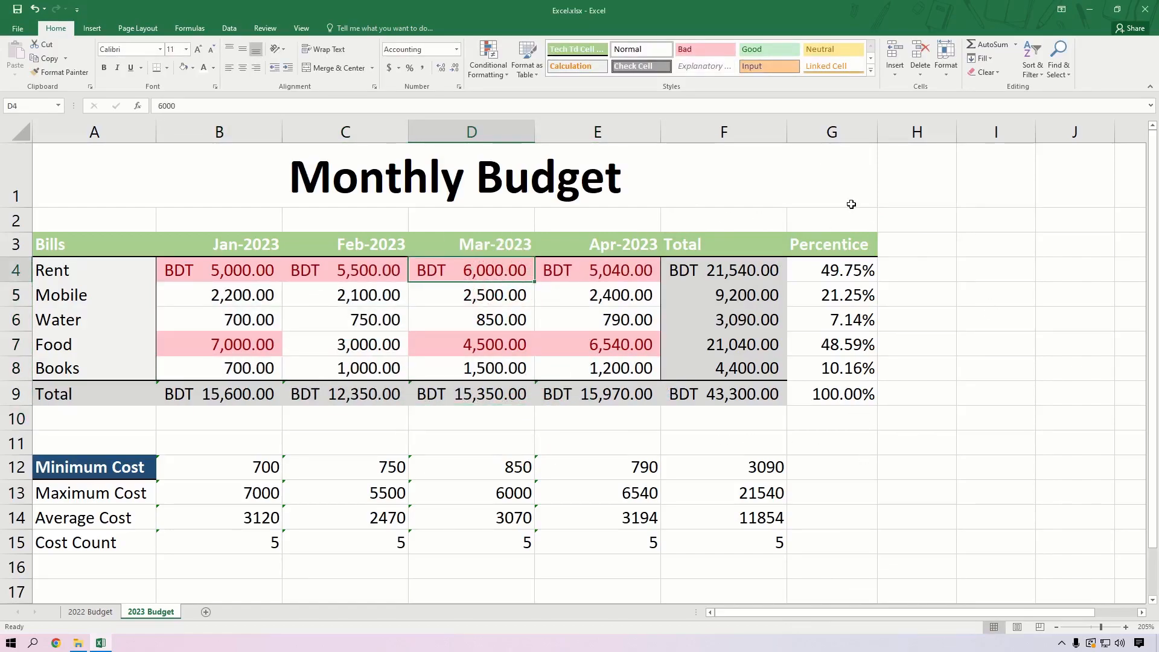
pyautogui.write('3500')
pyautogui.press('Return')
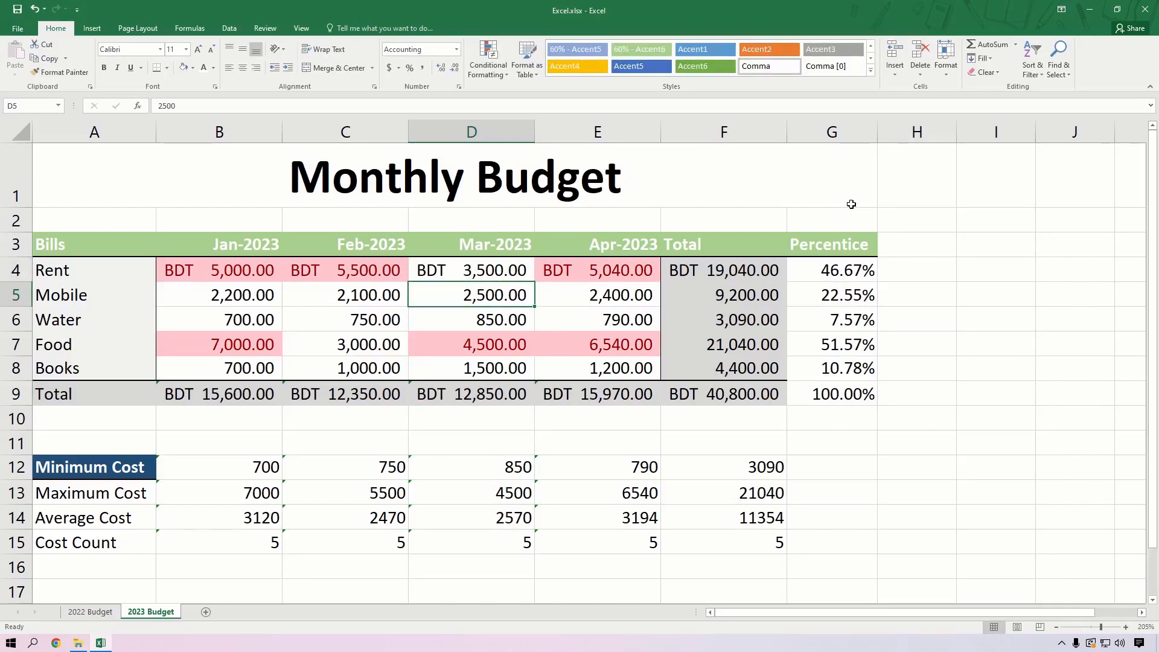
pyautogui.write('4001')
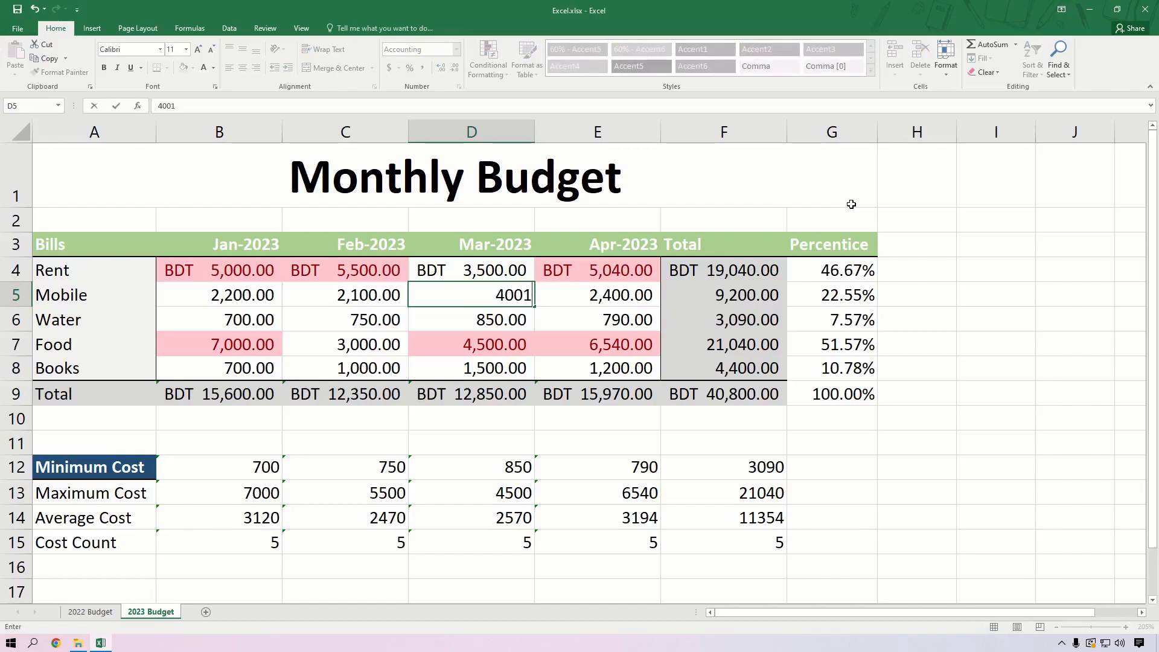
pyautogui.press('Return')
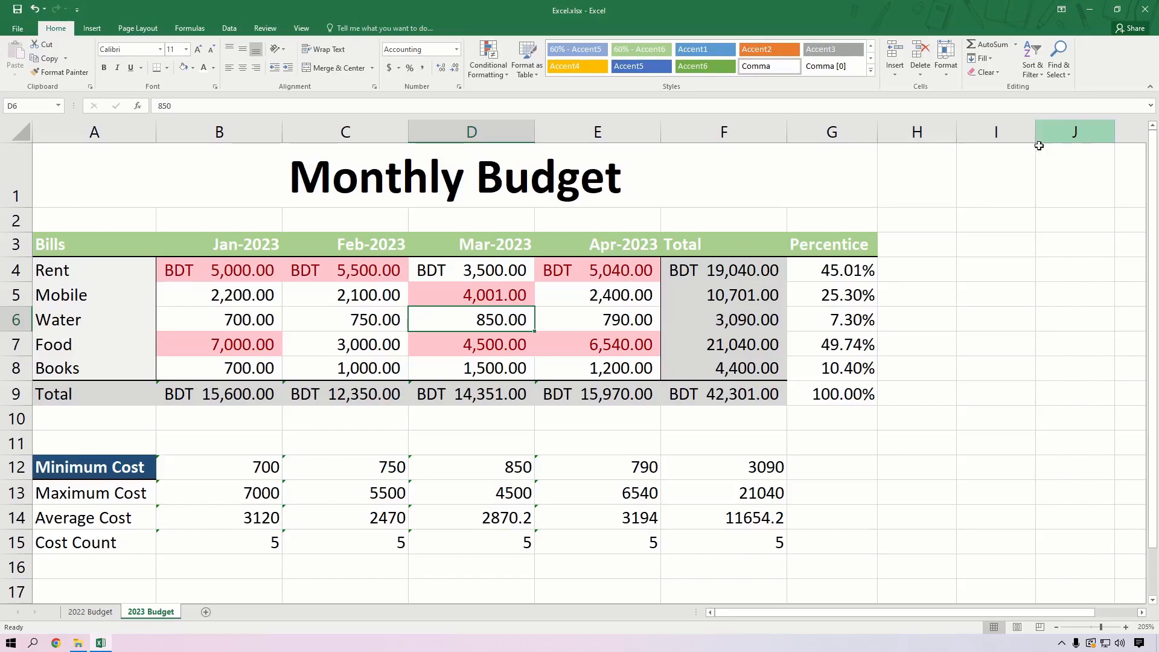
# Step: Close the Excel.xlsx workbook and the File Explorer window behind it
pyautogui.click(1144, 10)
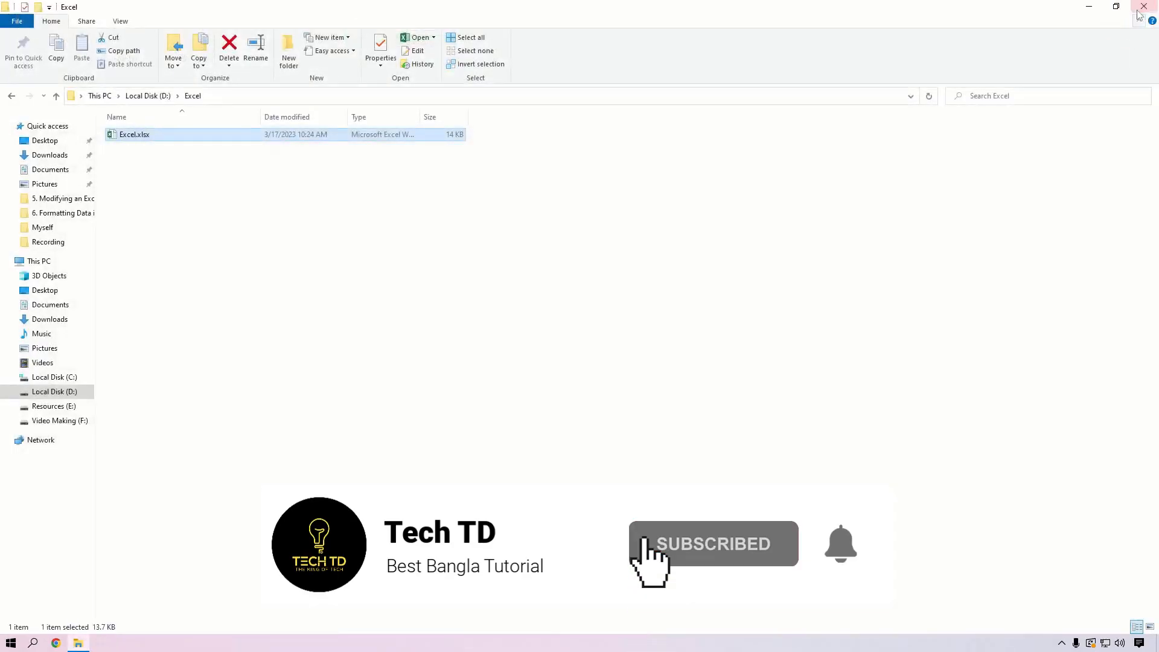
pyautogui.click(1143, 10)
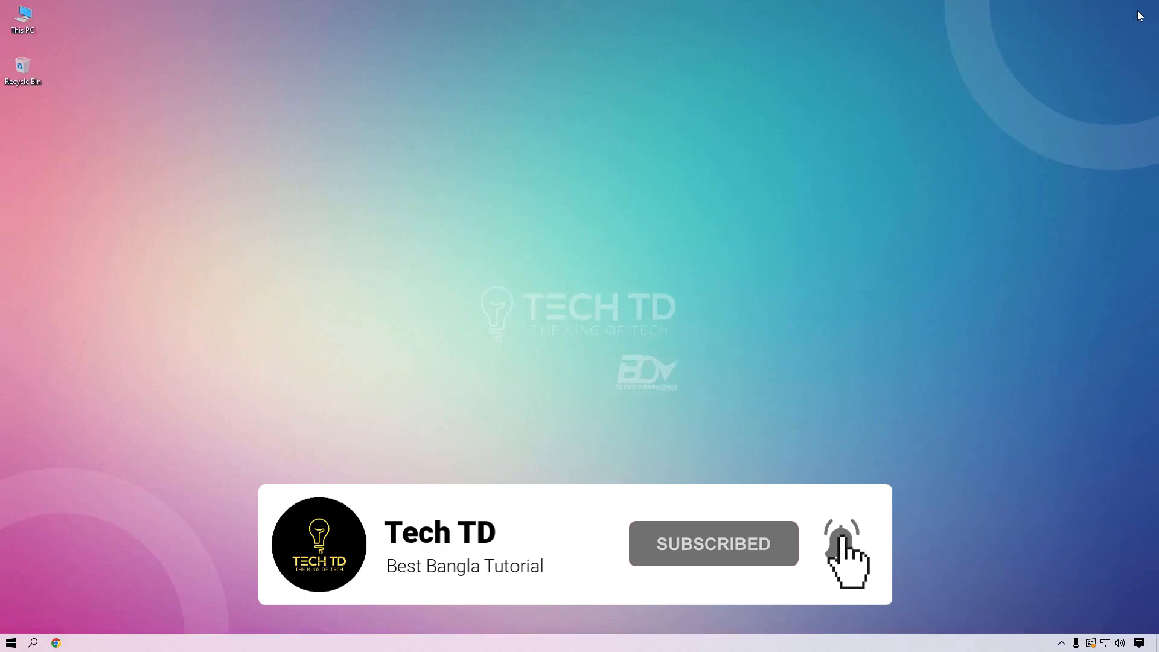